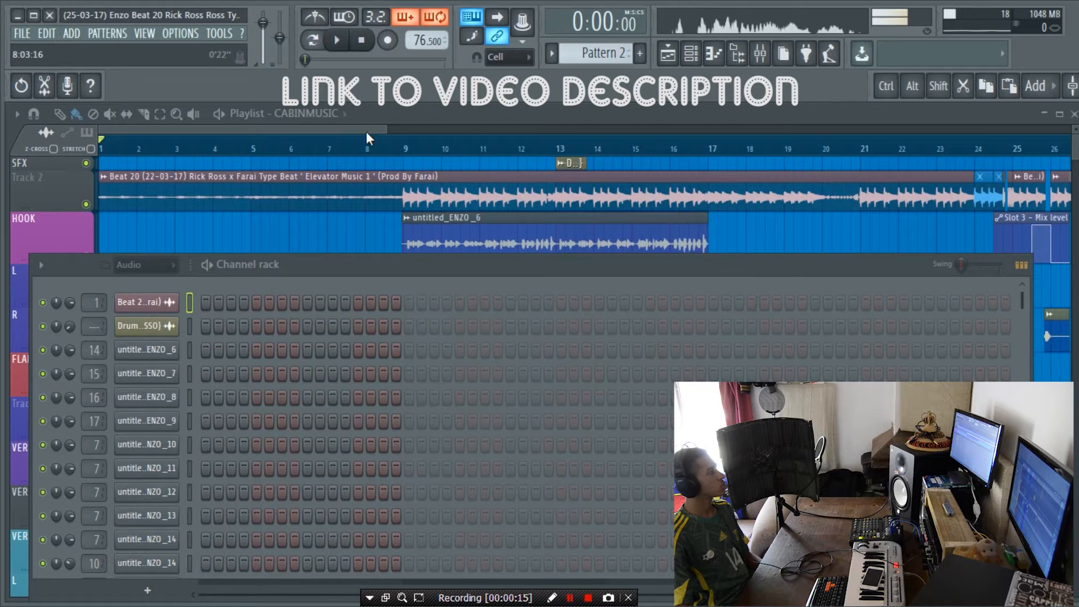
Step: Hide the channel rack and look over the full playlist arrangement and the mixer's insert layout
key(F6)
scroll(409, 150, down, 3)
scroll(410, 150, down, 3)
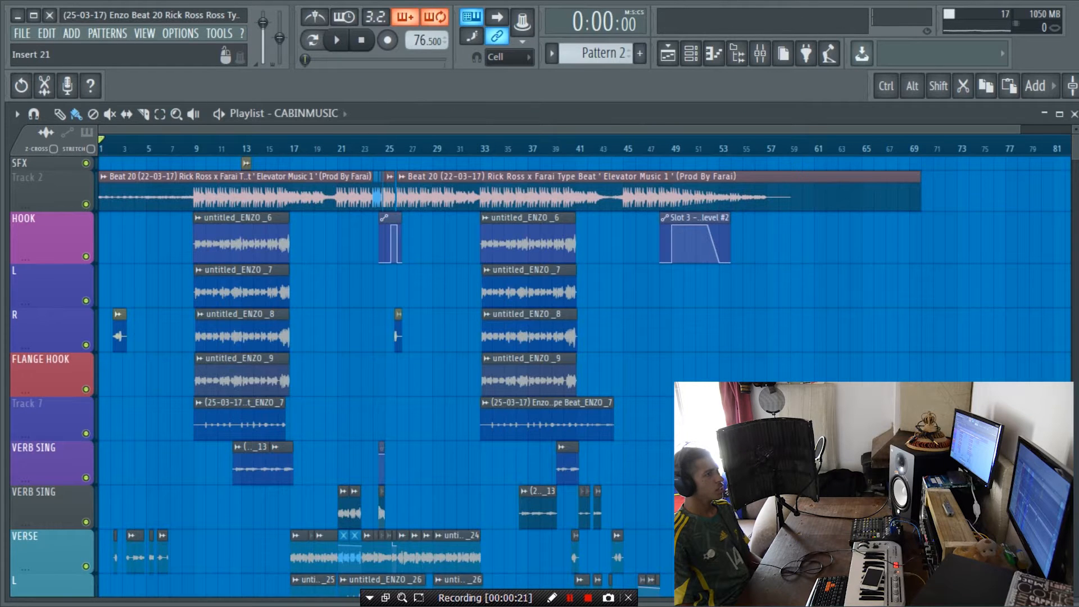
key(F9)
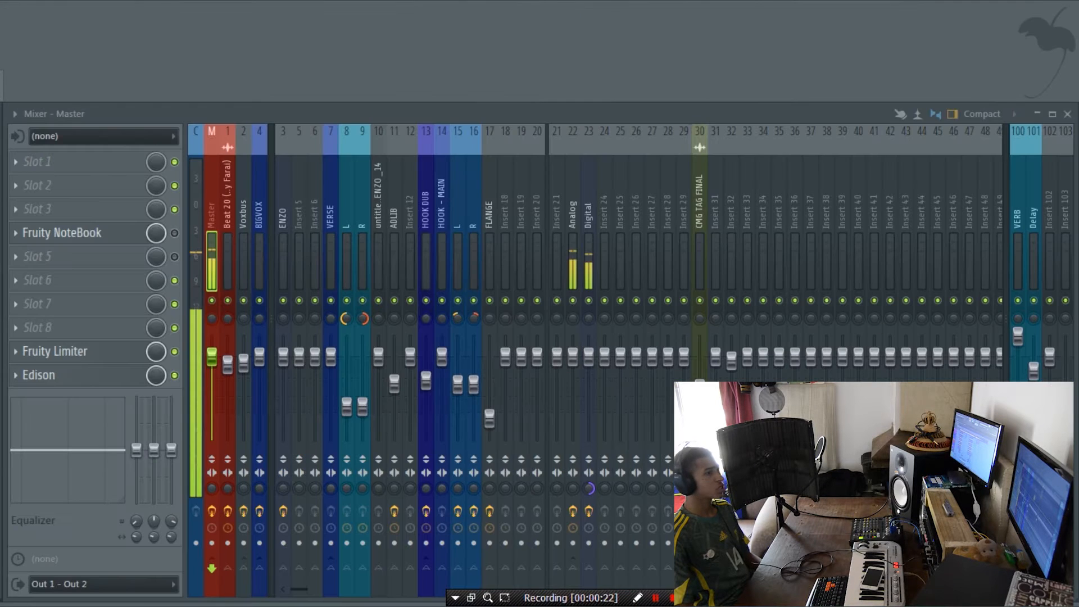
key(F9)
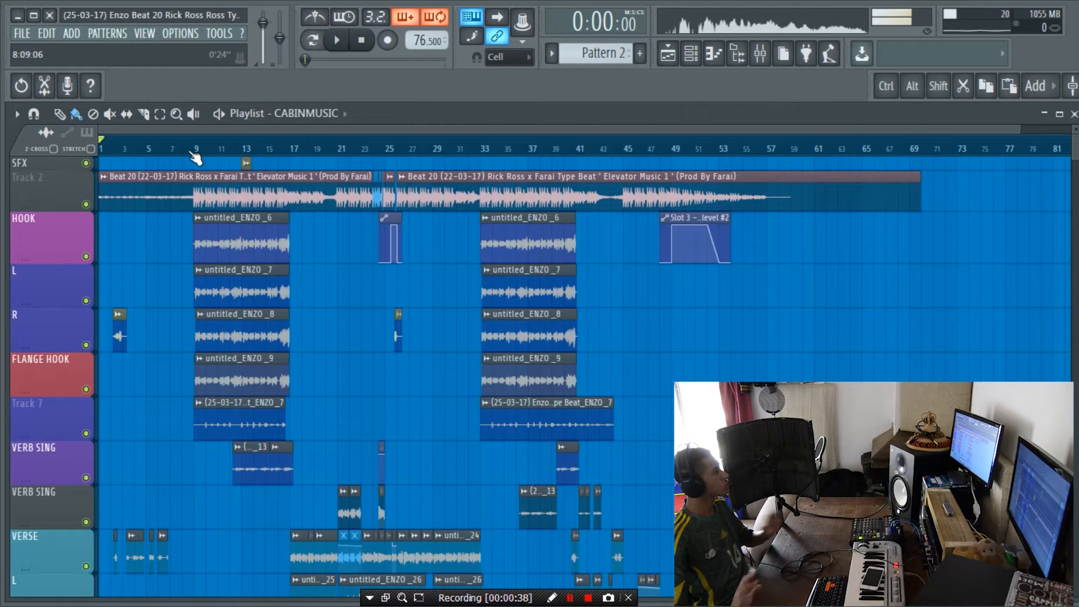
key(F9)
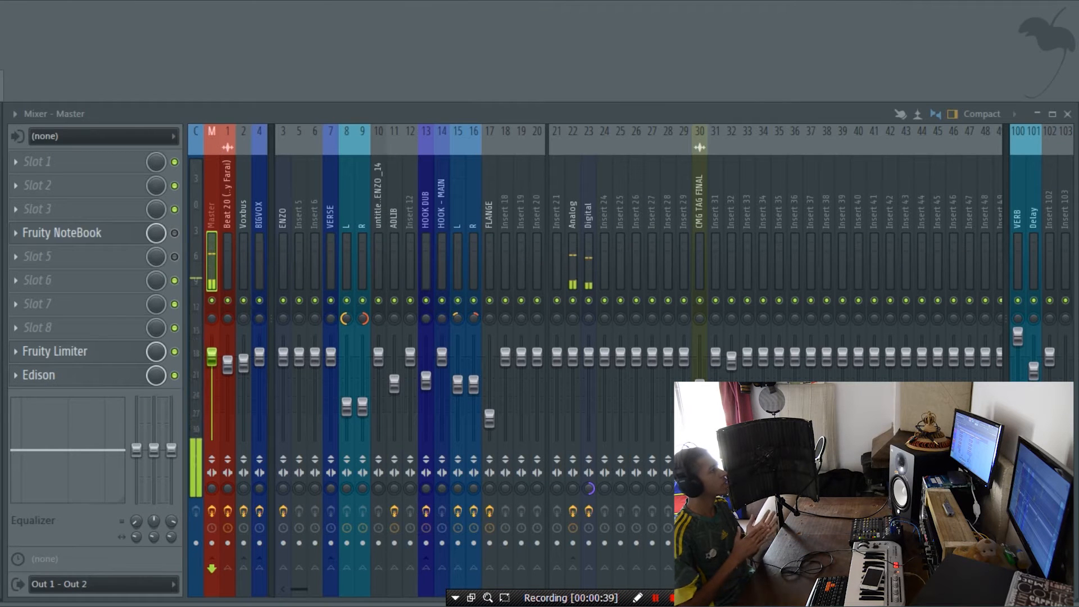
key(F9)
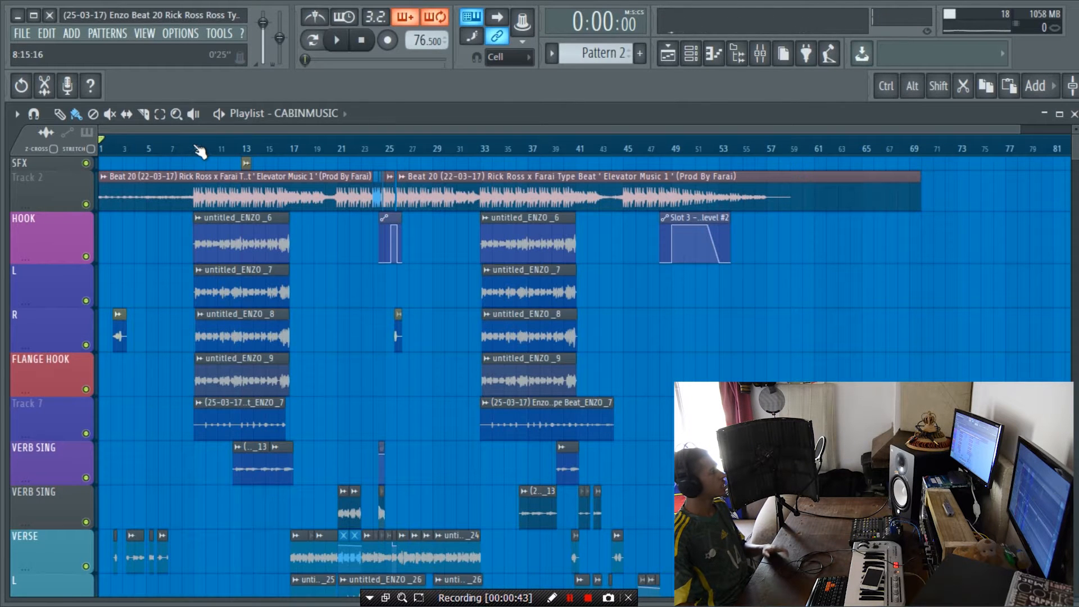
Step: Play the song from bar 8 through the hook section into bar 17, and stop playback
scroll(212, 151, up, 6)
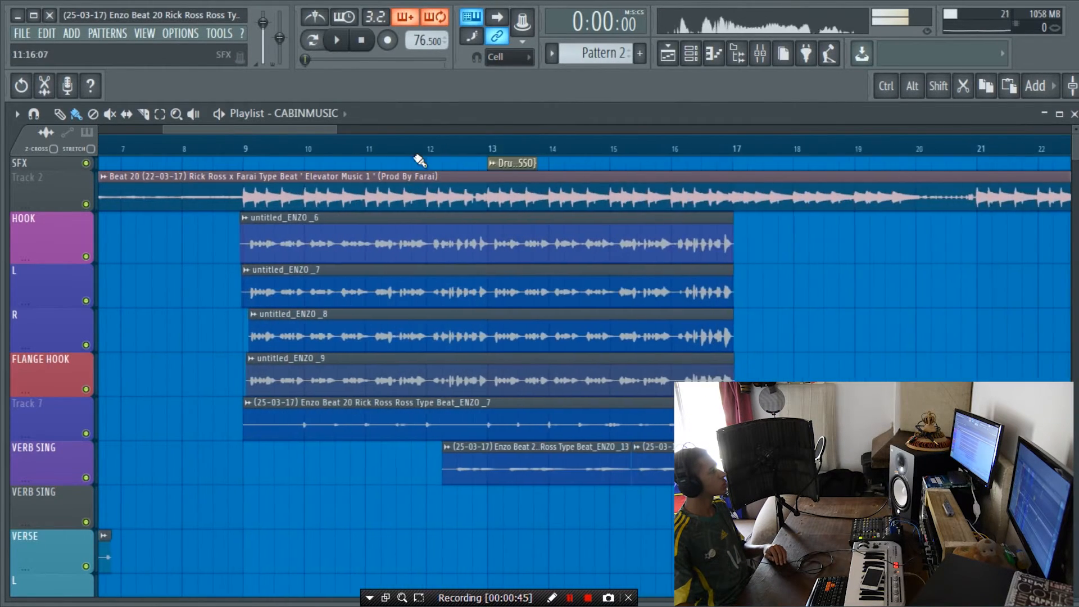
click(219, 149)
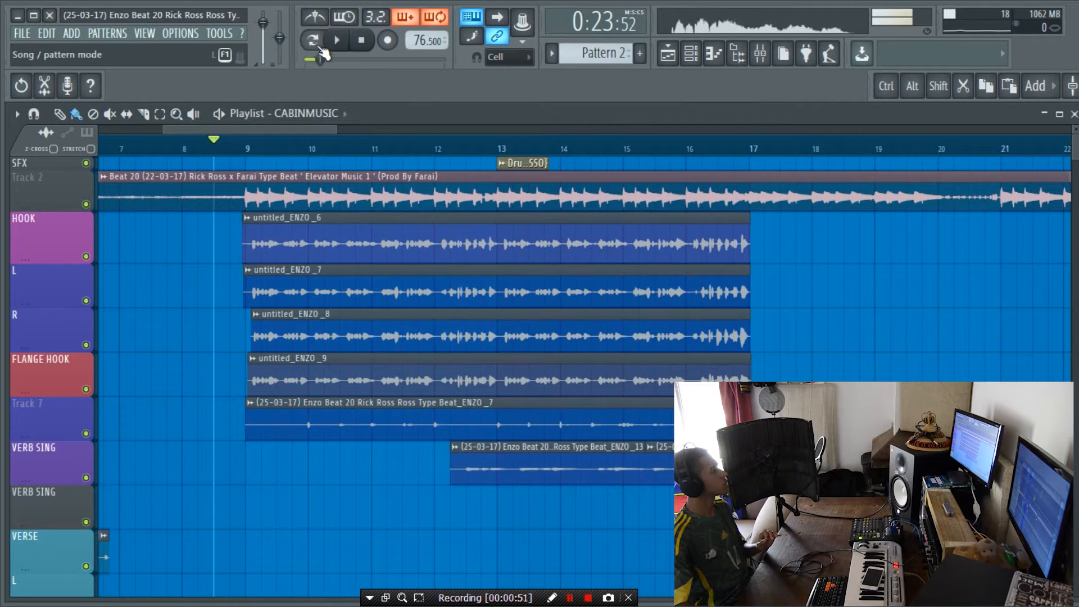
click(181, 148)
click(344, 50)
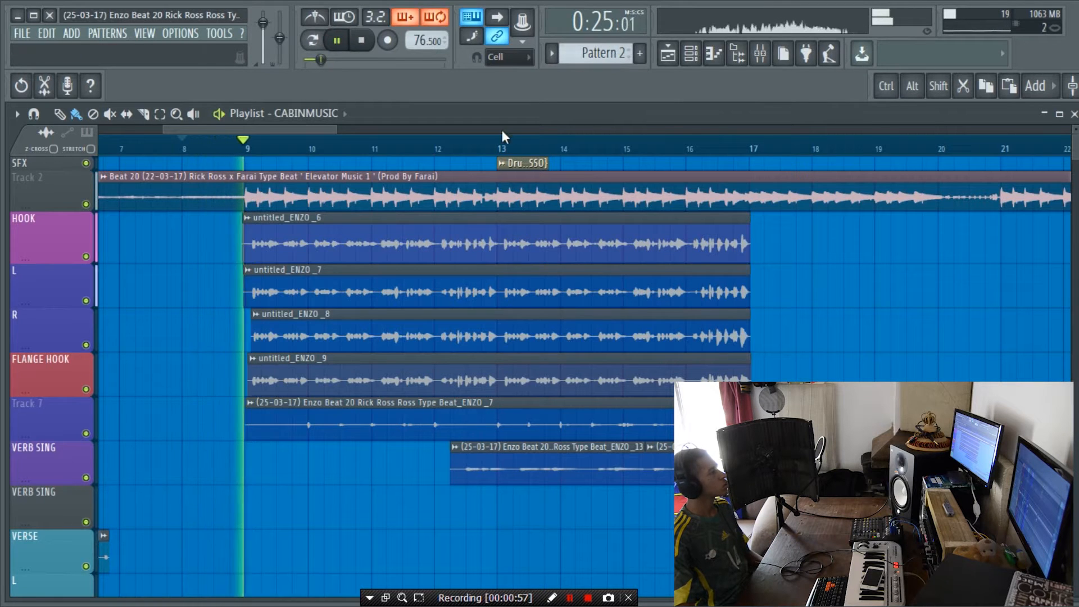
scroll(500, 149, down, 3)
scroll(500, 149, down, 1)
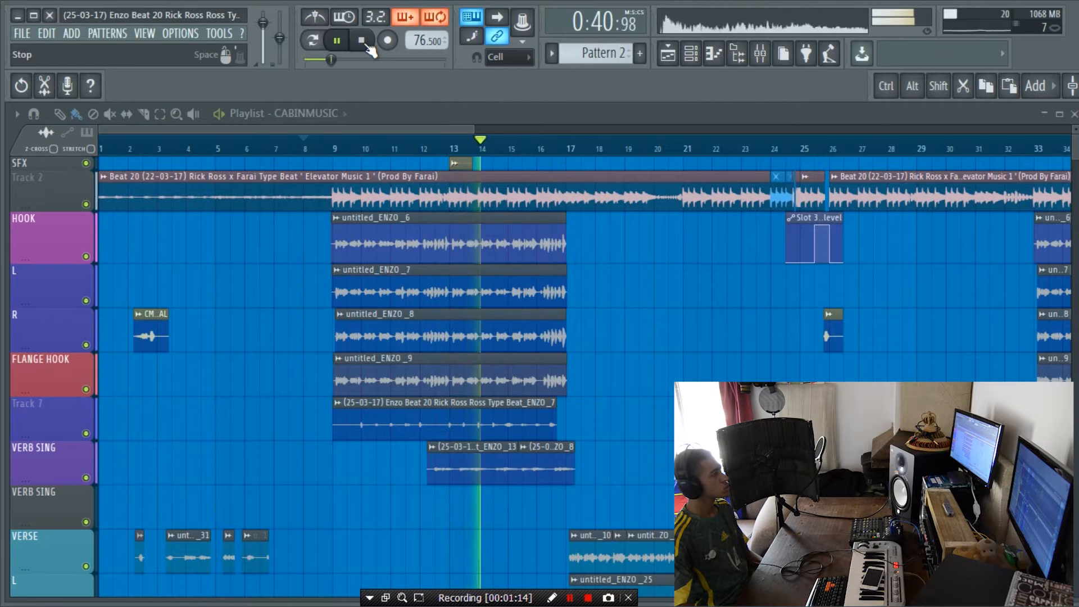
scroll(605, 152, up, 4)
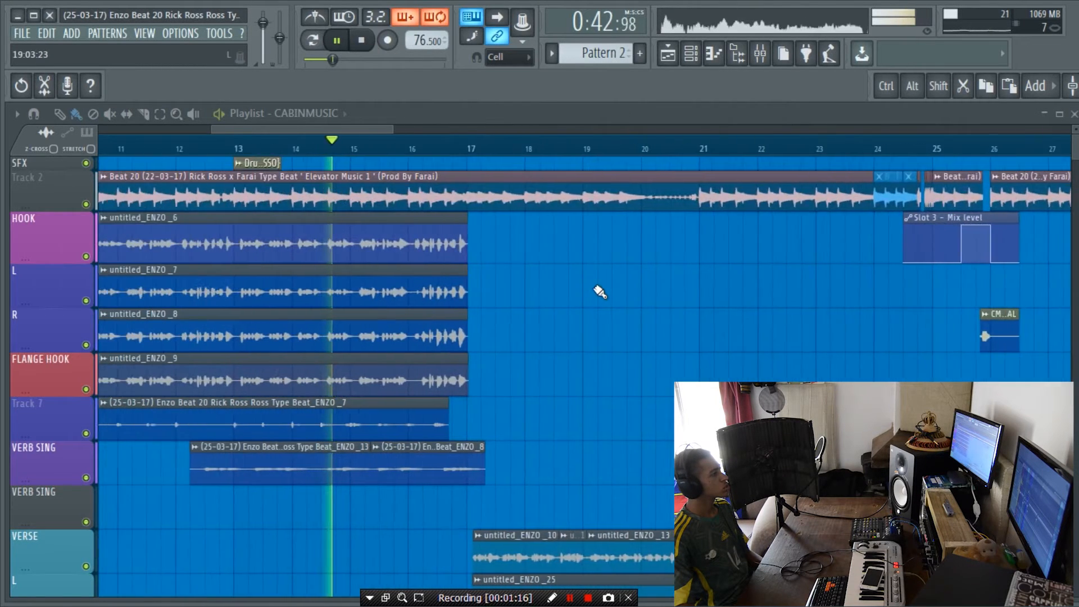
scroll(599, 290, down, 4)
scroll(598, 290, up, 4)
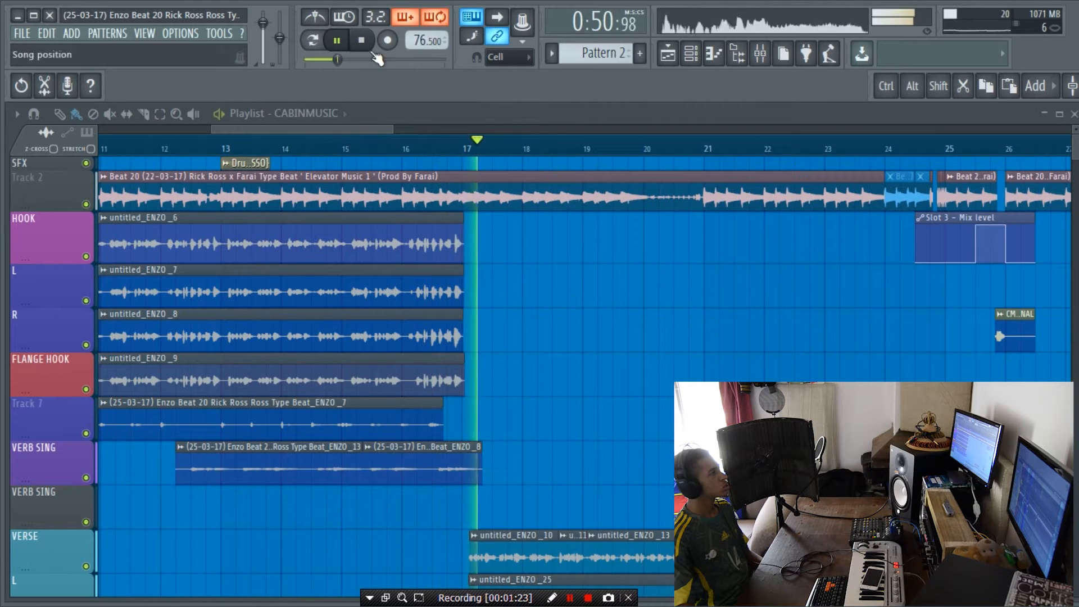
key(space)
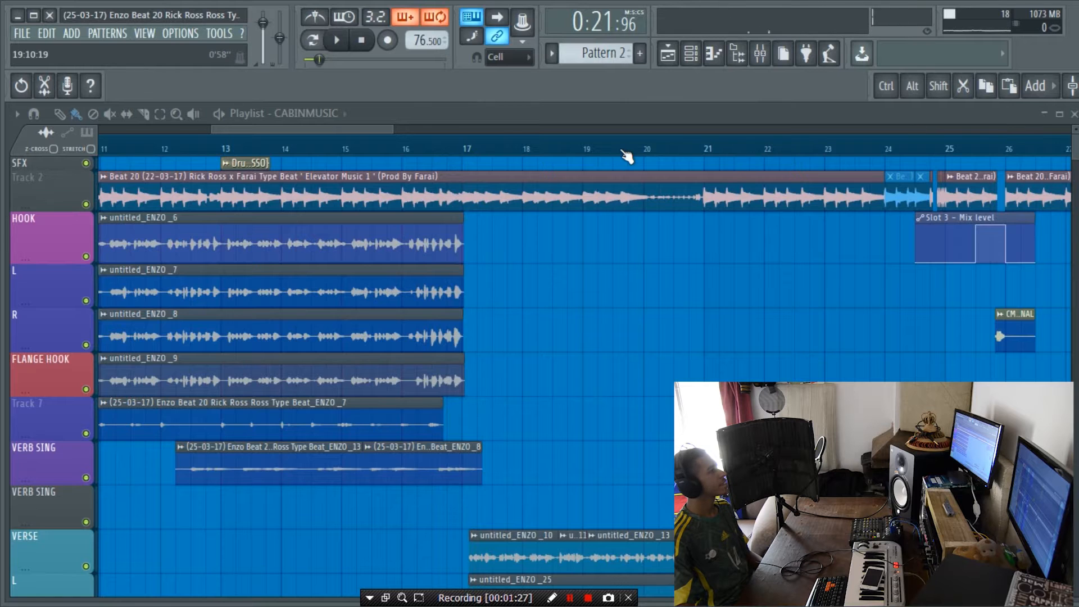
Step: Rename playlist Track 7, below FLANGE HOOK, as ADLIB
scroll(628, 152, down, 3)
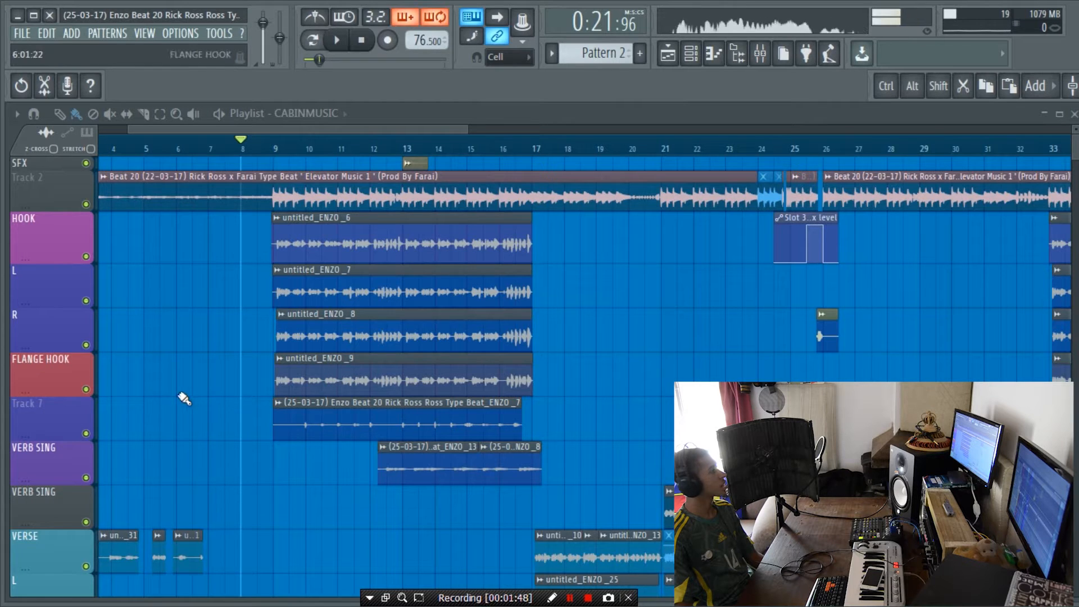
right_click(67, 413)
key(F2)
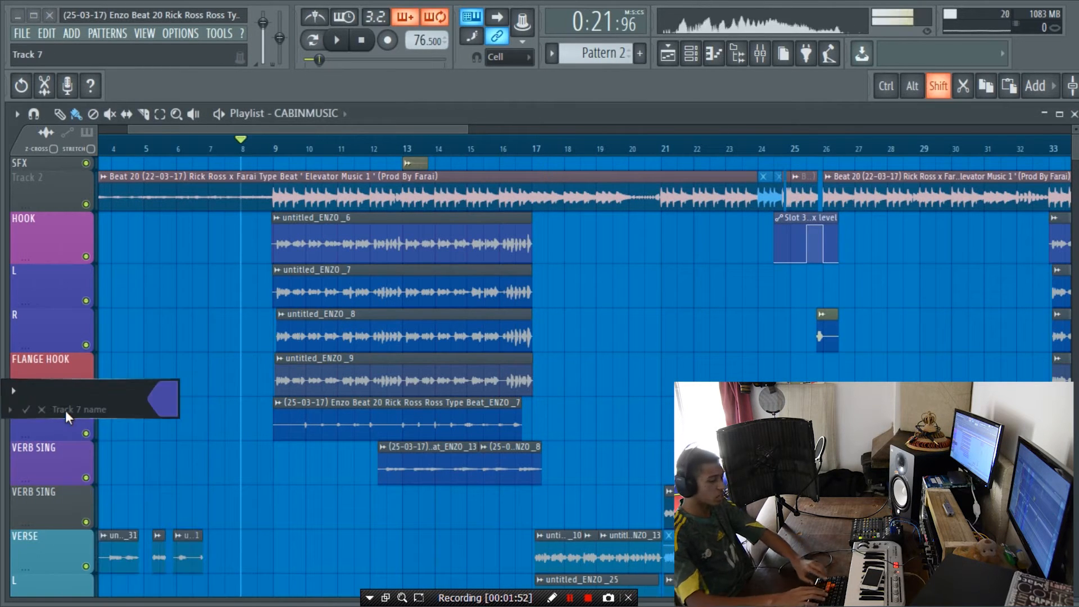
text(ADL)
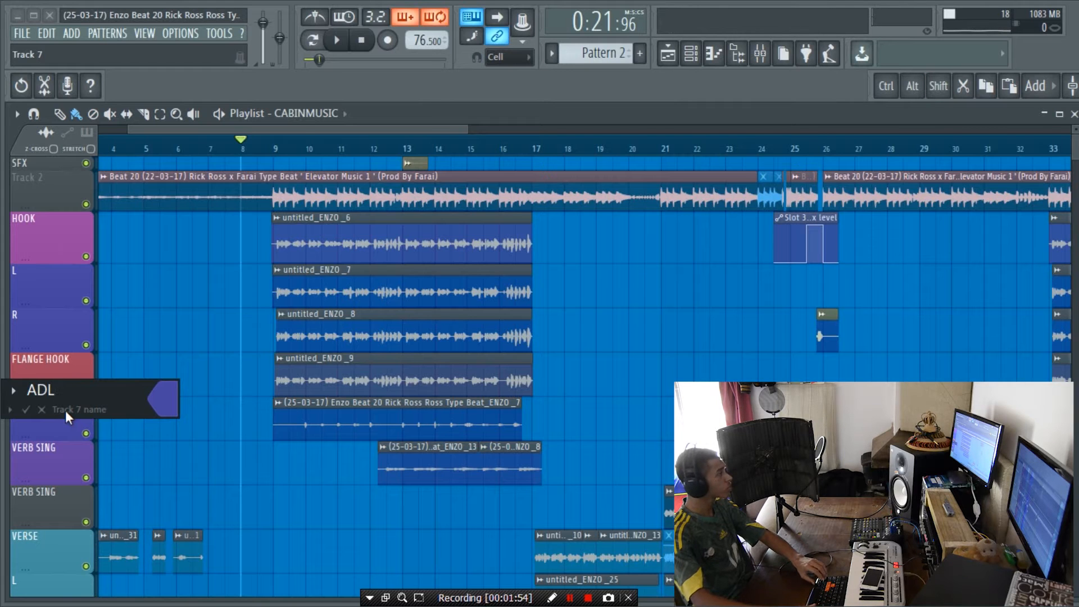
text(IB)
key(Return)
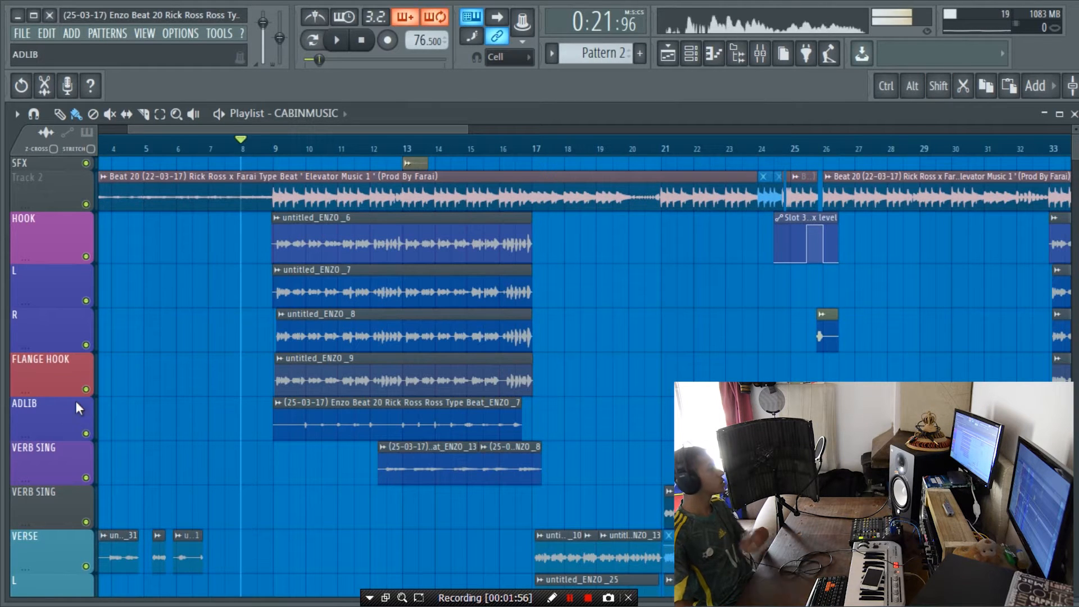
Step: Review the verse and adlib tracks further down the playlist, and set the song position to bar 9
scroll(427, 453, down, 3)
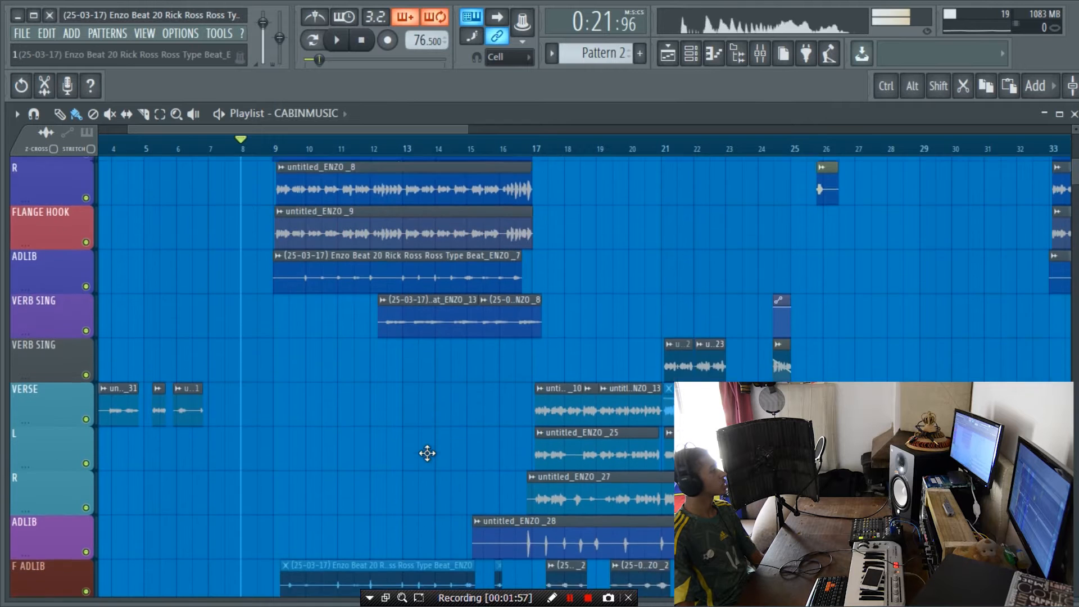
scroll(427, 453, down, 3)
scroll(429, 453, up, 7)
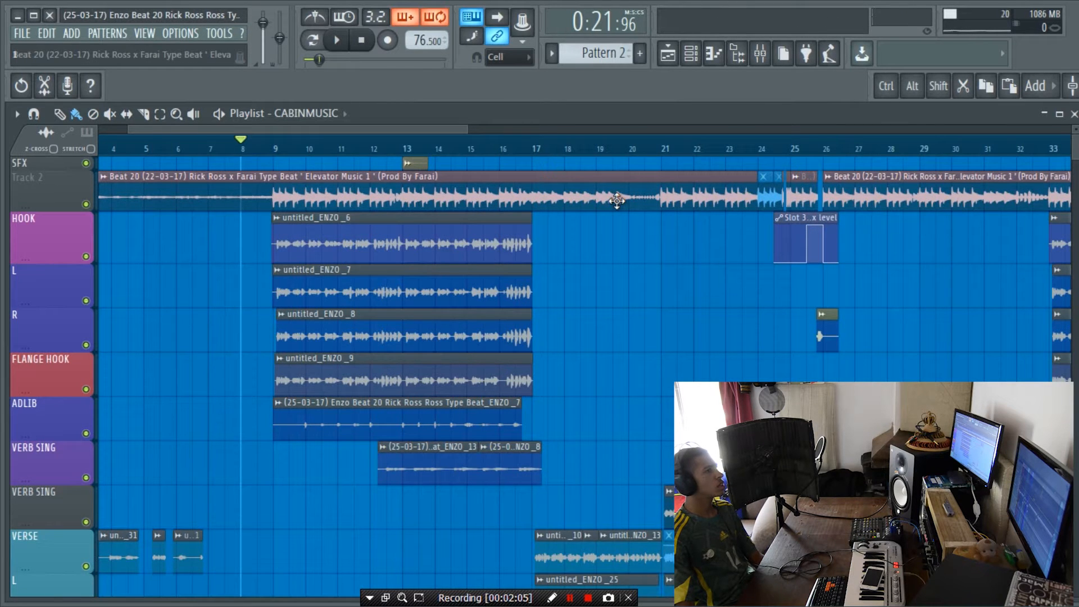
click(275, 145)
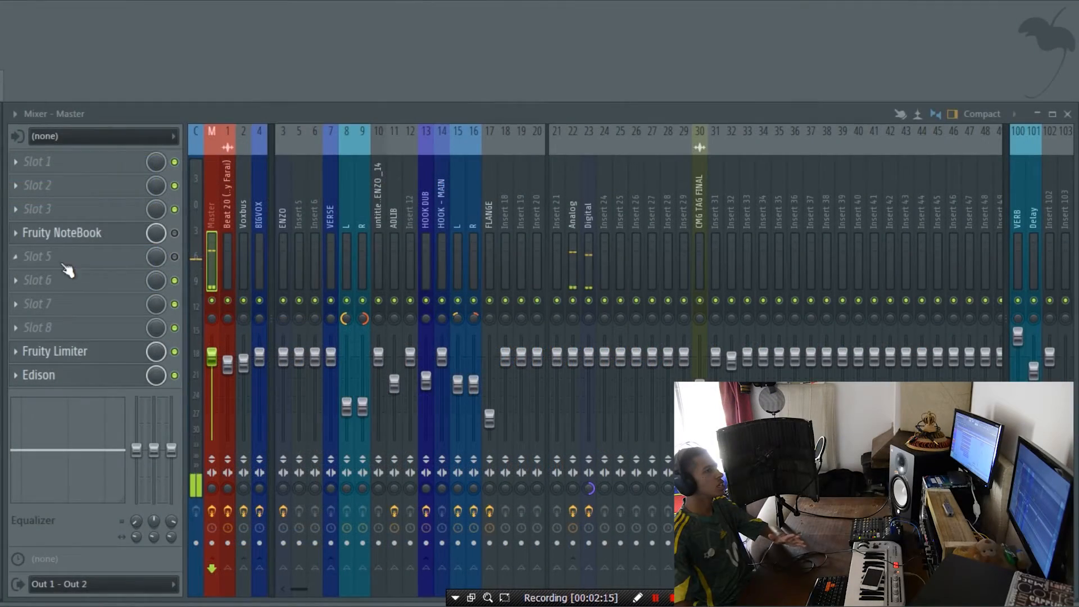
Step: Route the vocal recording channel, mixer insert 3, to HOOK - MAIN and return to the playlist
click(284, 217)
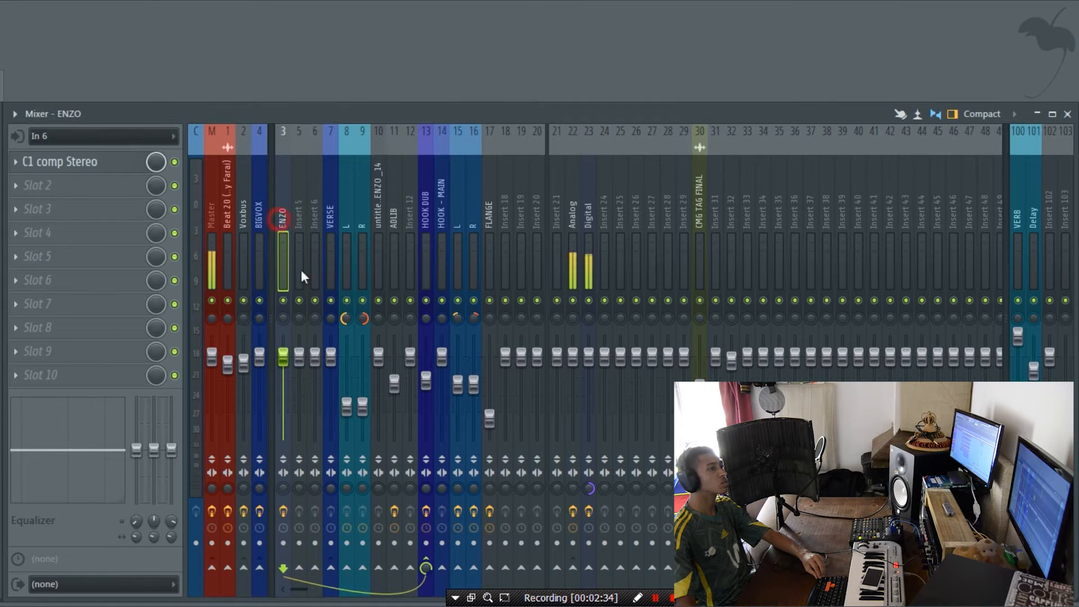
click(442, 568)
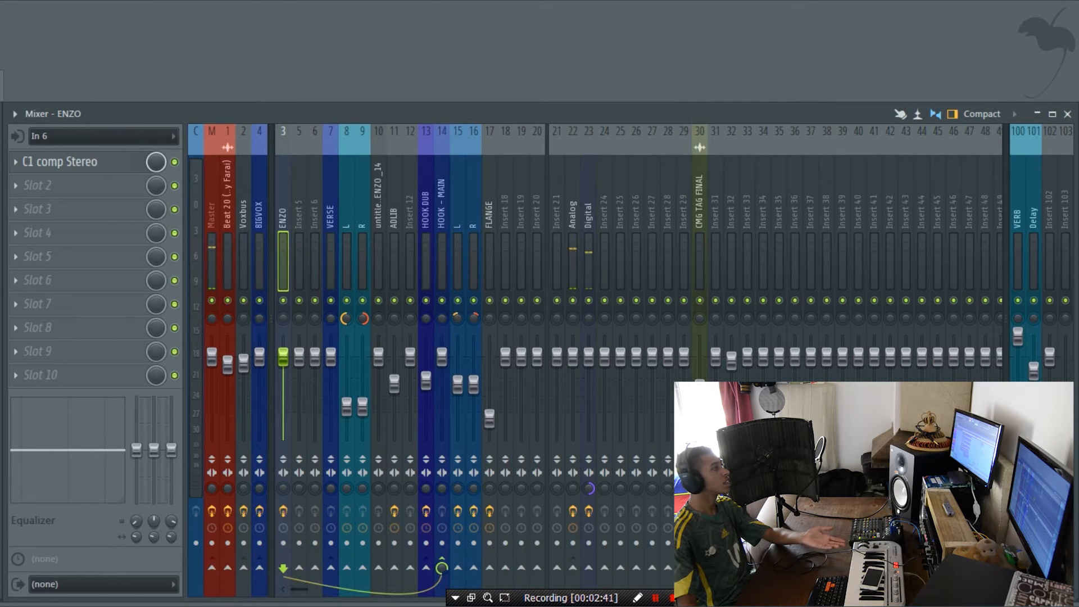
drag(257, 143, 0, 164)
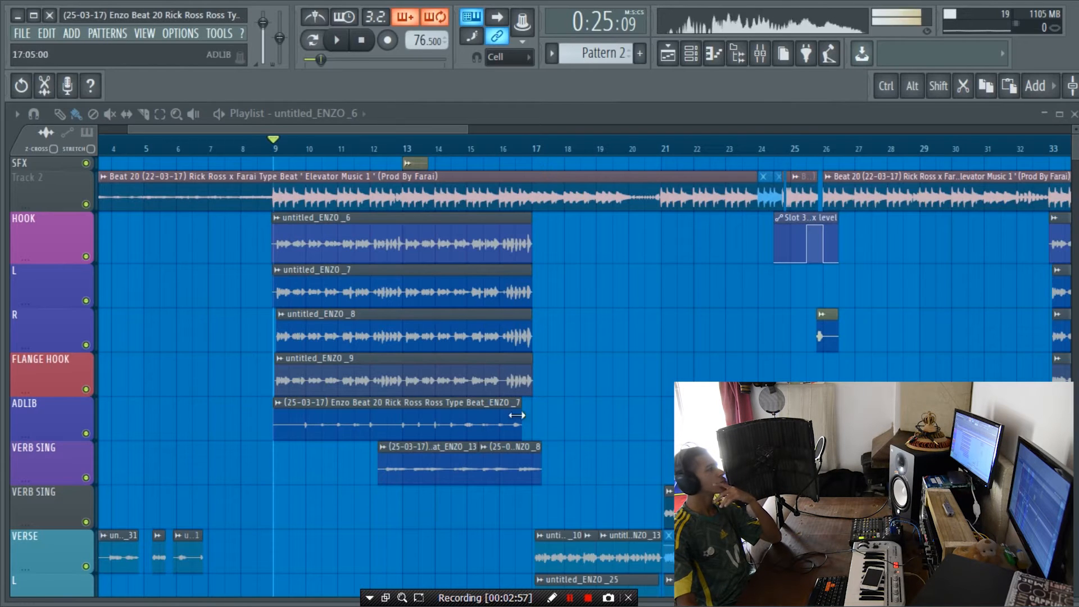
Step: Solo the HOOK track in the playlist and play a short part of it from bar 9
right_click(86, 258)
key(space)
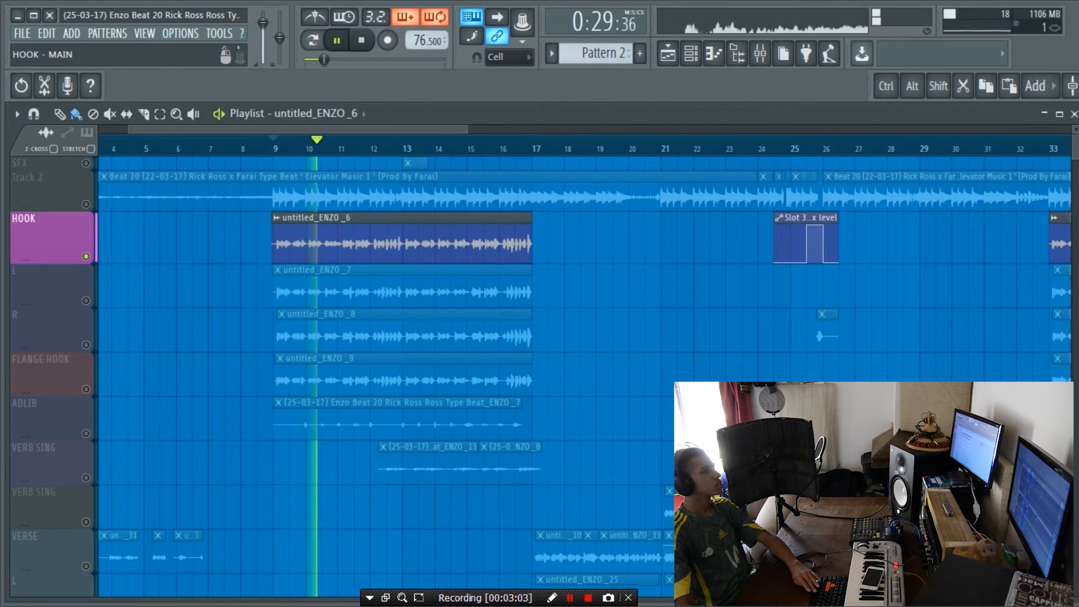
key(space)
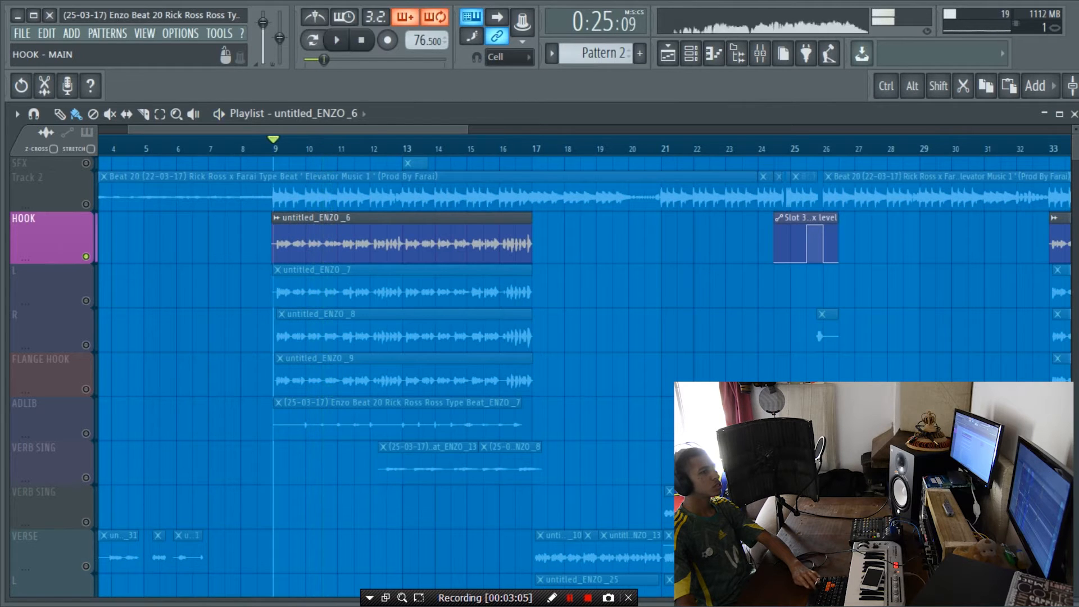
Step: Inspect the HOOK - MAIN channel's sends in the mixer and the Doubler4 Stereo settings on Insert 103
key(F9)
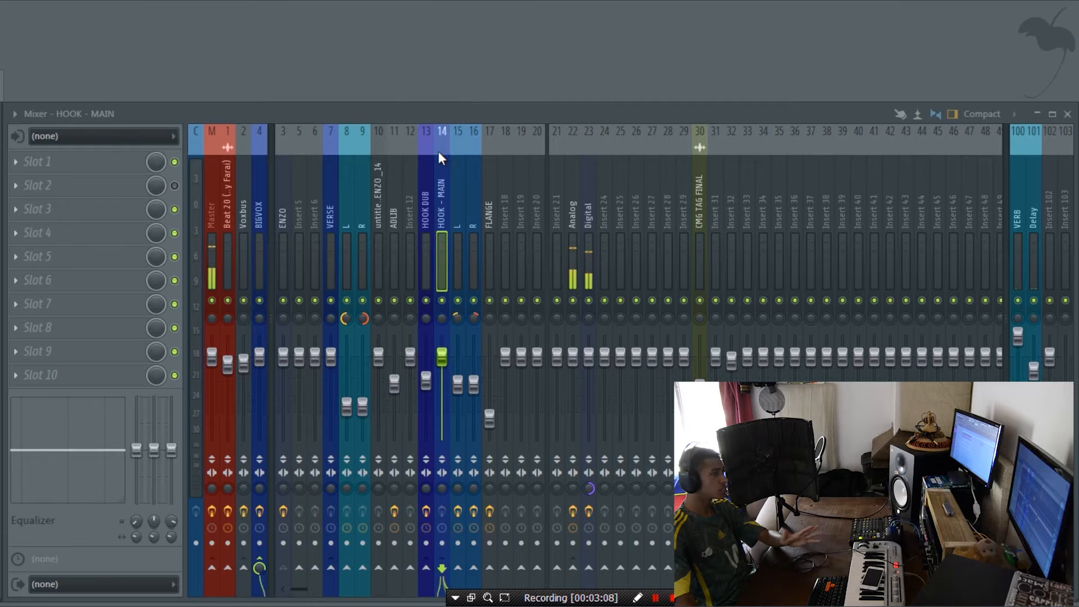
click(444, 216)
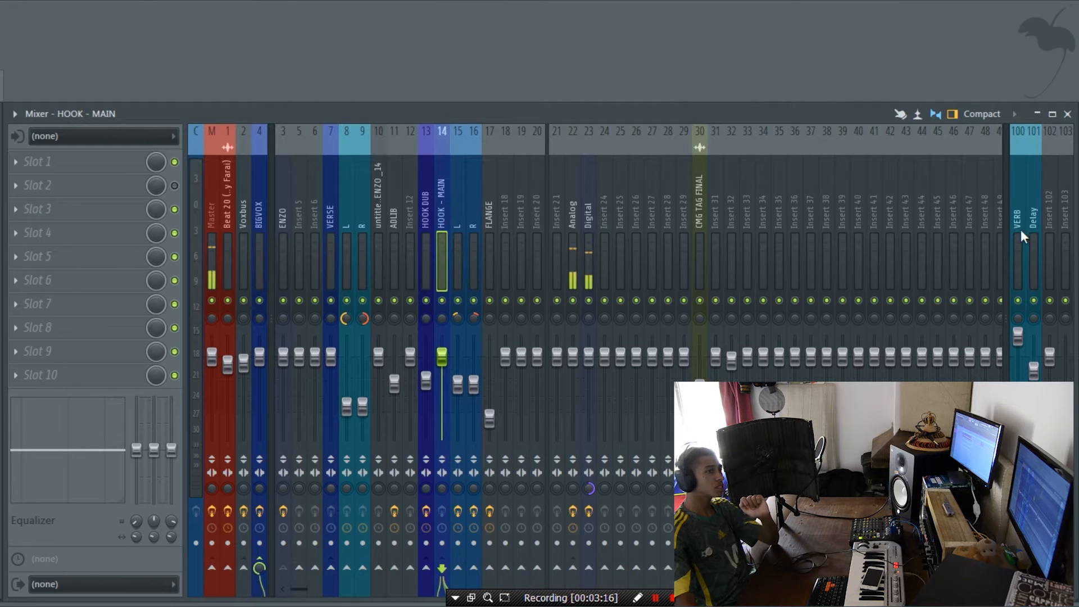
click(1066, 226)
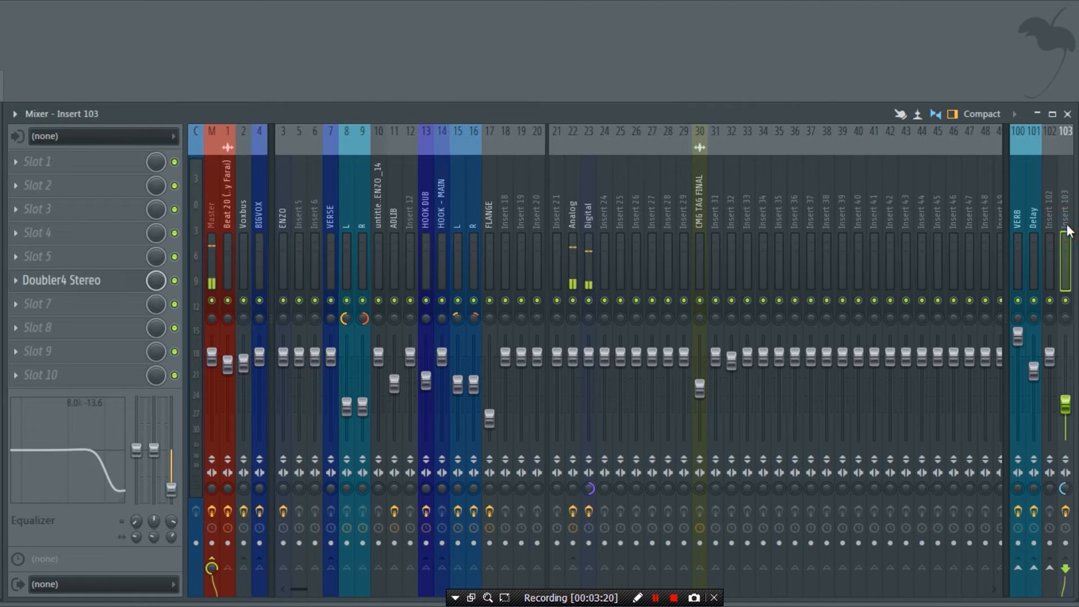
click(78, 284)
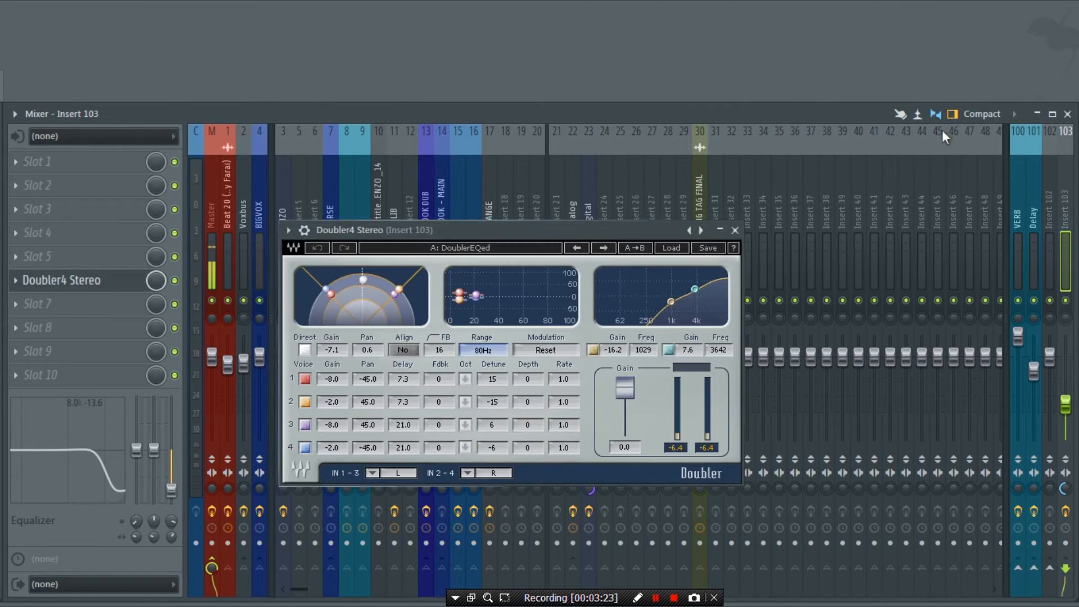
click(742, 224)
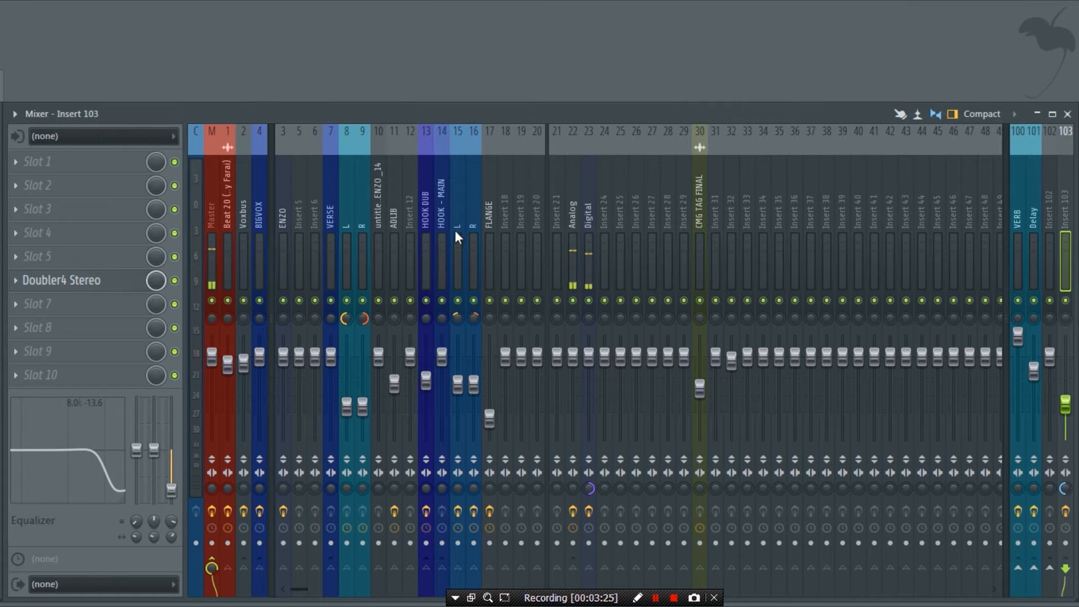
Step: Examine the effect chains and routing of the HOOK DUB, HOOK - MAIN, BIGVOX, VERSE and Voxbus mixer channels
click(433, 234)
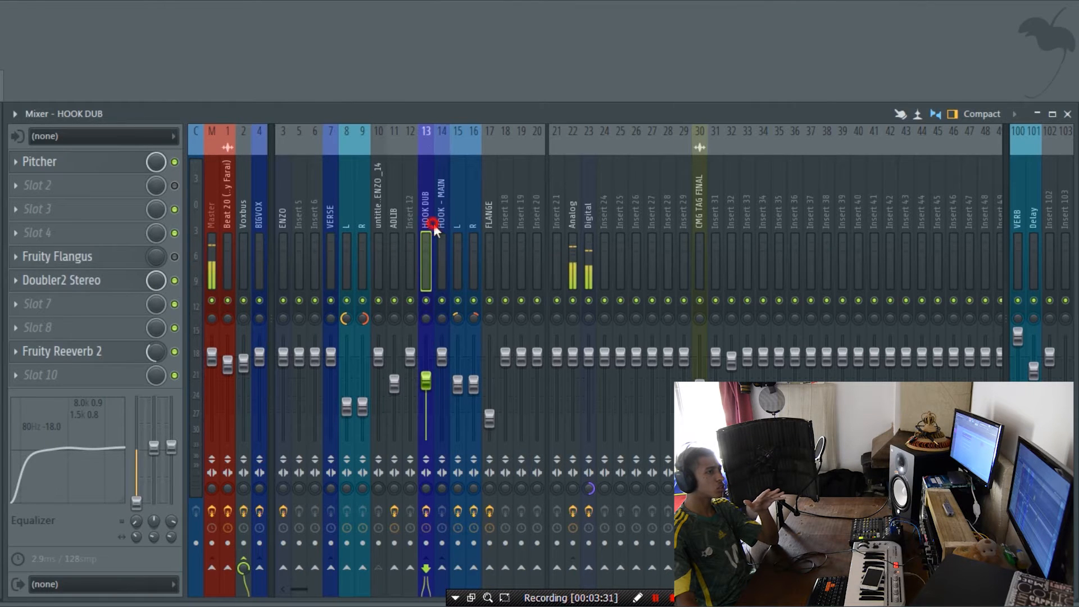
click(440, 223)
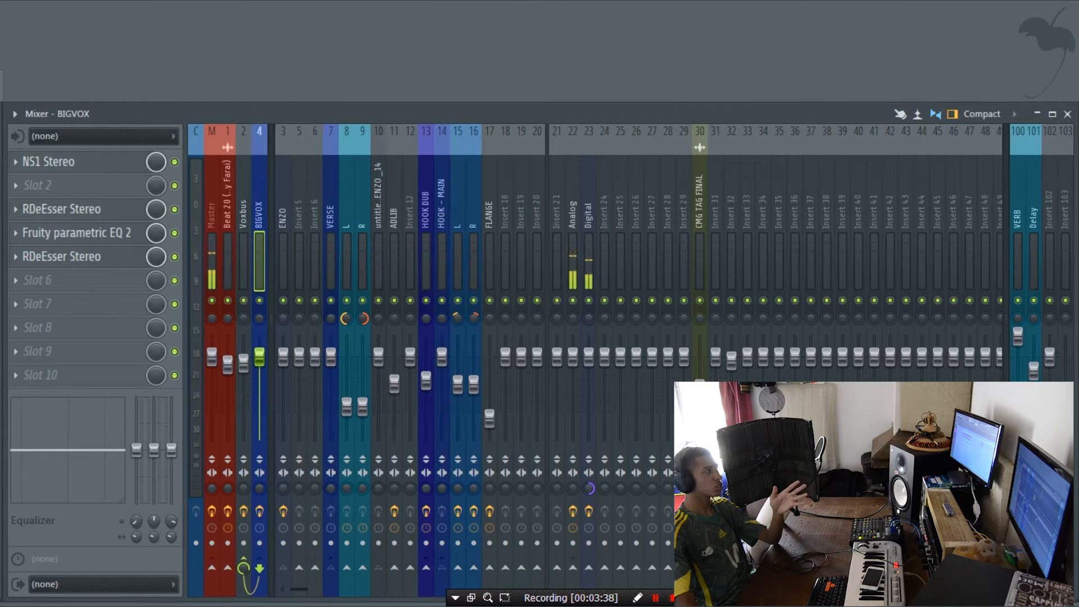
click(436, 225)
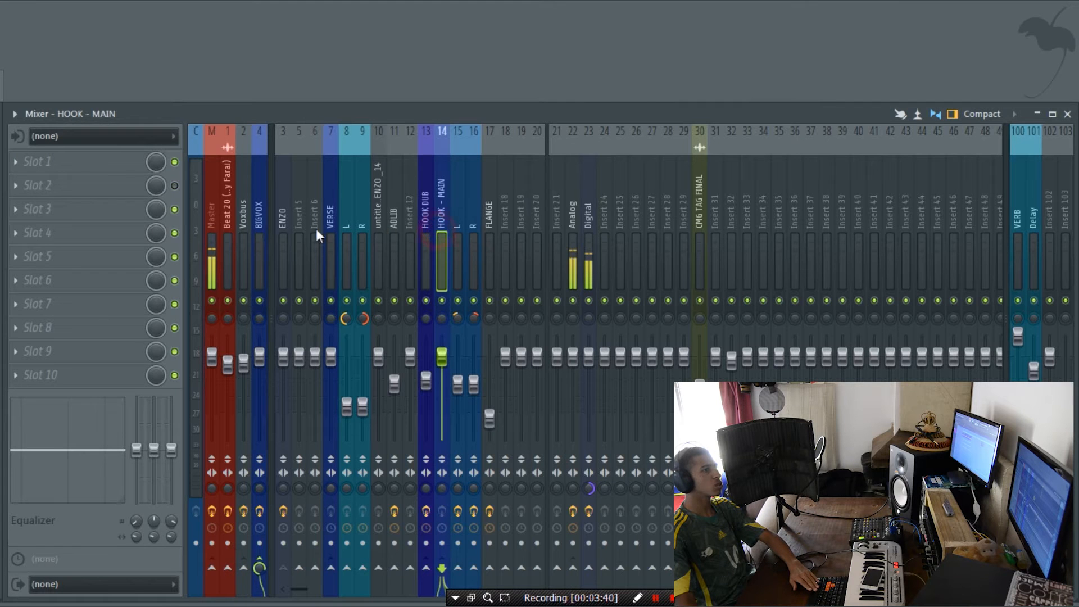
click(258, 231)
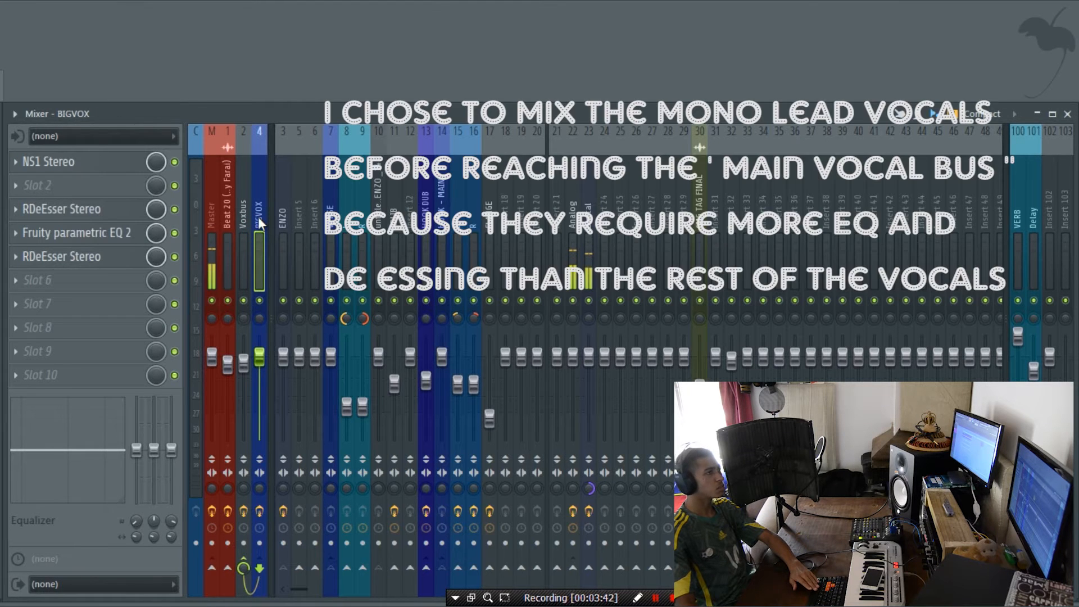
click(318, 222)
click(328, 223)
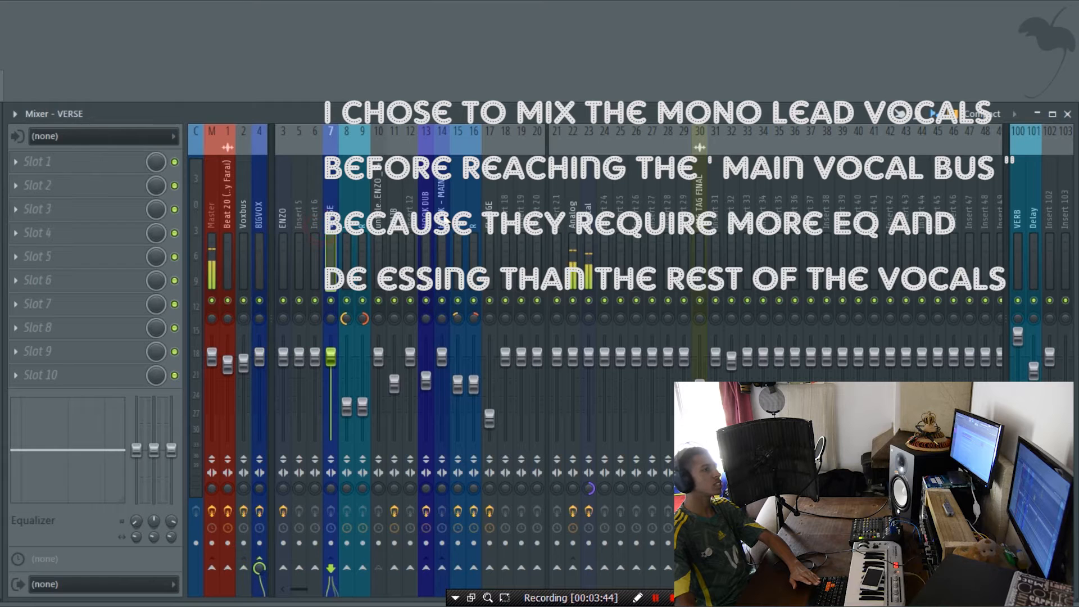
click(441, 218)
click(249, 231)
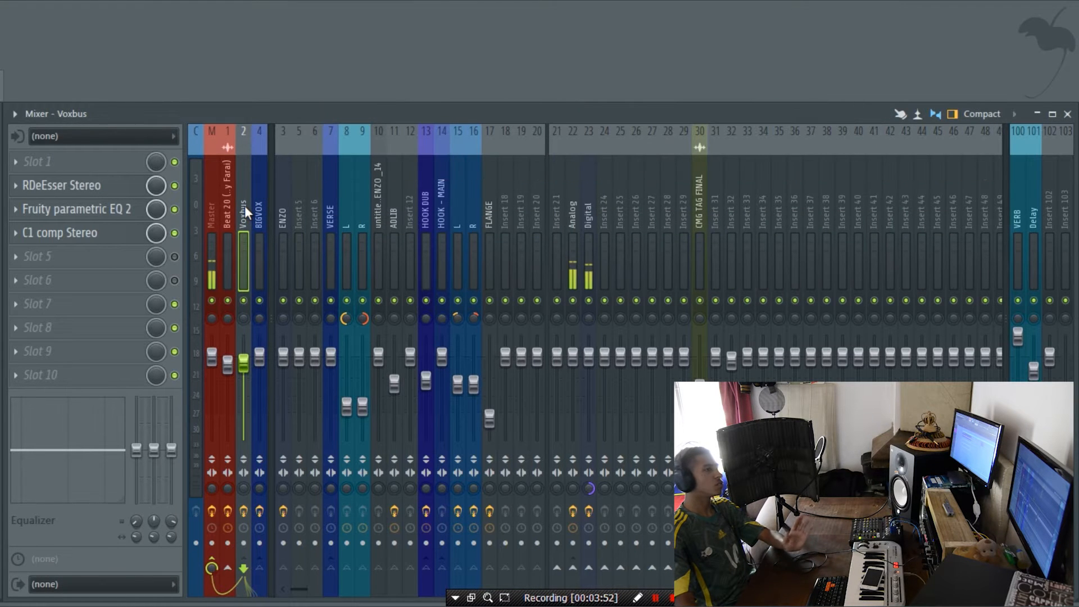
Step: Examine the beat channel and follow the HOOK - MAIN vocal's routing through BIGVOX to Voxbus in the mixer
click(227, 208)
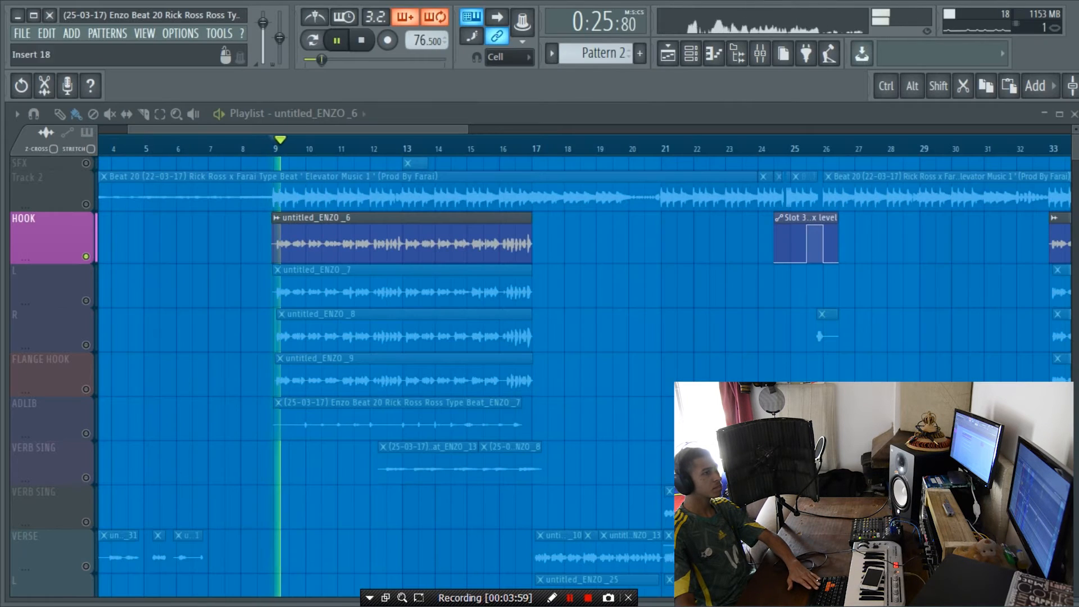
click(441, 259)
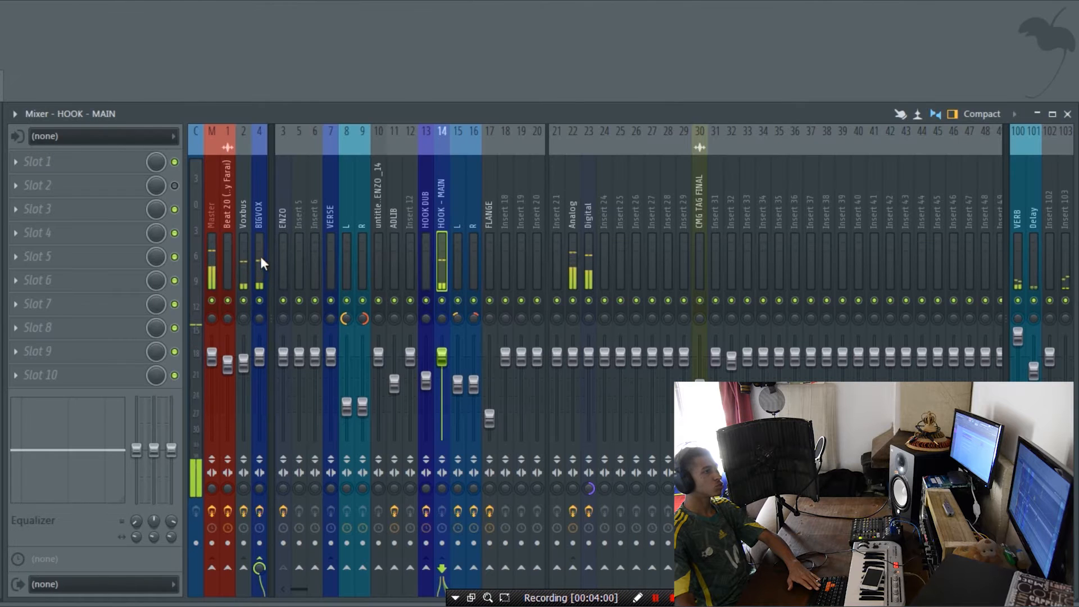
click(261, 261)
click(245, 262)
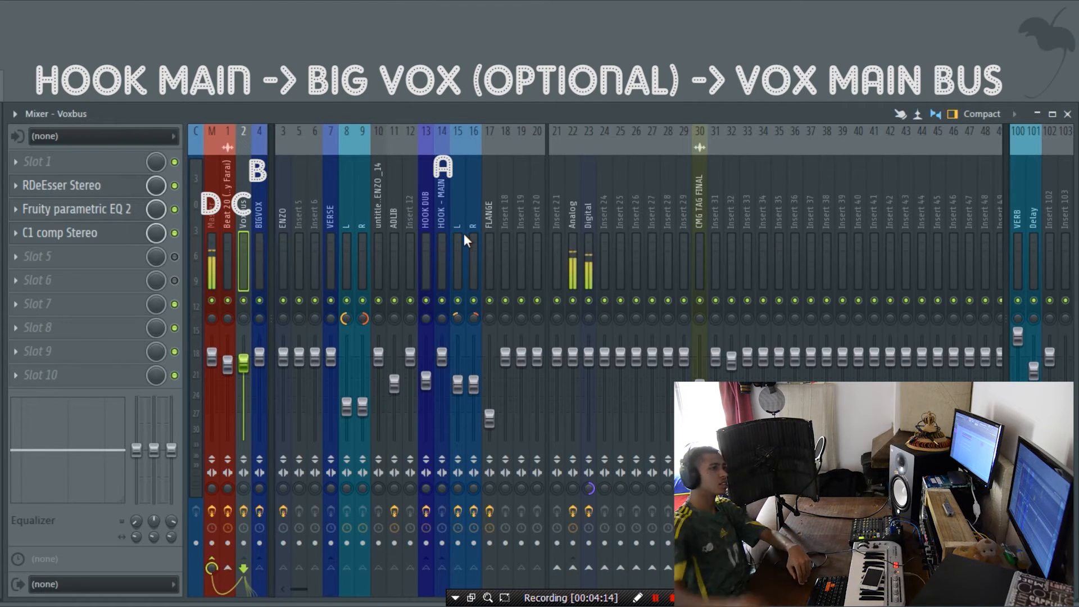
Step: Examine the HOOK DUB and HOOK - MAIN channels and compare the hook with Insert 103's Doubler4 Stereo muted and unmuted
click(429, 234)
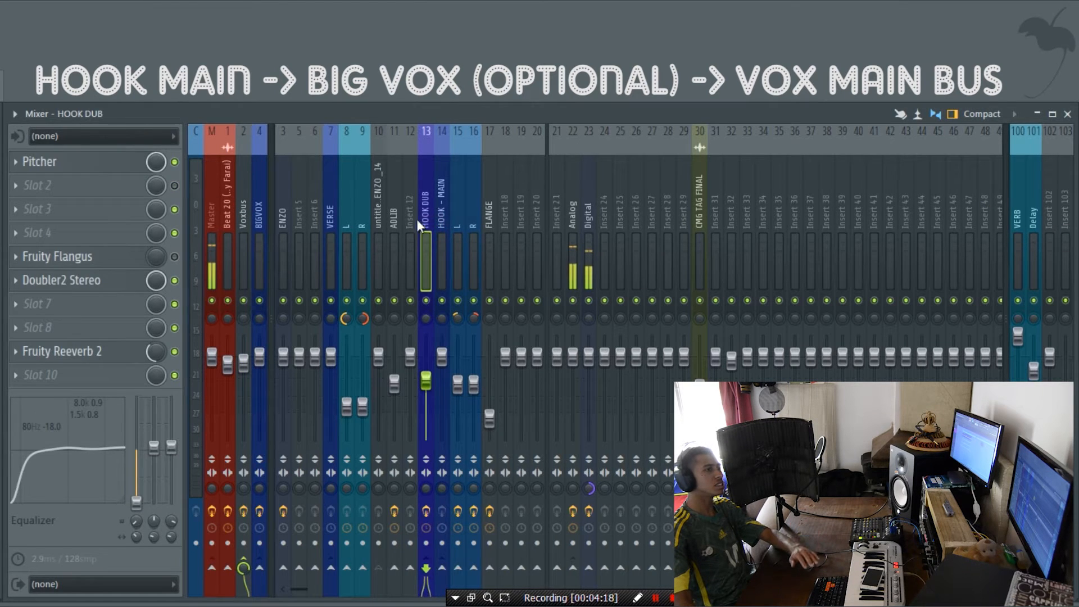
click(443, 235)
click(1066, 205)
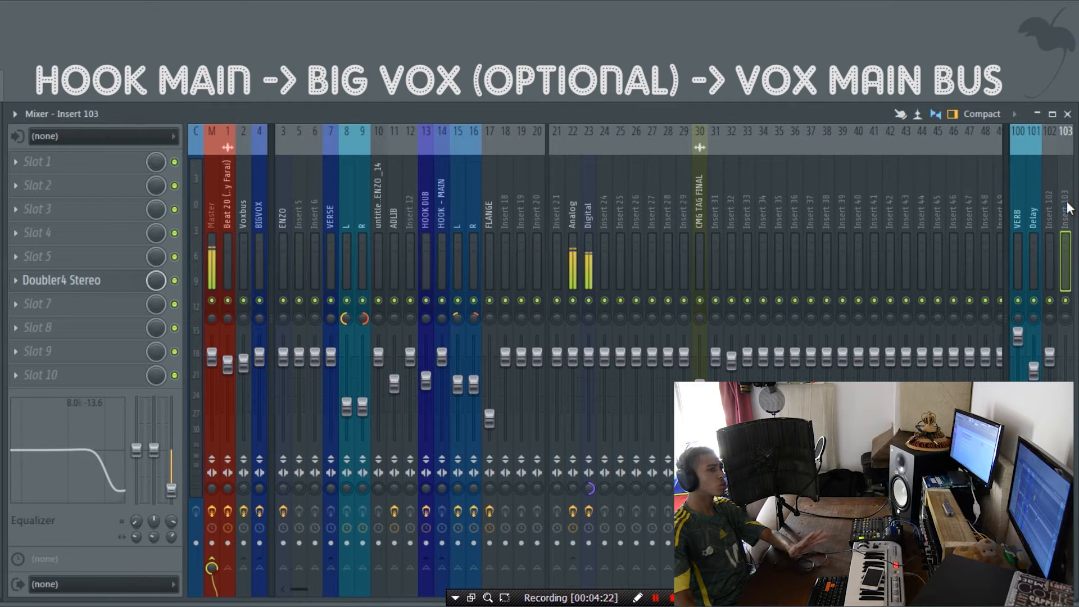
click(1065, 302)
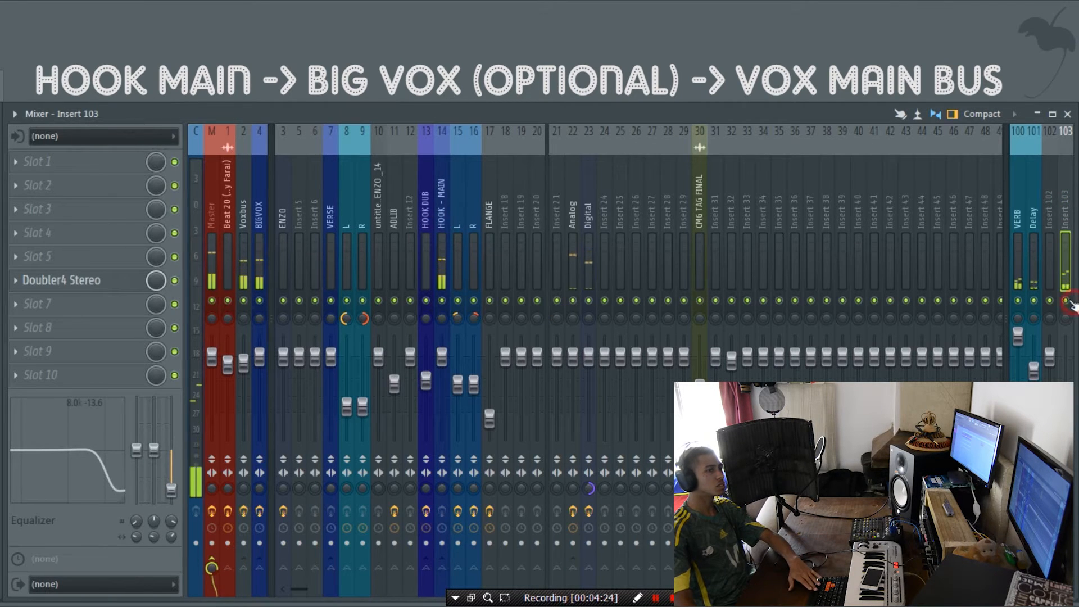
click(1066, 302)
click(1065, 302)
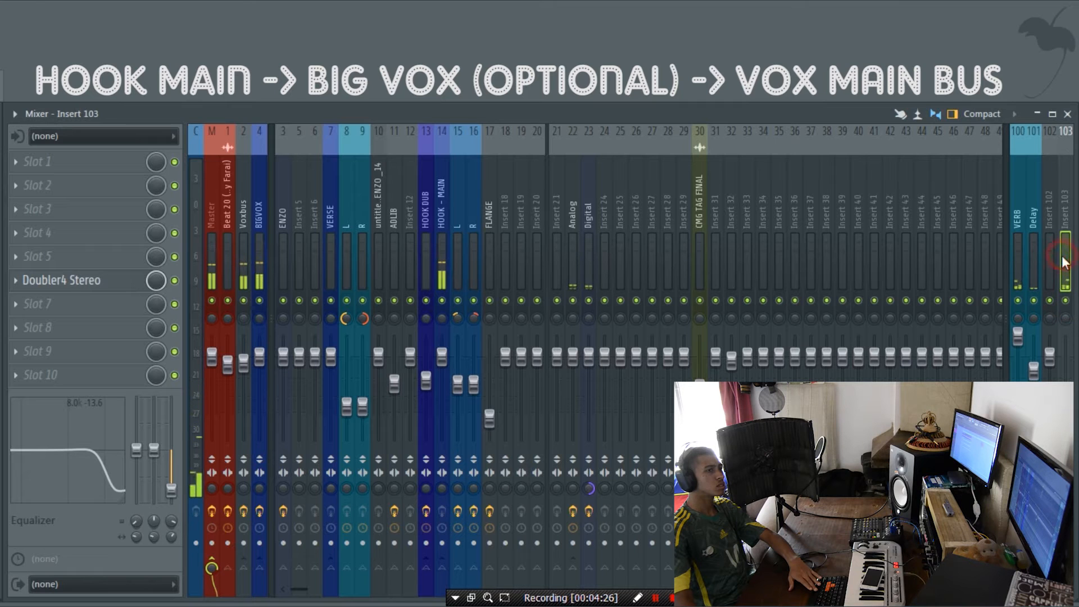
click(244, 225)
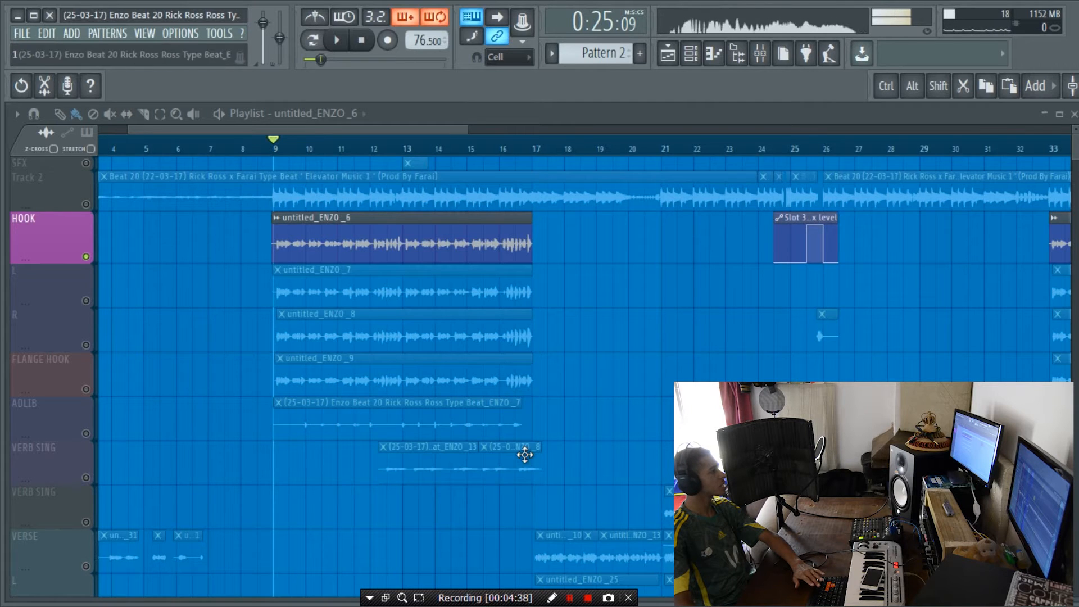
Step: Solo the VERSE track in the playlist, set the playhead to bar 17 and bring up the mixer
scroll(393, 444, down, 4)
click(90, 388)
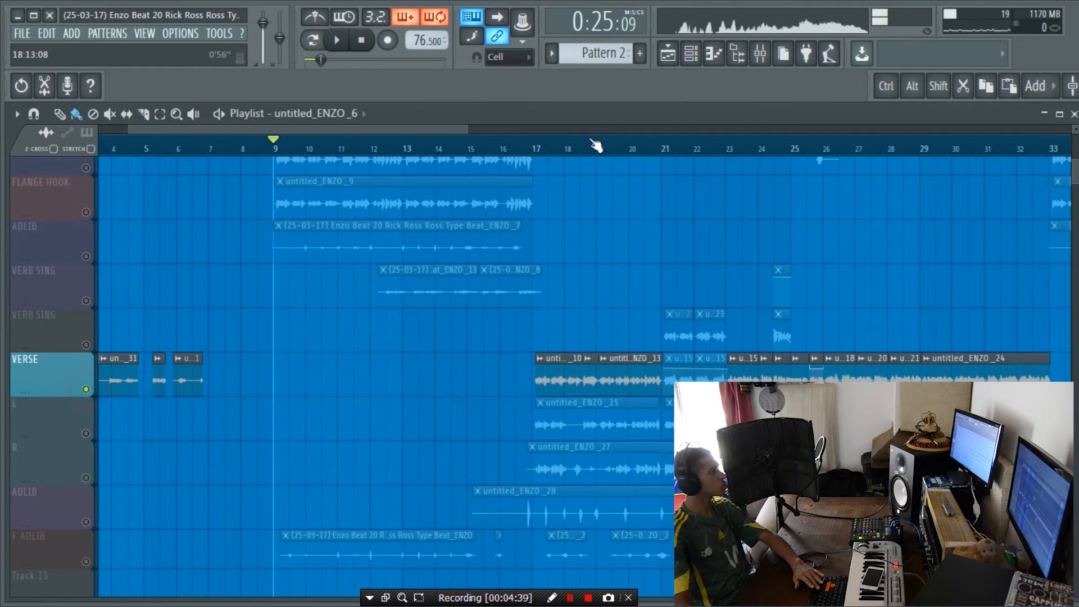
click(543, 152)
key(F9)
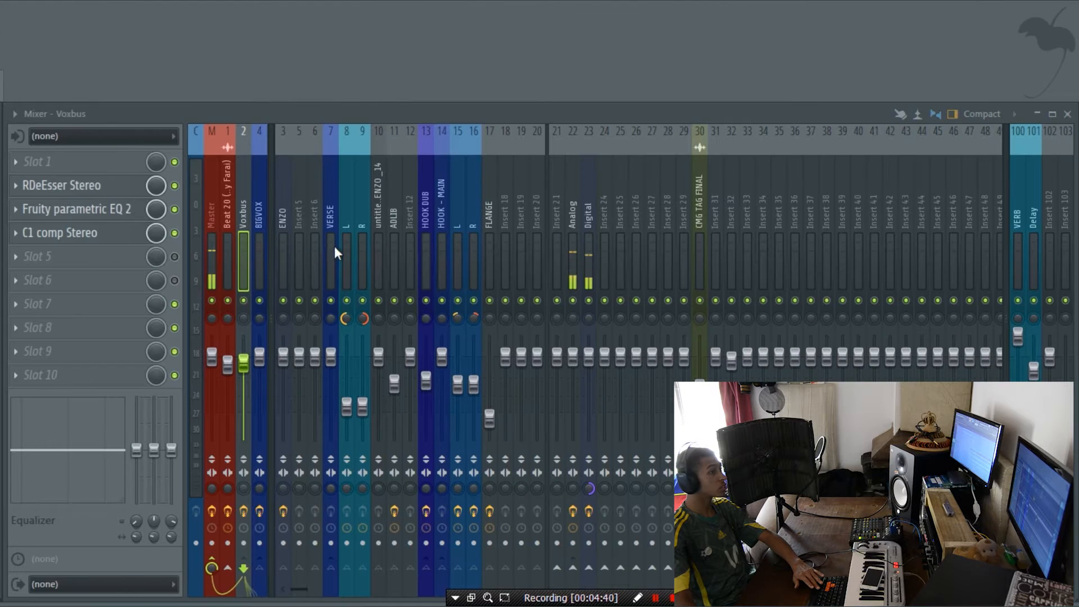
Step: Route the vocal recording channel, mixer insert 3, to VERSE and play the soloed verse from bar 17
click(283, 247)
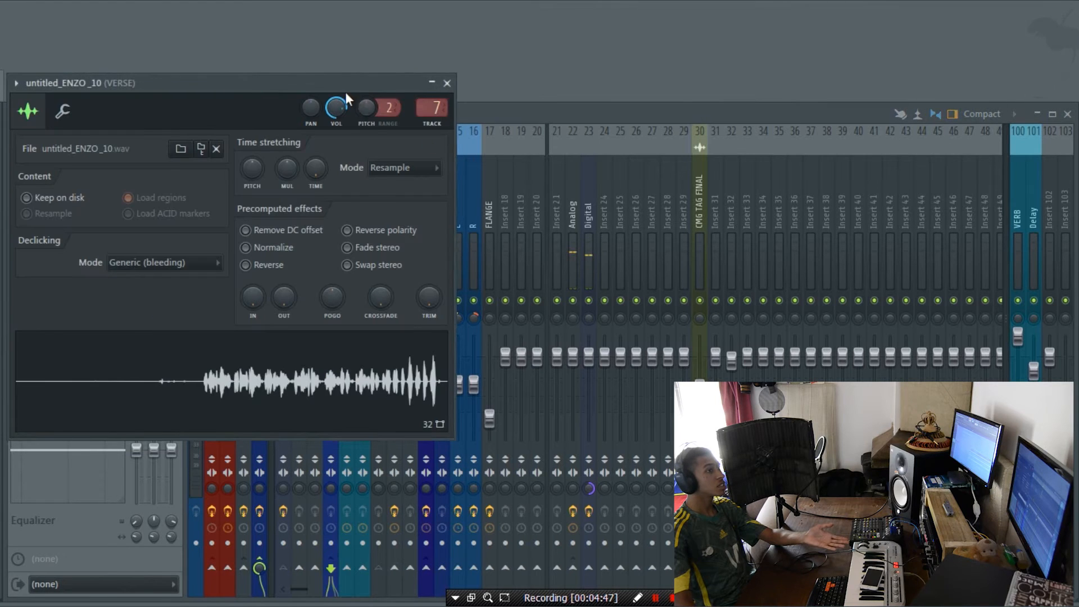
drag(322, 93, 142, 107)
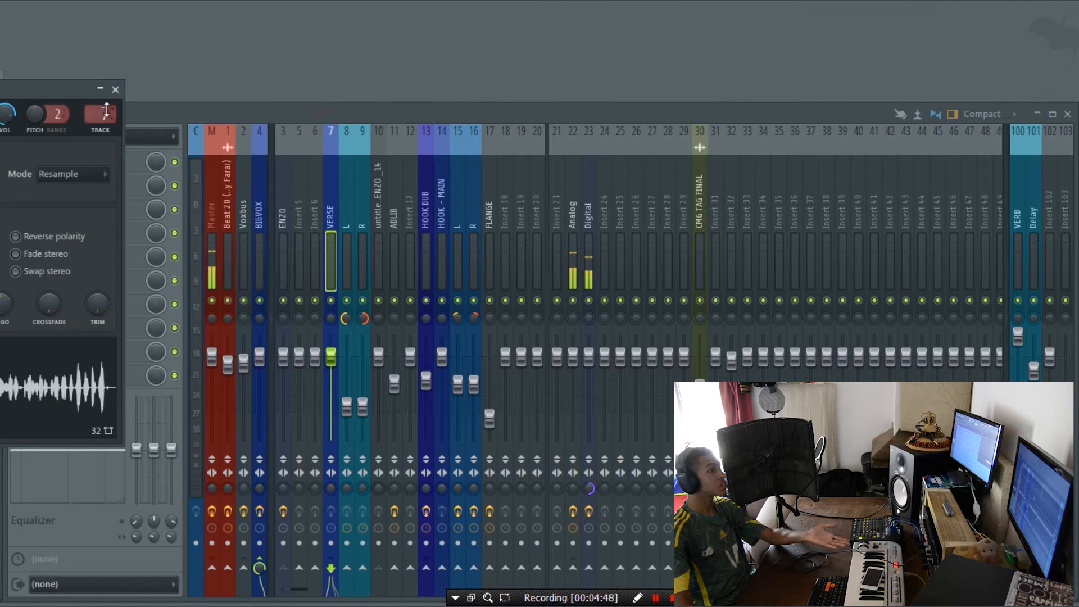
click(115, 89)
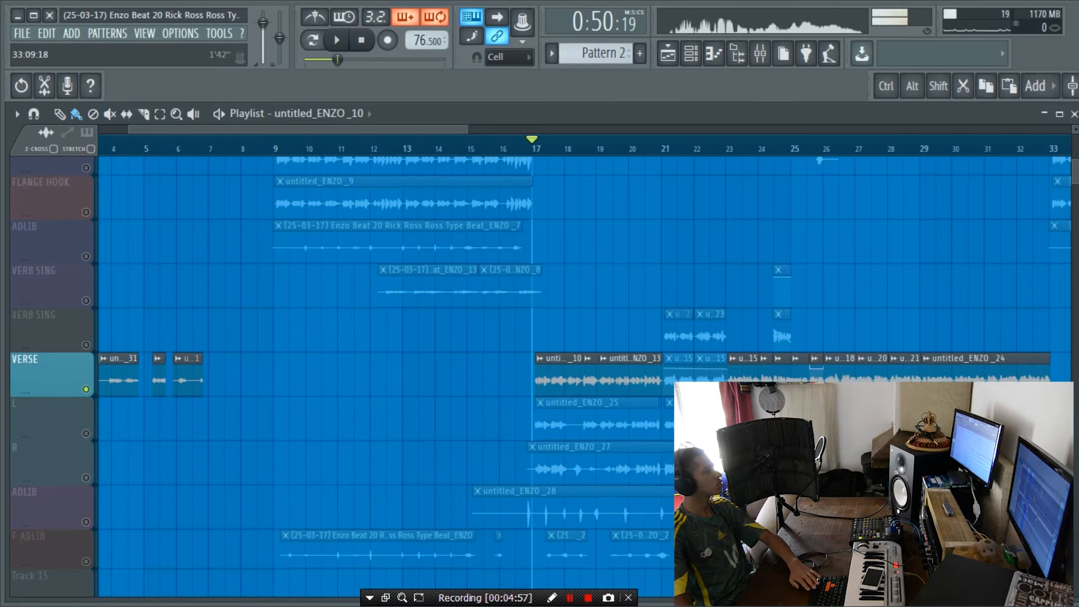
key(space)
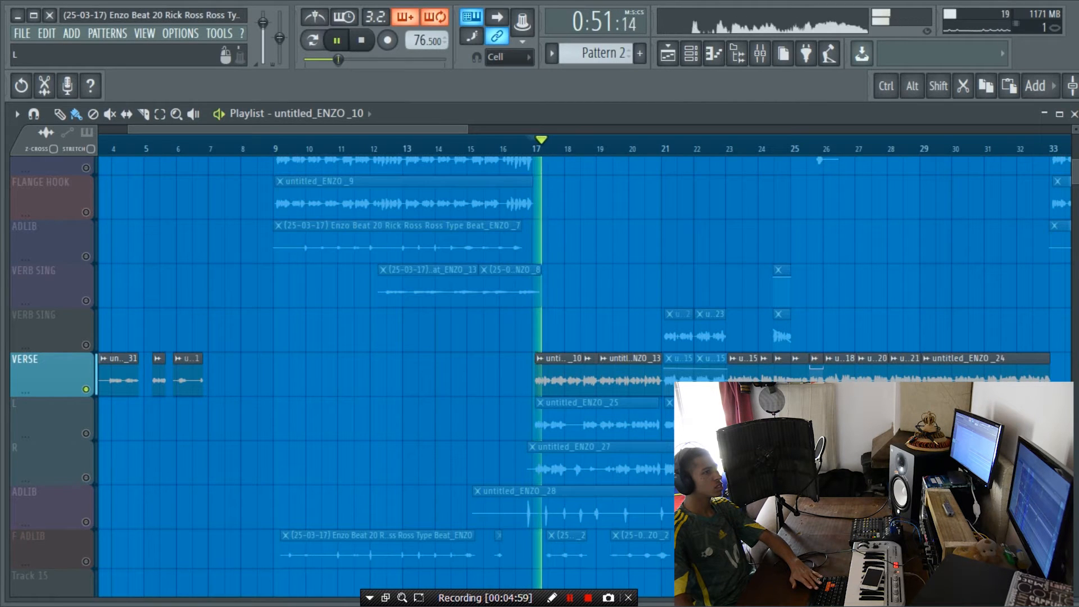
key(F9)
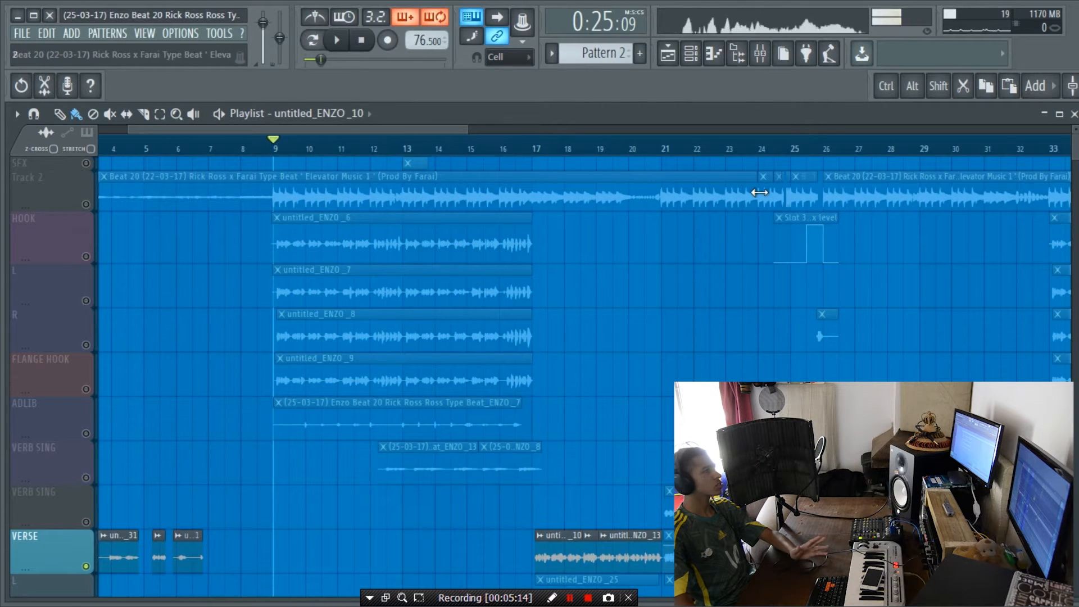
Step: Turn on the hook's L playlist track and route the vocal recording channel to the hook's L channel, insert 15
click(90, 299)
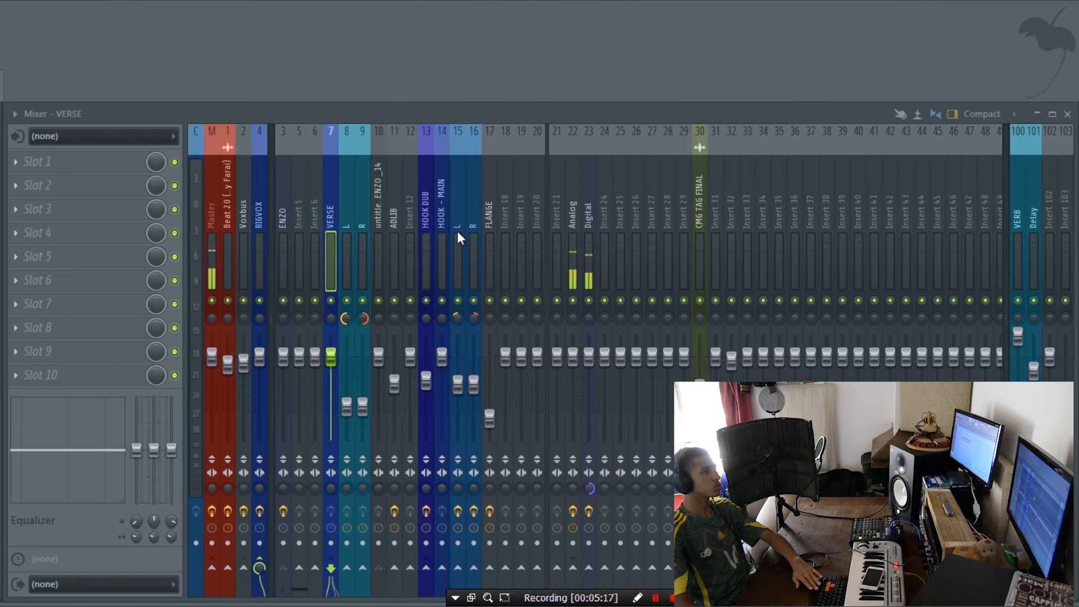
click(457, 235)
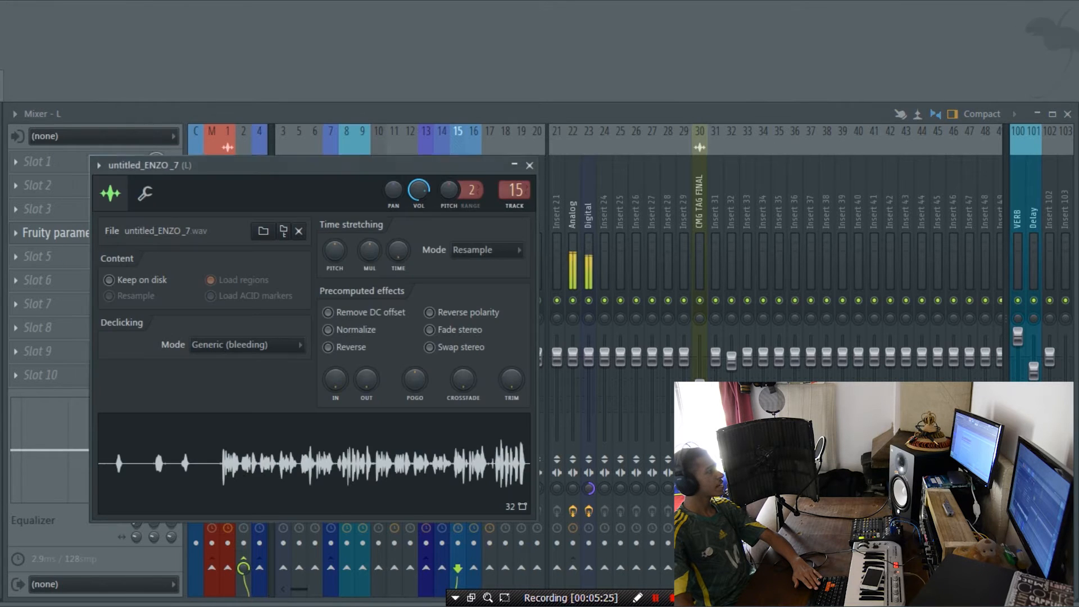
drag(359, 167, 0, 182)
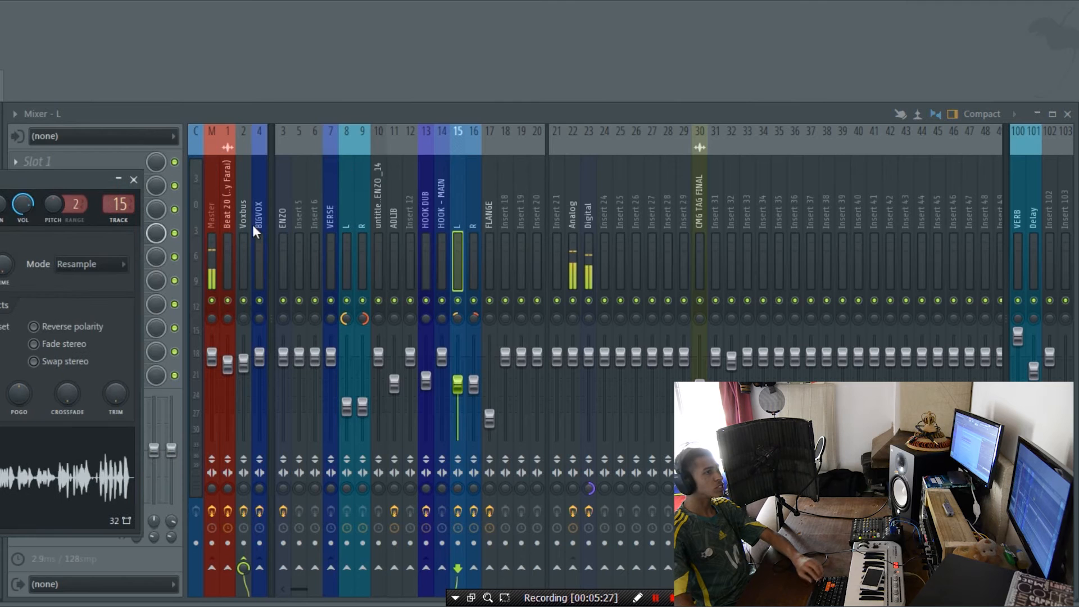
click(283, 243)
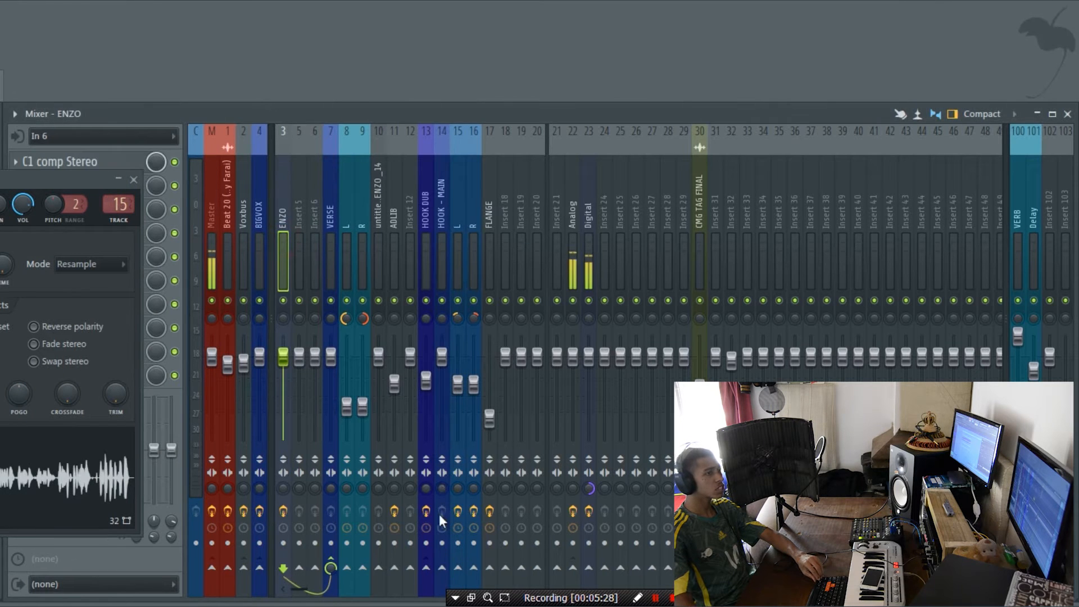
click(457, 570)
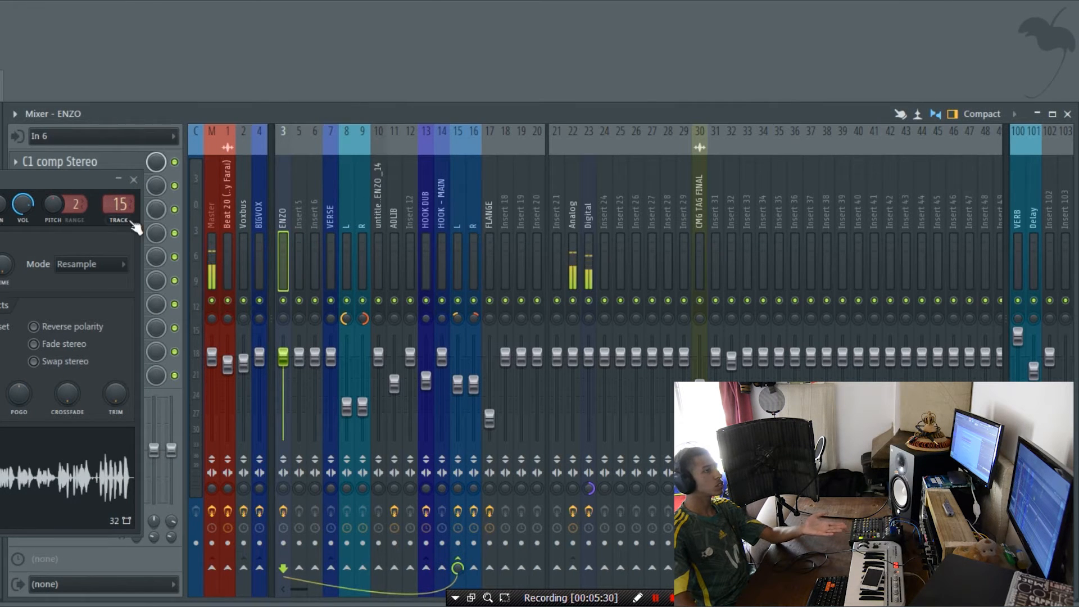
drag(62, 179, 0, 173)
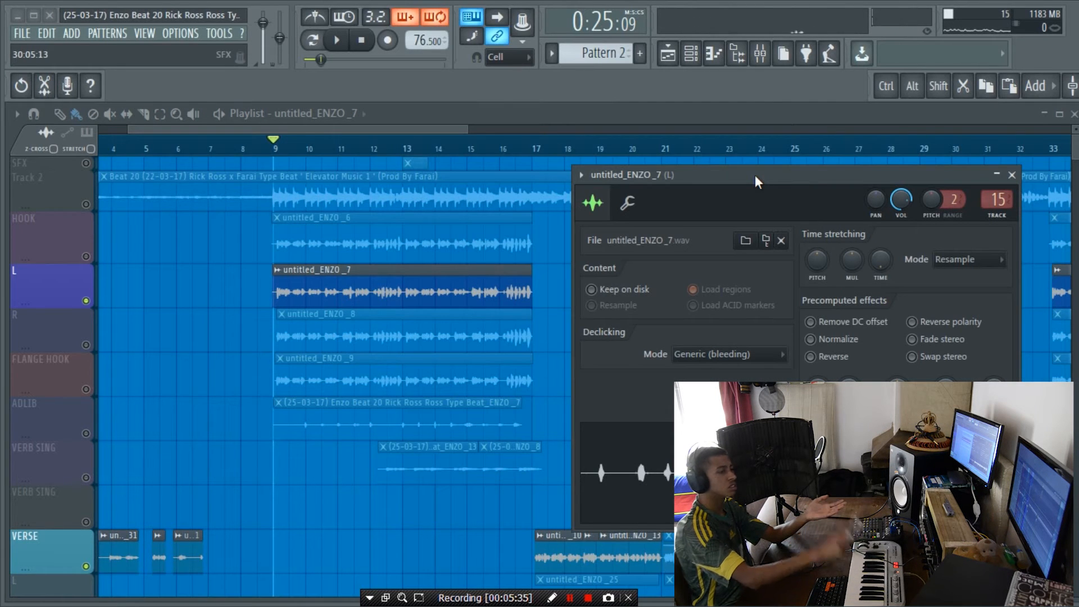
click(1012, 175)
Step: Turn on the hook's R playlist track, play the hook from bar 9 and examine the L and R mixer channels
ctrl+click(94, 343)
key(space)
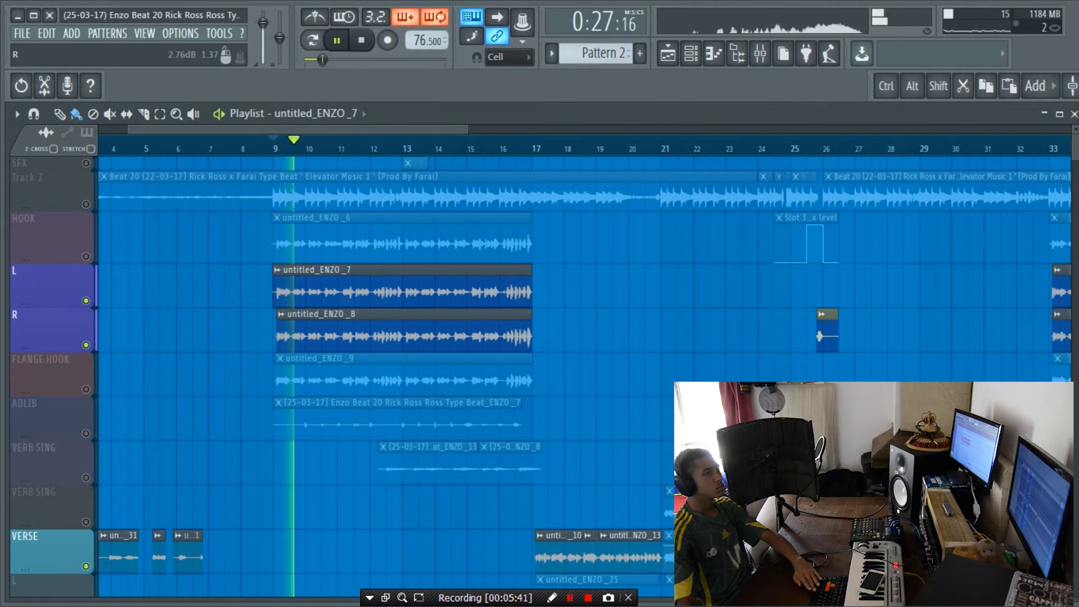
key(F9)
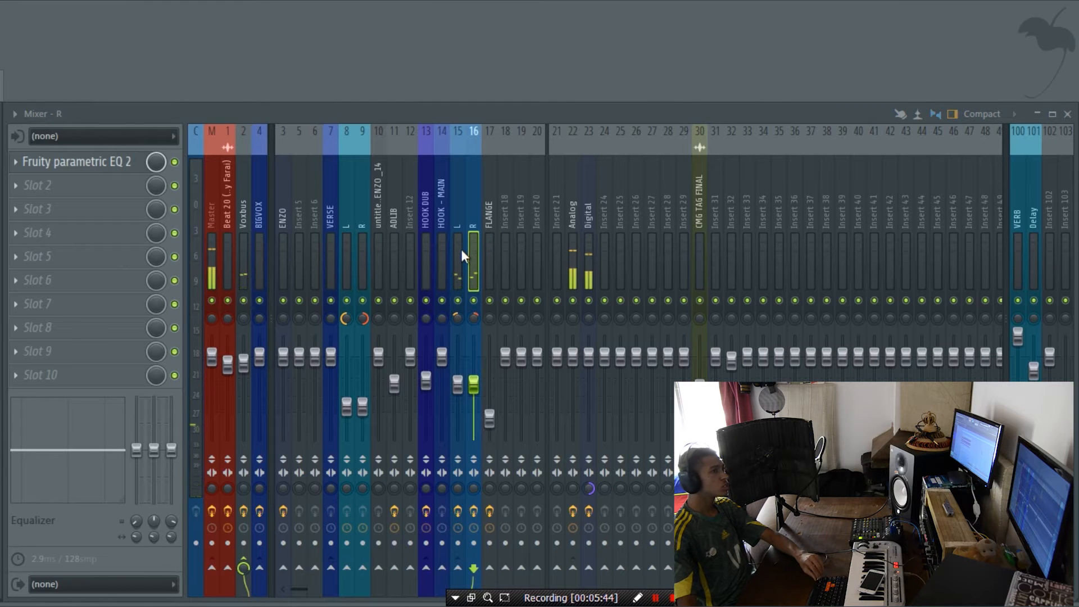
drag(349, 250, 366, 254)
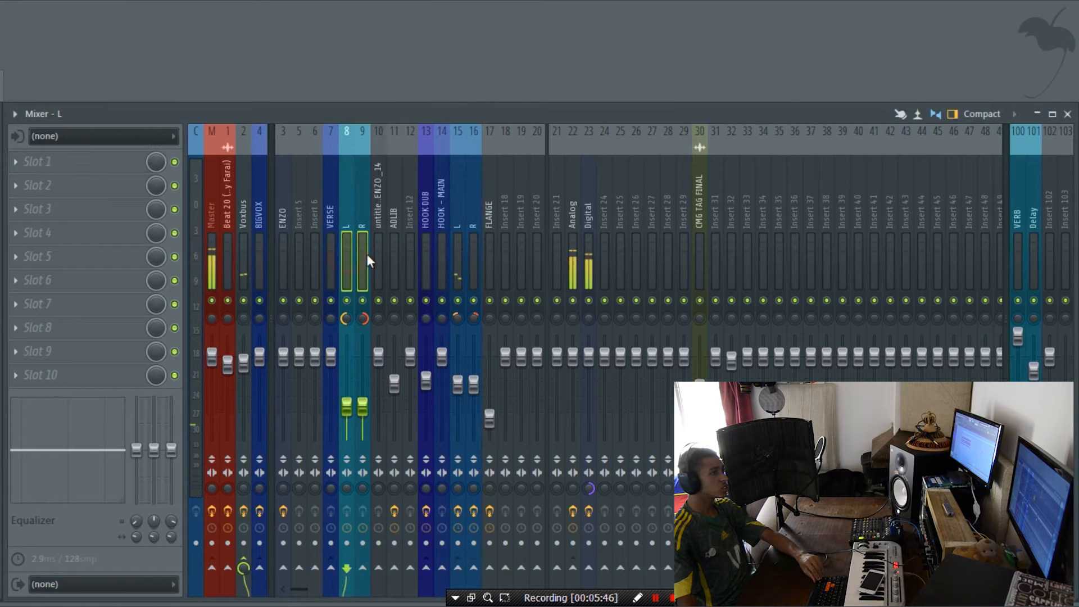
Step: Change the Voxbus mixer channel's color to yellow and select the Master channel
click(241, 252)
right_click(237, 234)
click(282, 163)
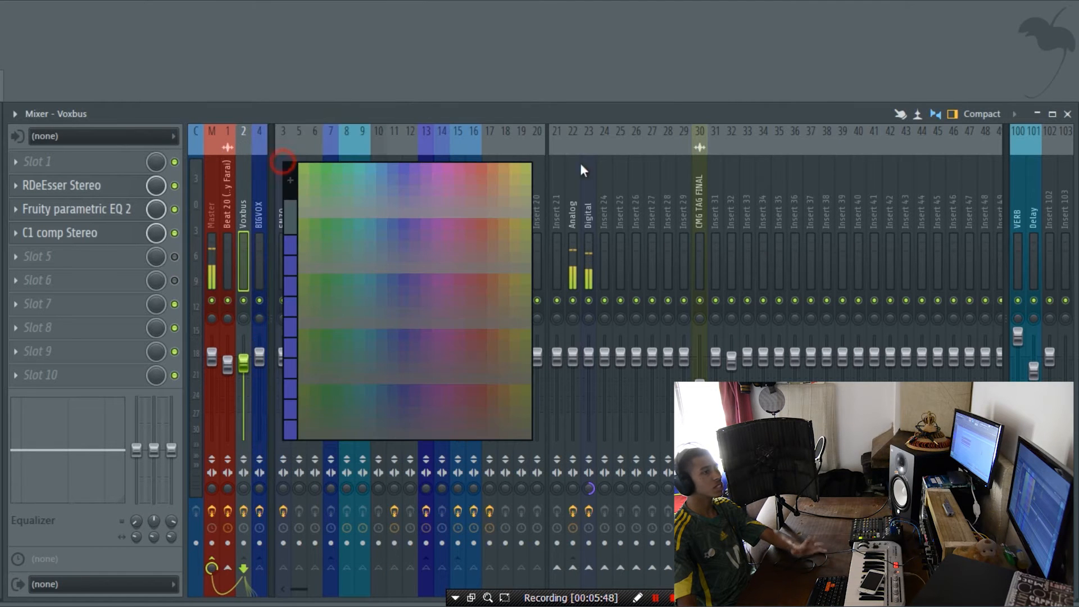
click(515, 167)
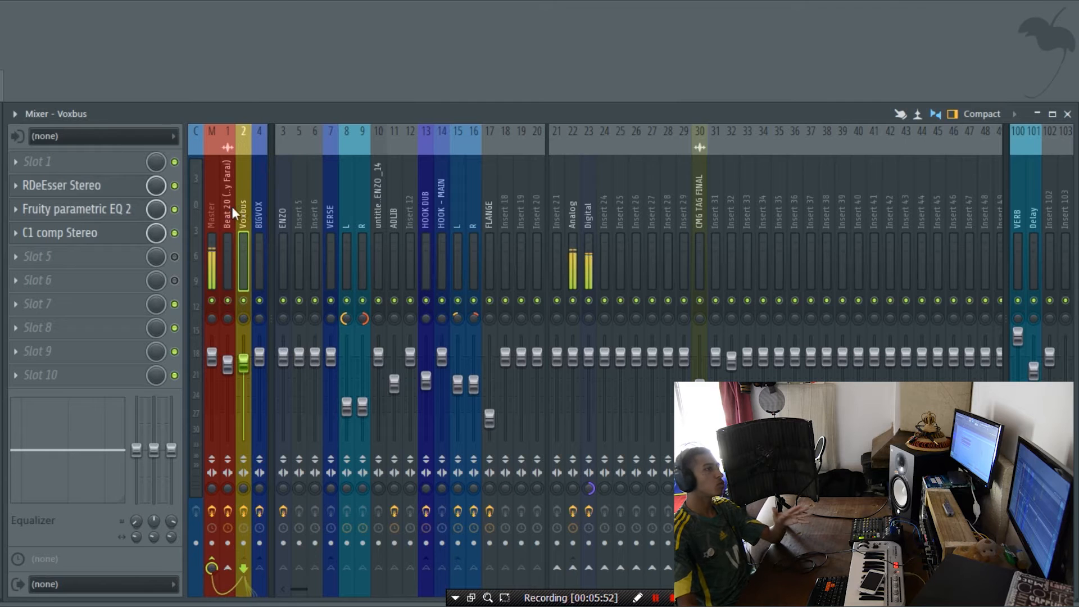
click(211, 215)
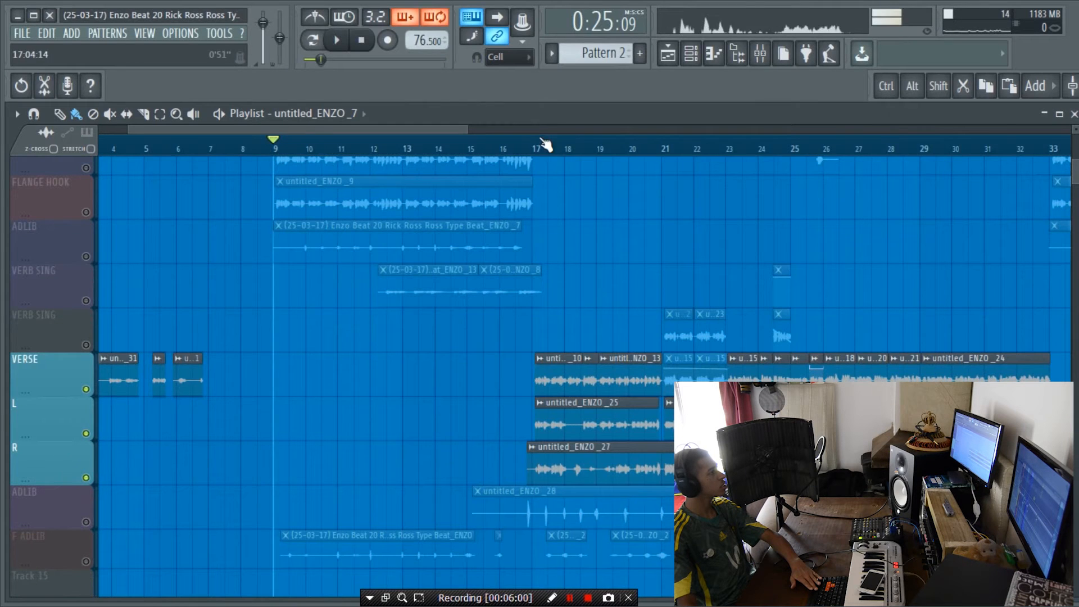
Step: Play the verse's L and R tracks from bar 17 and watch their levels in the mixer
click(534, 146)
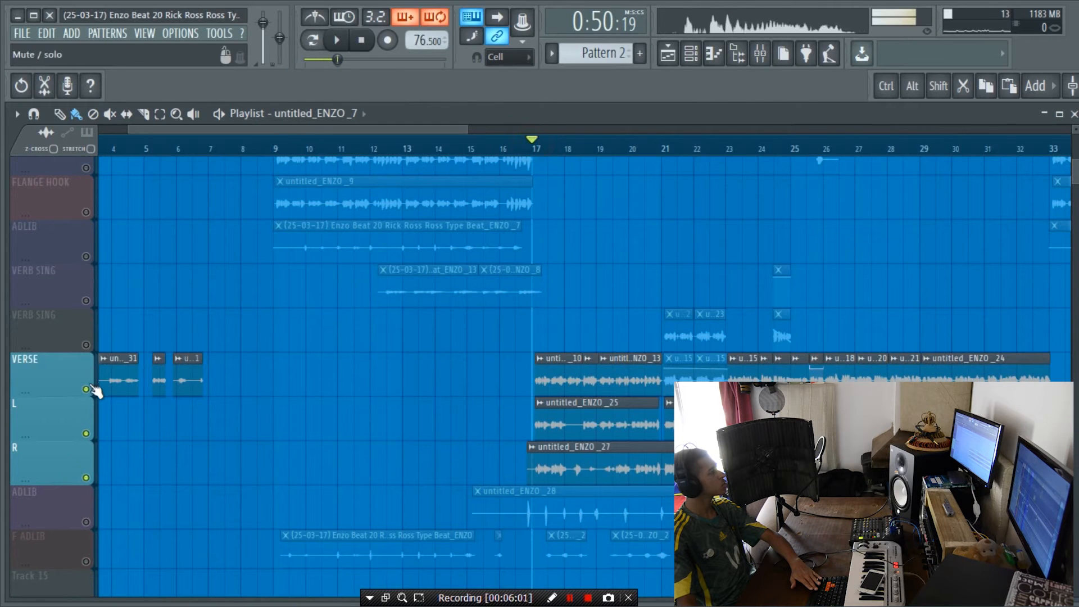
key(space)
key(F9)
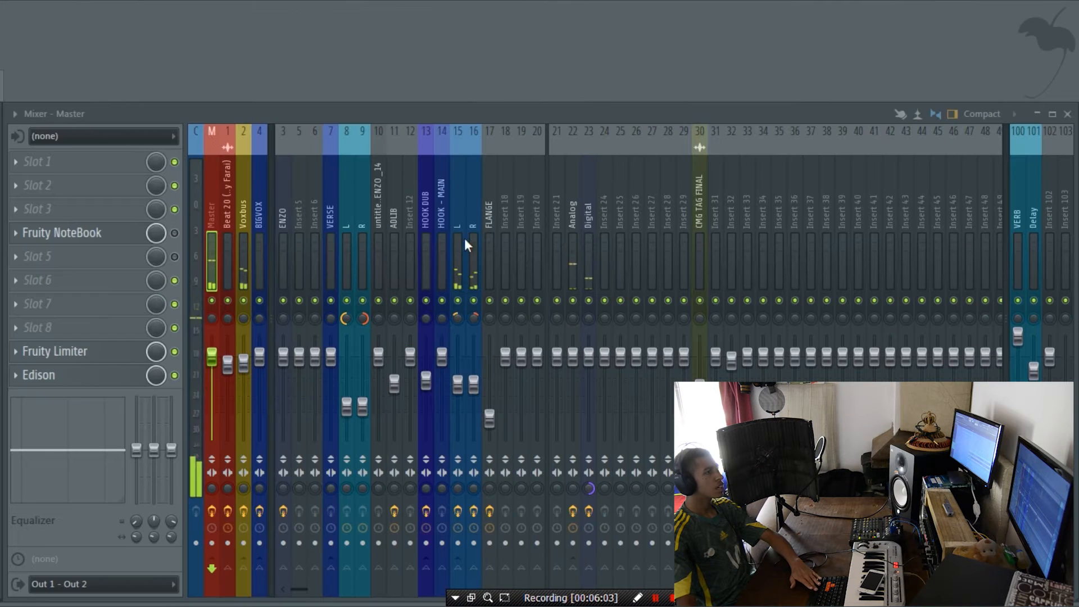
click(346, 244)
Step: Inspect the Fruity parametric EQ 2 curve on the hook's L channel, insert 15
click(457, 246)
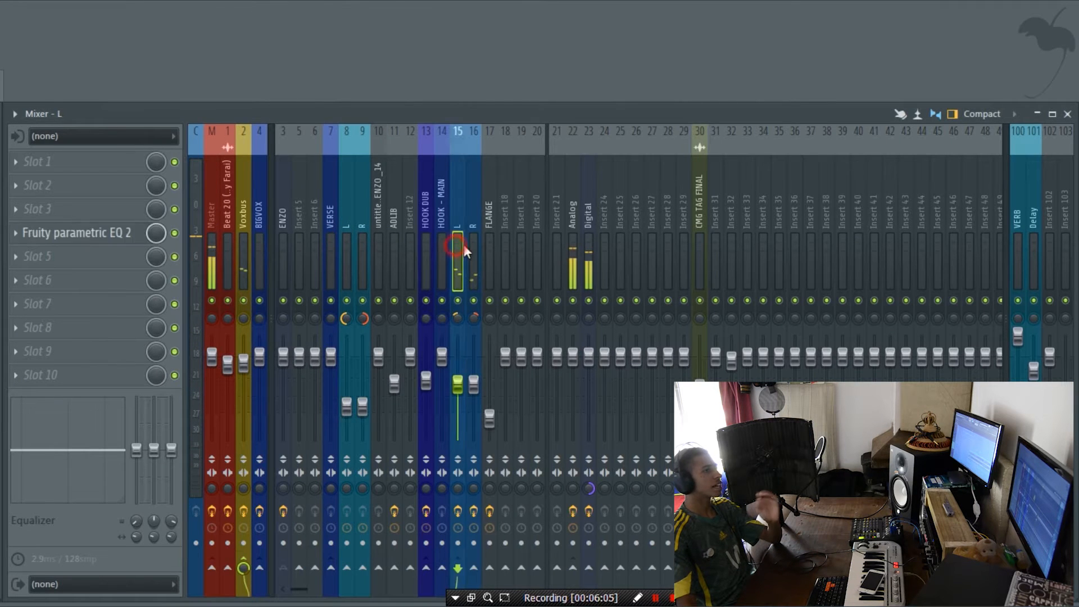
click(119, 242)
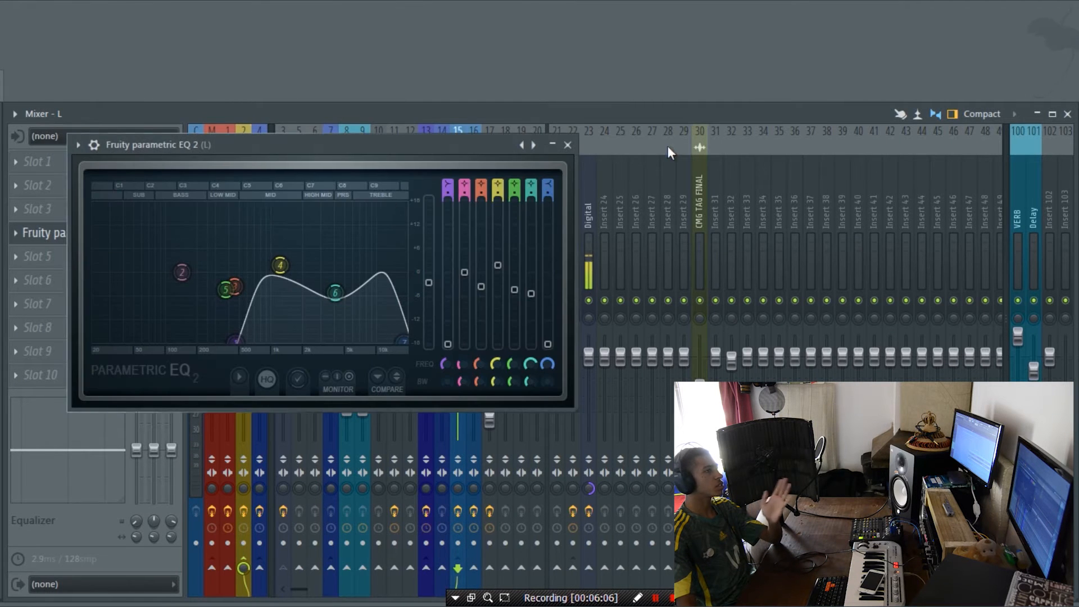
click(566, 145)
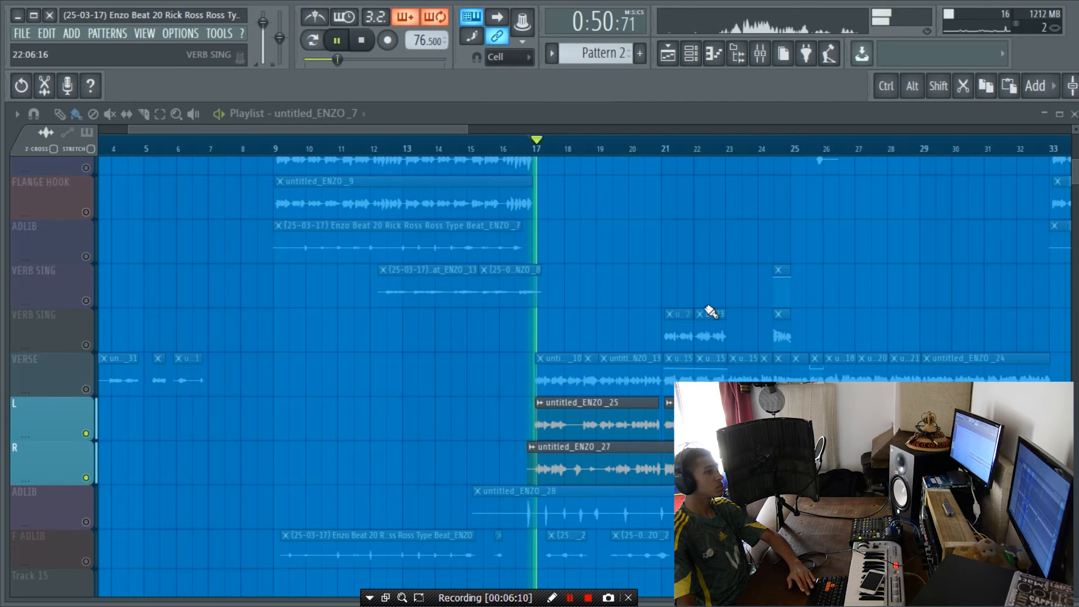
Step: Stop the verse playback, turn on the hook's L and R playlist tracks and play them from bar 9
scroll(378, 357, up, 3)
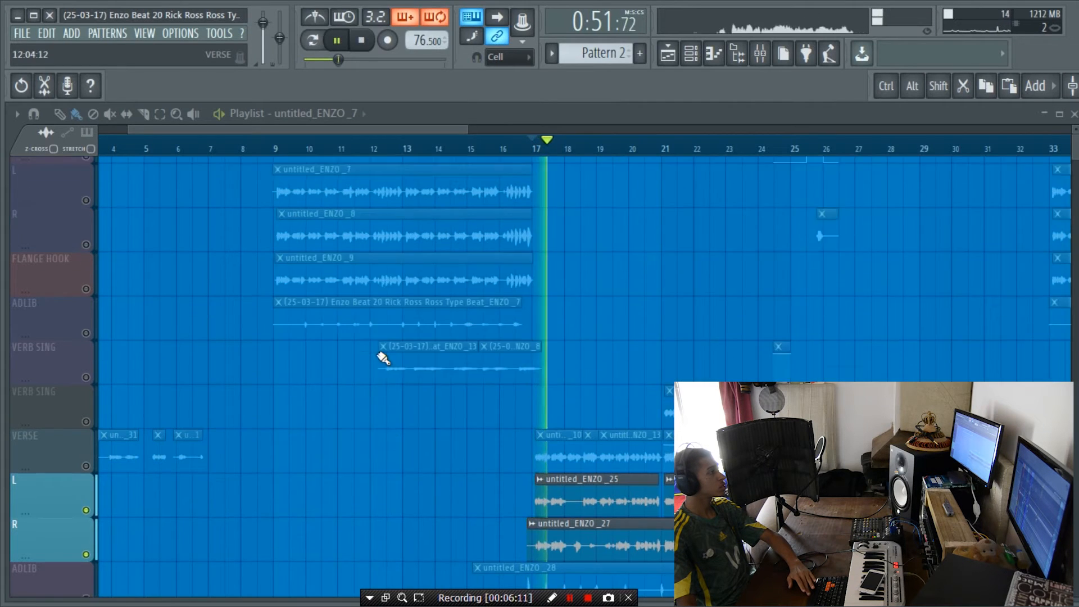
scroll(121, 301, up, 1)
key(space)
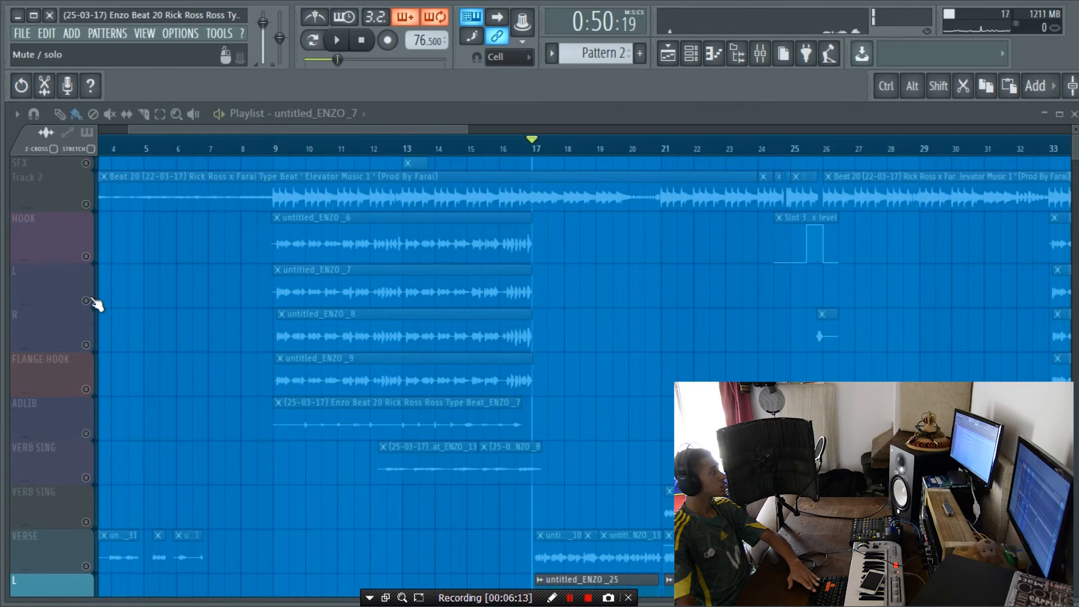
drag(92, 301, 92, 337)
click(280, 149)
key(space)
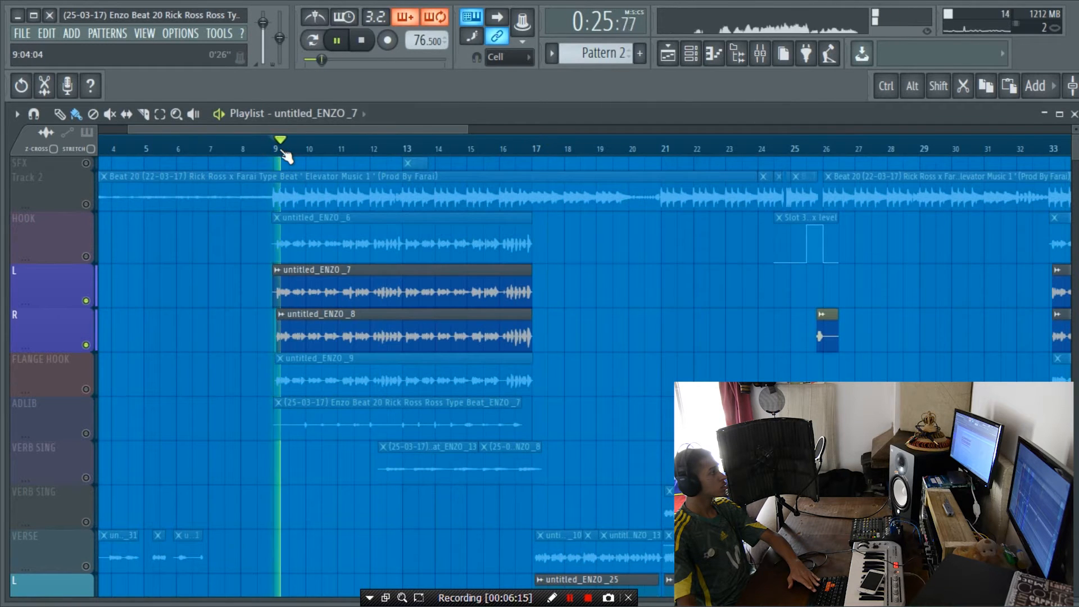
Step: Stop the hook playback, turn on the main verse playlist track and play it with its L and R from bar 17
key(space)
scroll(499, 385, down, 2)
scroll(499, 385, down, 3)
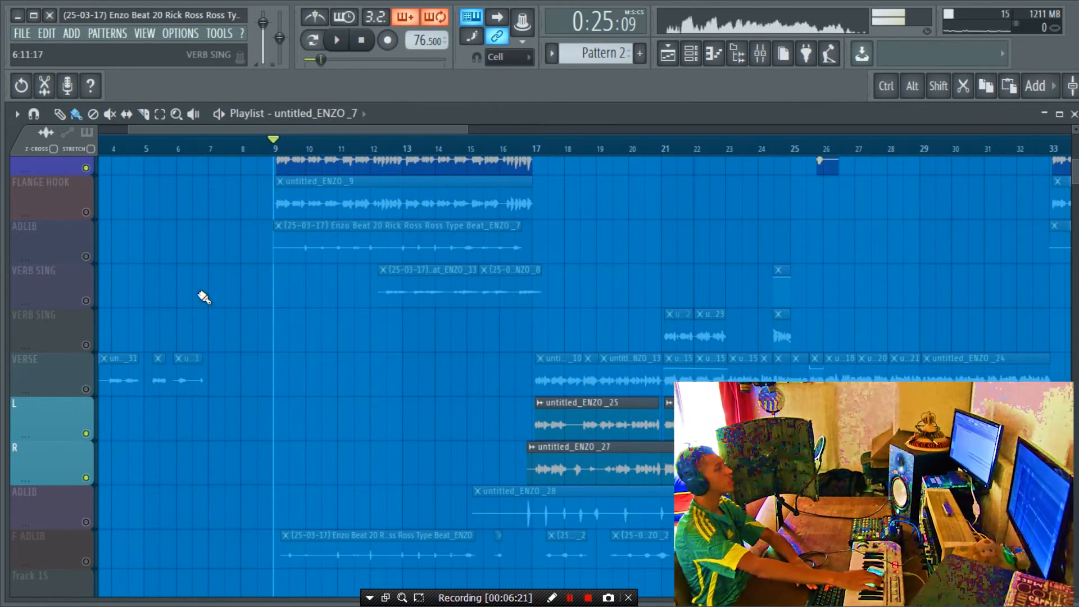
click(86, 389)
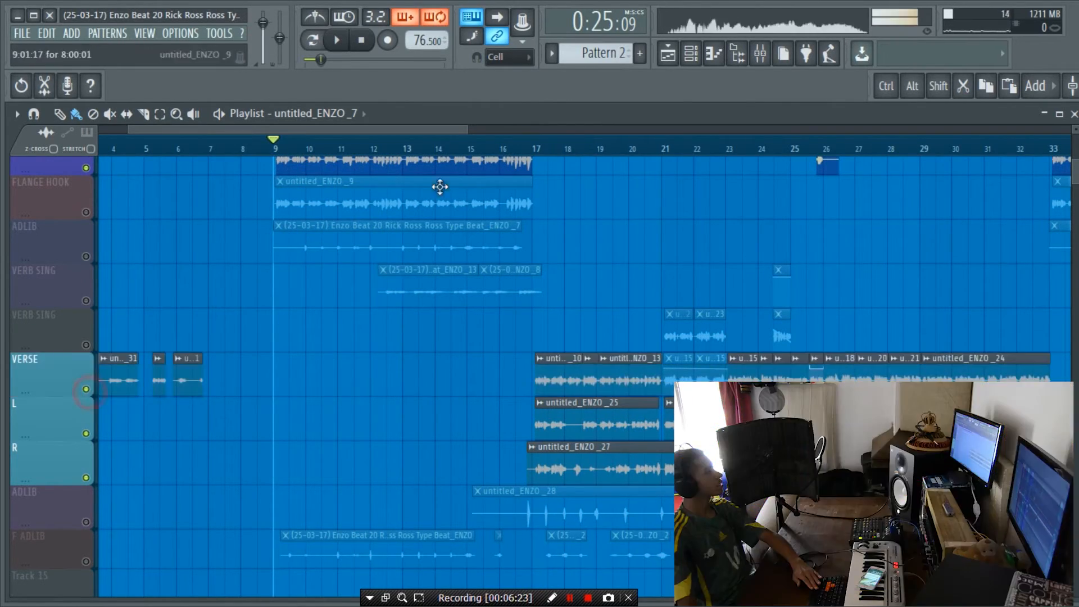
click(540, 150)
key(space)
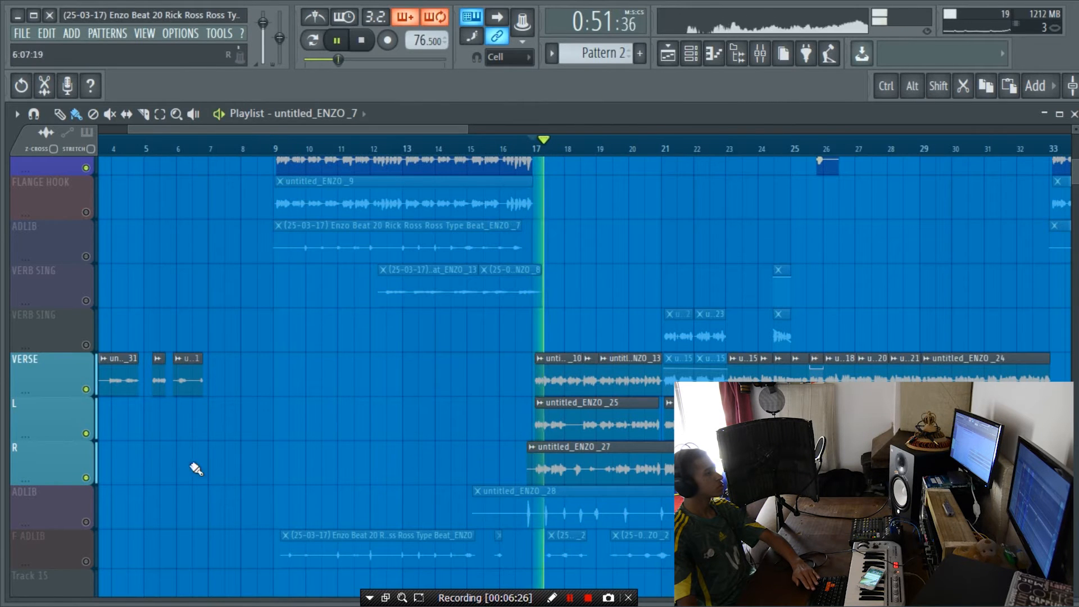
Step: Compare the main verse without and with its L and R tracks by toggling both off and back on, and stop playback
click(86, 478)
click(86, 433)
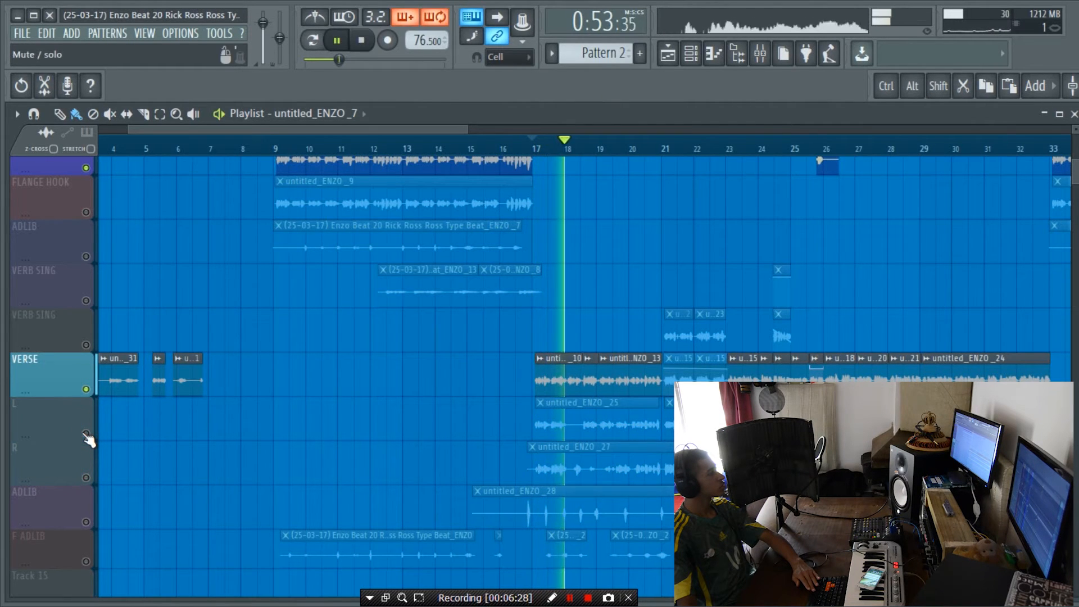
click(86, 433)
click(86, 478)
key(space)
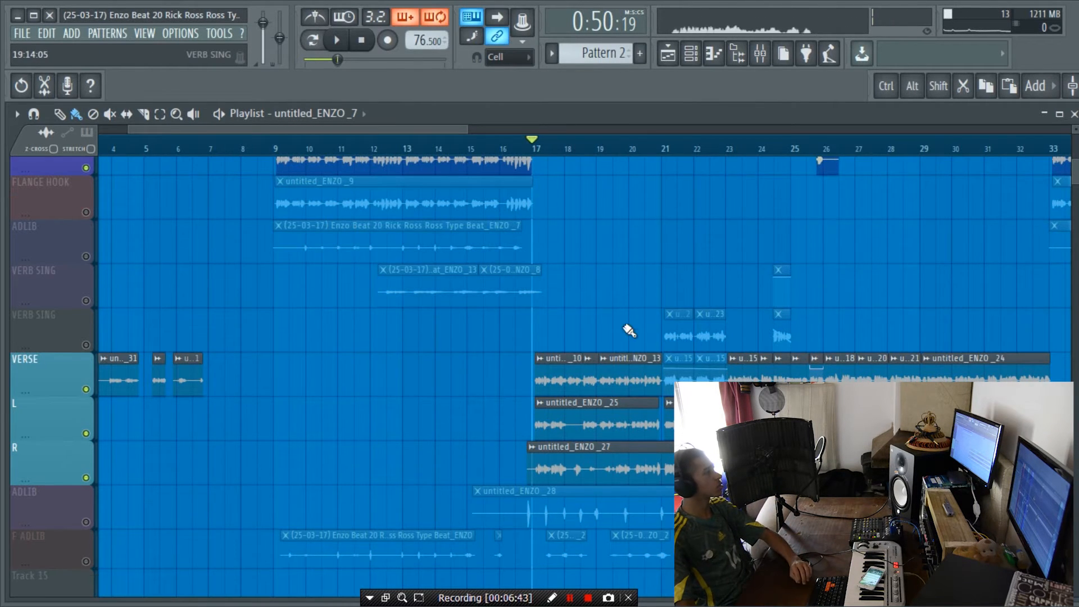
Step: Switch off the hook's L and R tracks, turn on FLANGE HOOK and set playback to bar 9
scroll(629, 331, up, 4)
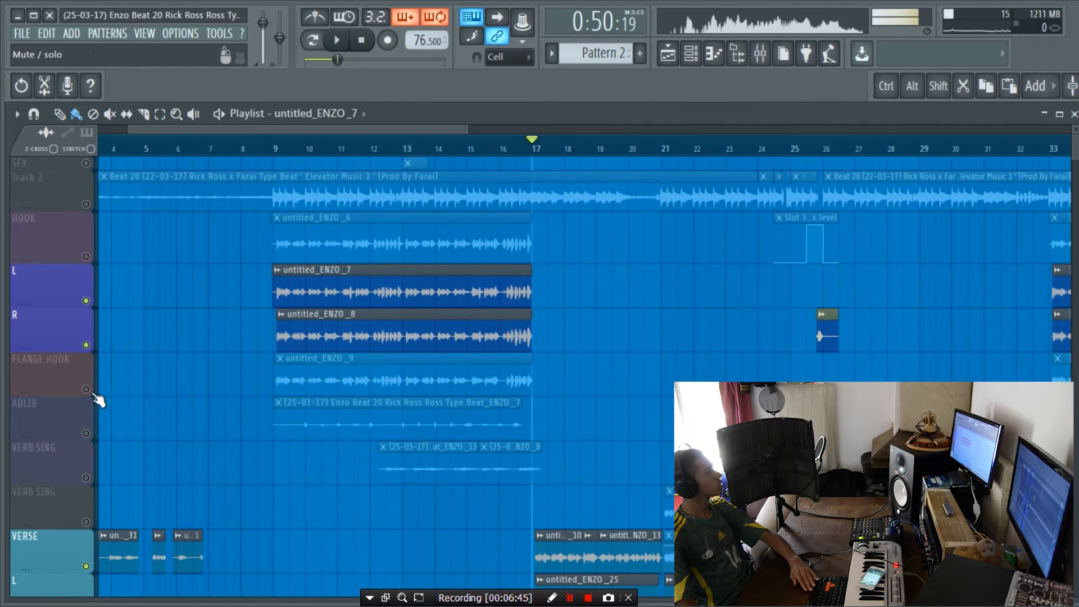
ctrl+click(94, 395)
ctrl+click(87, 318)
ctrl+click(87, 301)
click(278, 147)
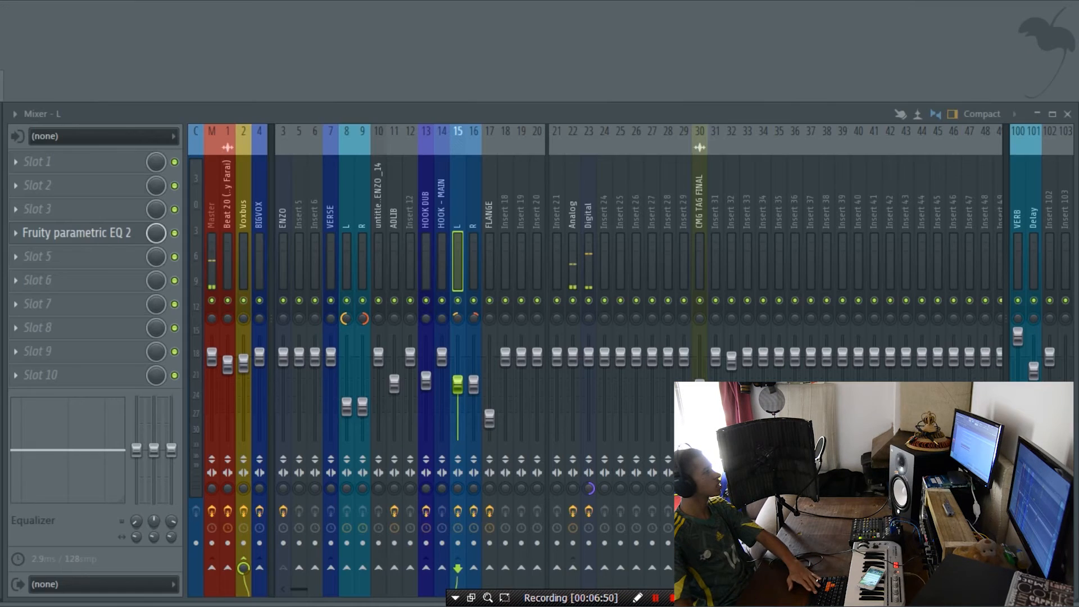
Step: Inspect the Doubler2 Stereo settings on the FLANGE mixer channel and close the plugin
click(488, 248)
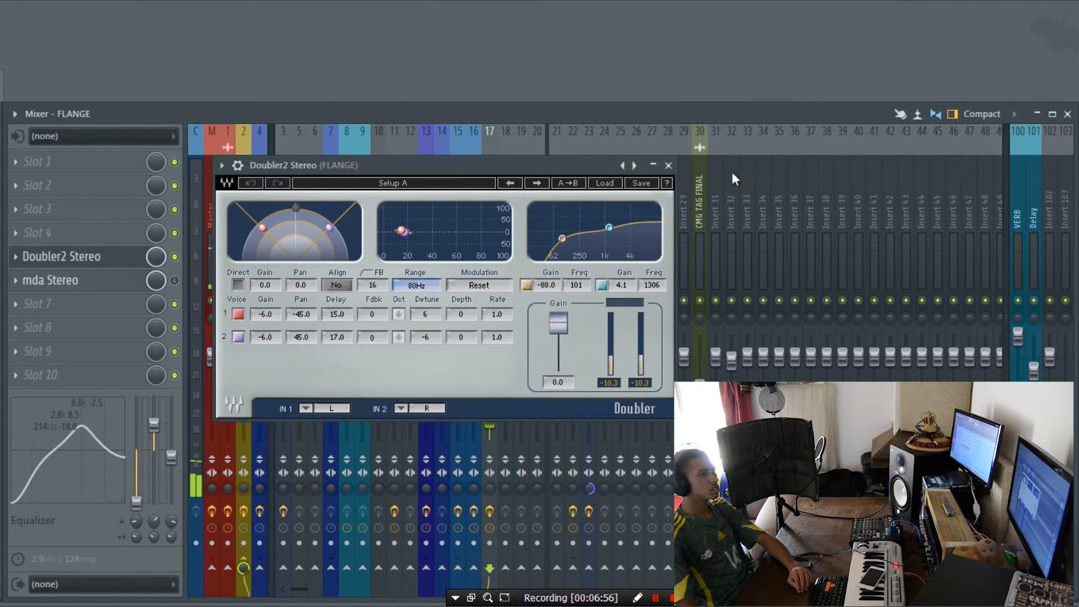
click(668, 165)
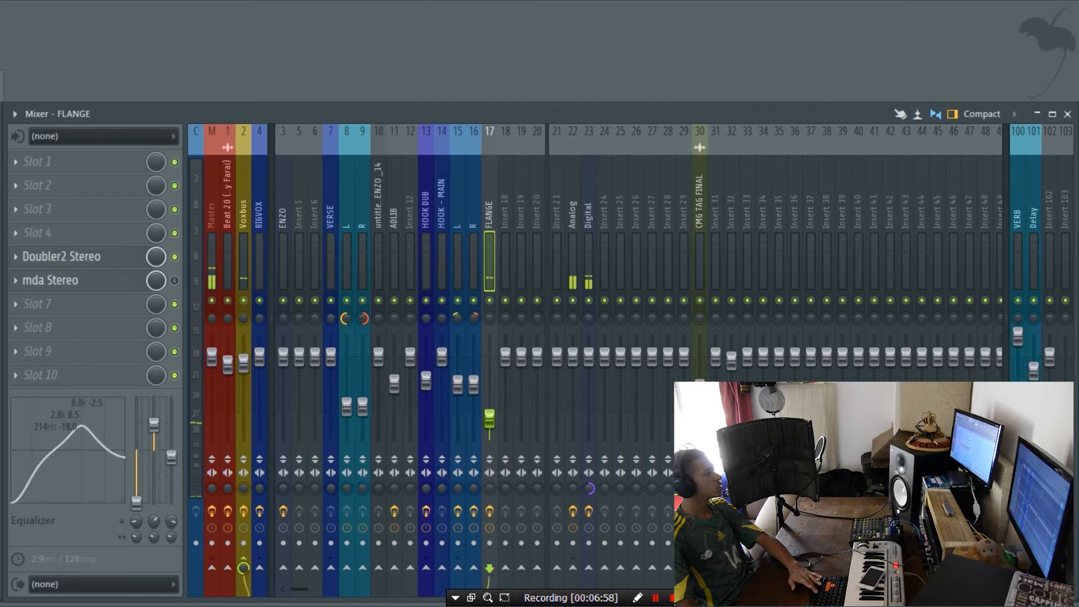
Step: Turn off FLANGE HOOK, leave the hook's ADLIB track on and audition it from bar 10
click(87, 388)
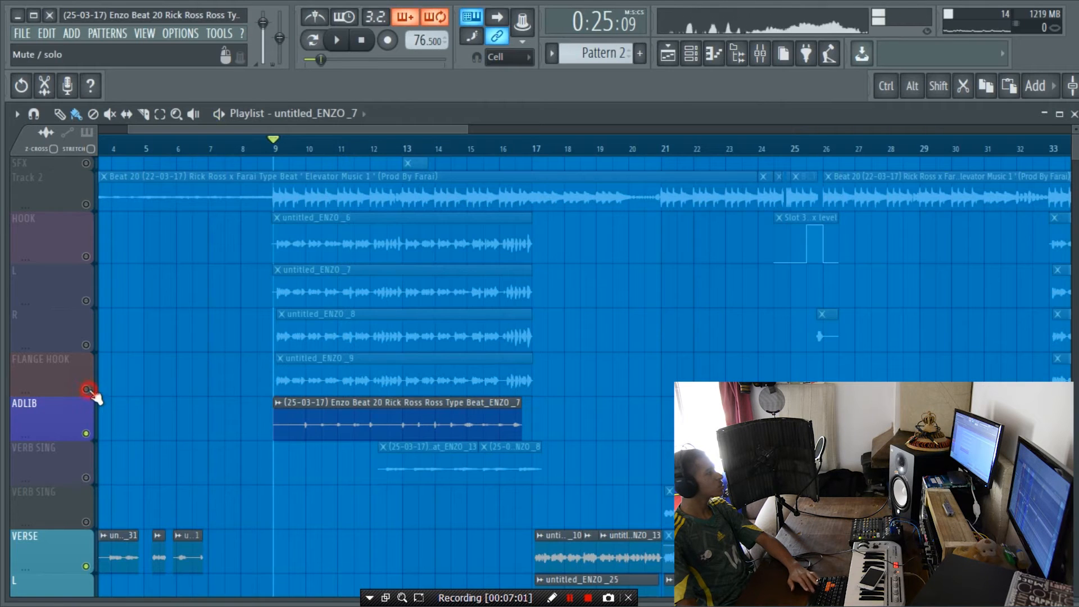
click(314, 149)
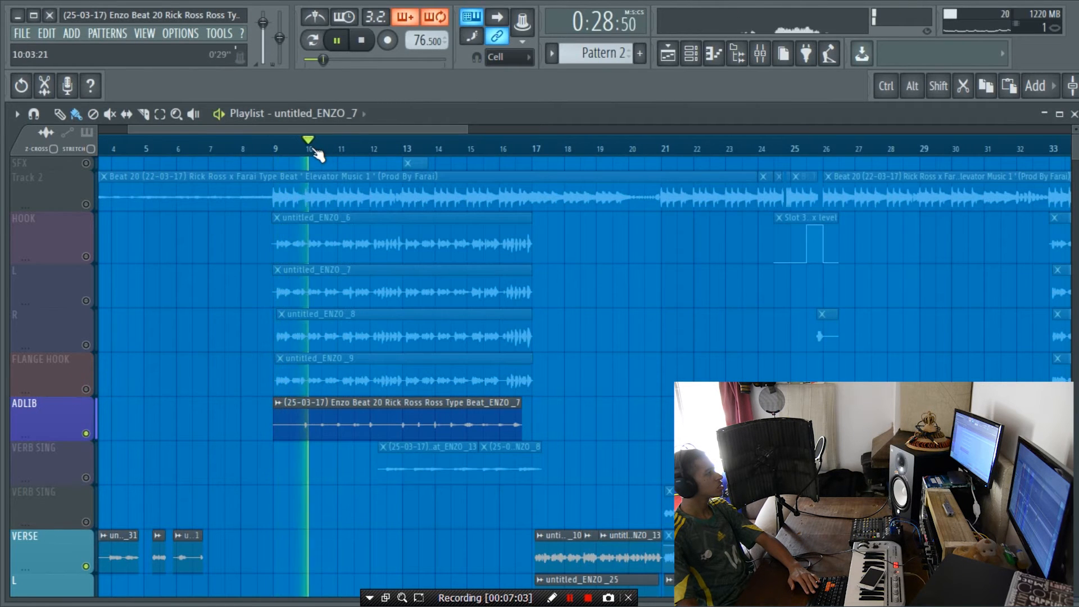
key(space)
Step: Increase the height of the hook's ADLIB track in the playlist
key(Page_Up)
key(Page_Up)
key(Page_Up)
drag(48, 439, 38, 485)
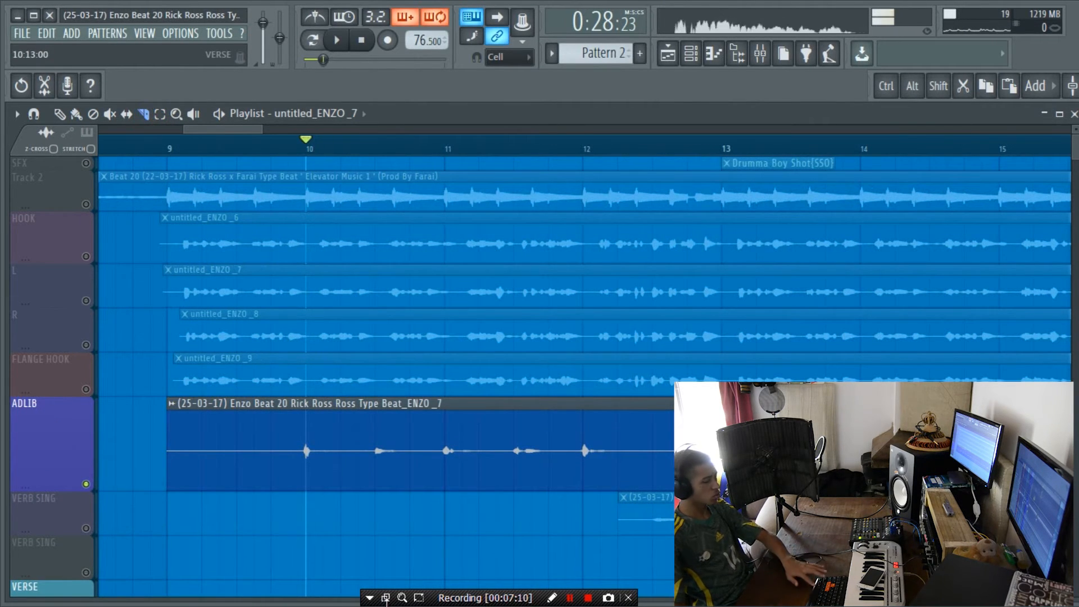
Step: Slice the ADLIB clip before and after each of the first three adlibs and just ahead of the fourth, between bars 9 and 12
key(alt+shift)
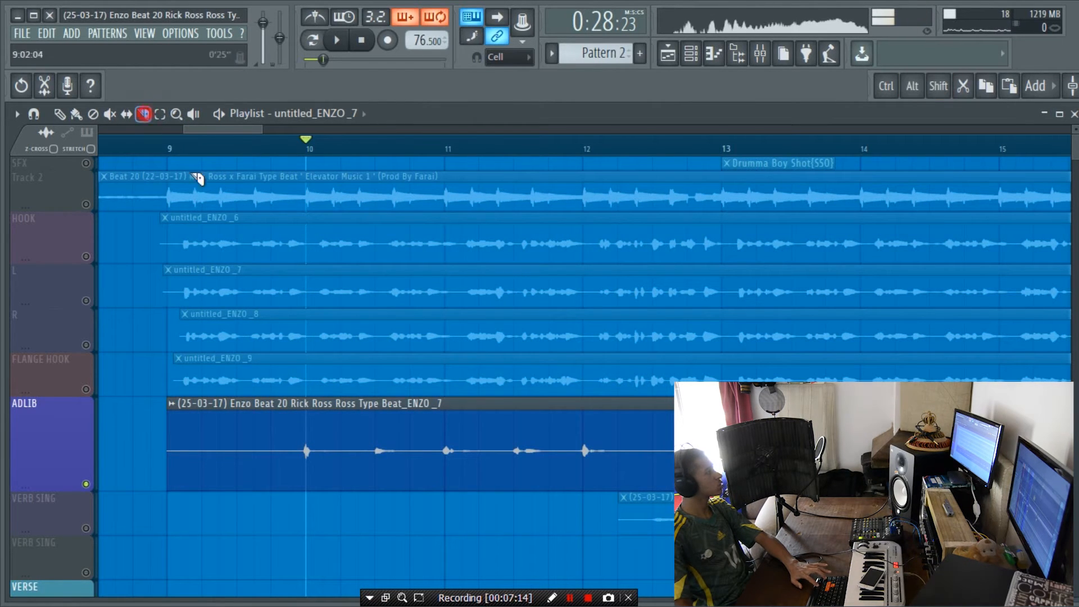
key(alt+shift)
click(293, 442)
click(324, 448)
click(374, 448)
click(391, 453)
click(436, 453)
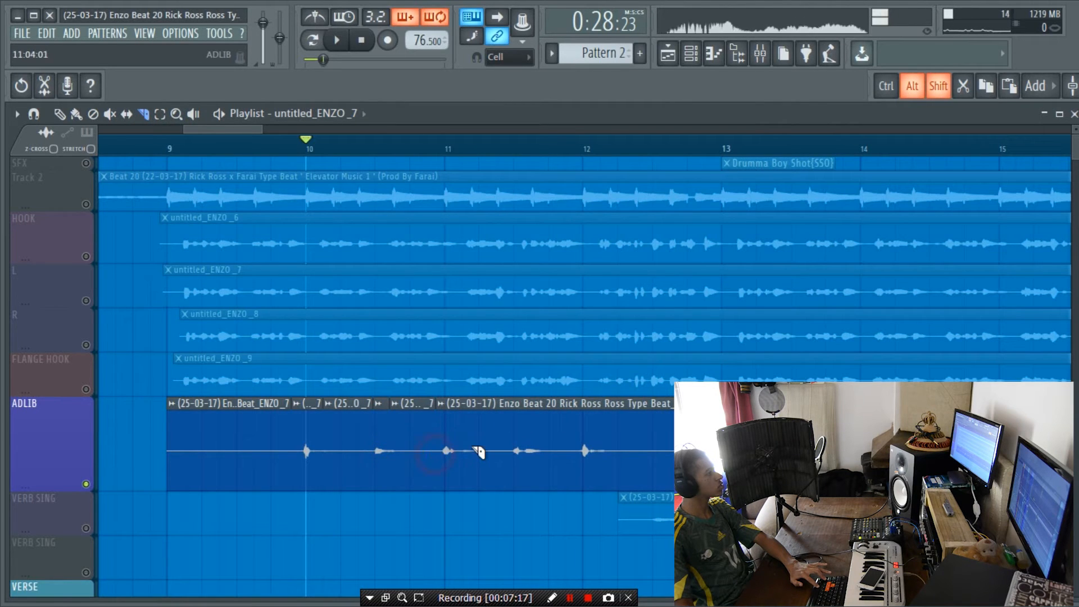
click(463, 459)
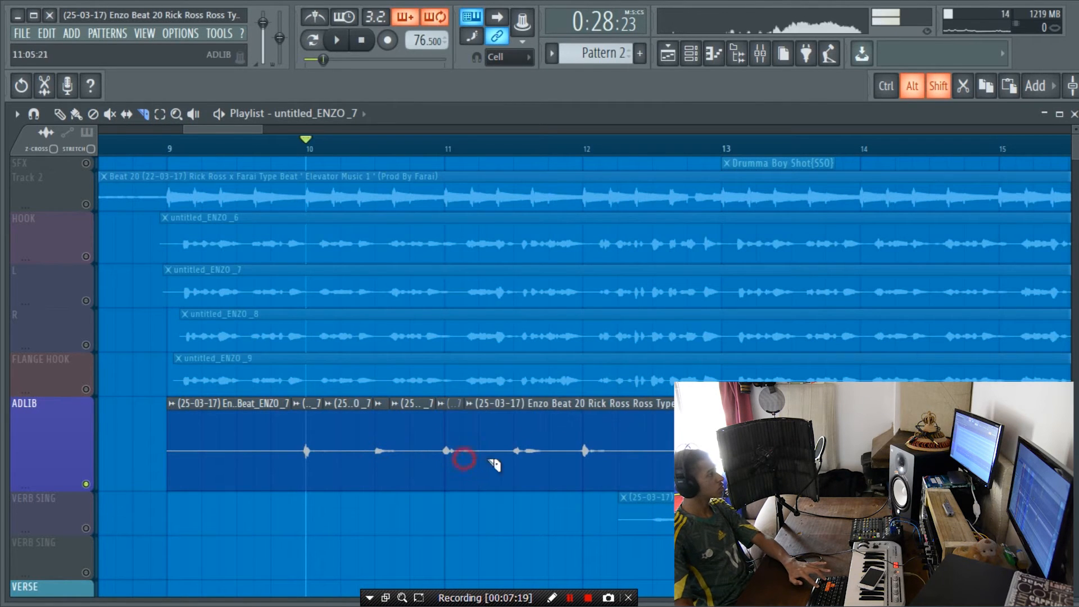
click(505, 461)
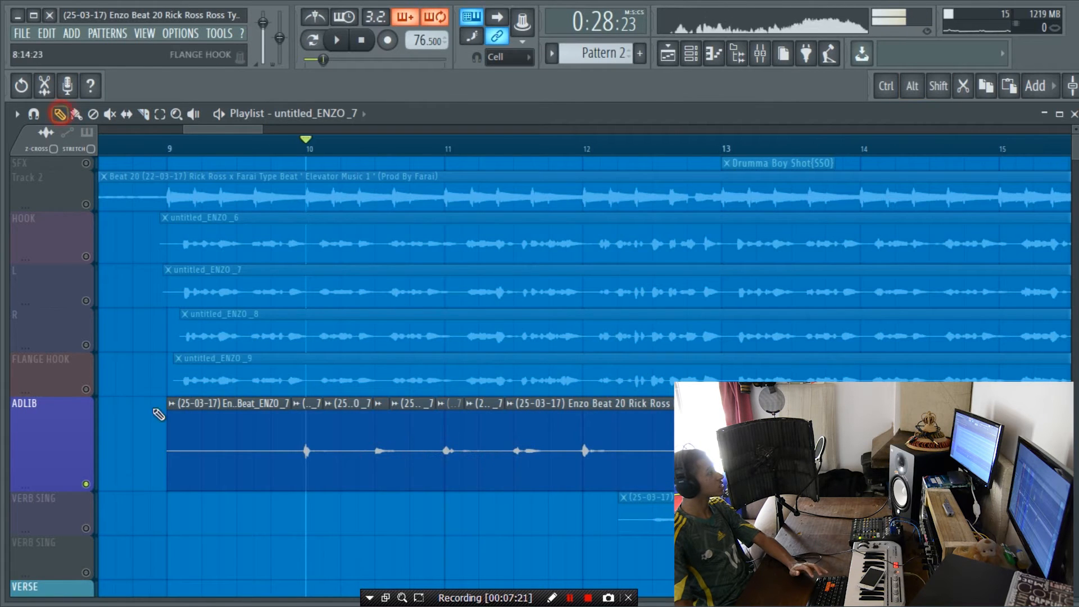
Step: Delete the silent slices before and between the first adlibs on the ADLIB track
right_click(212, 457)
right_click(337, 438)
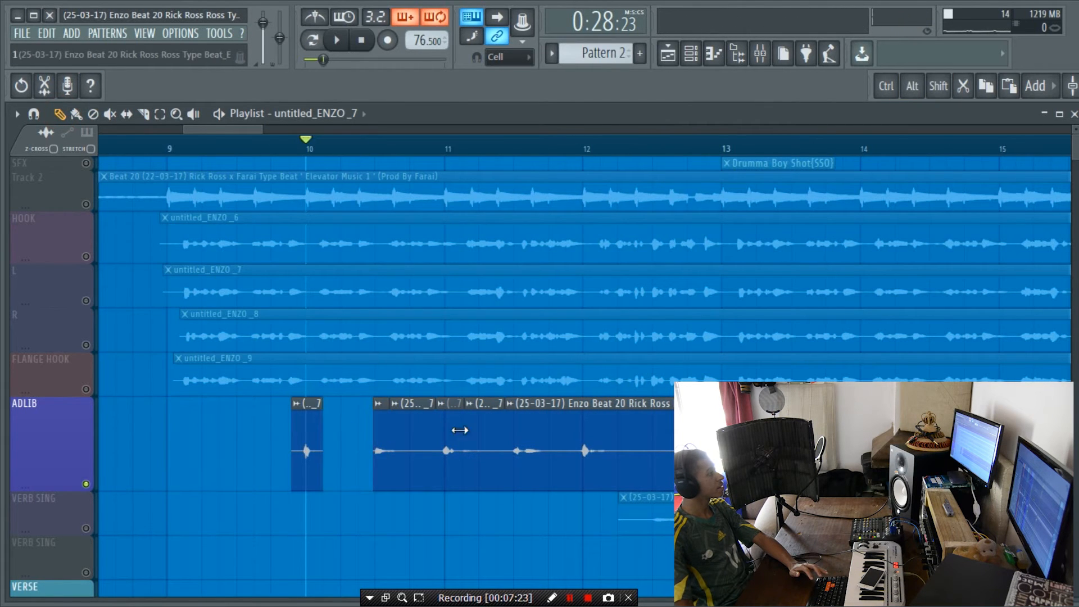
right_click(416, 437)
right_click(492, 433)
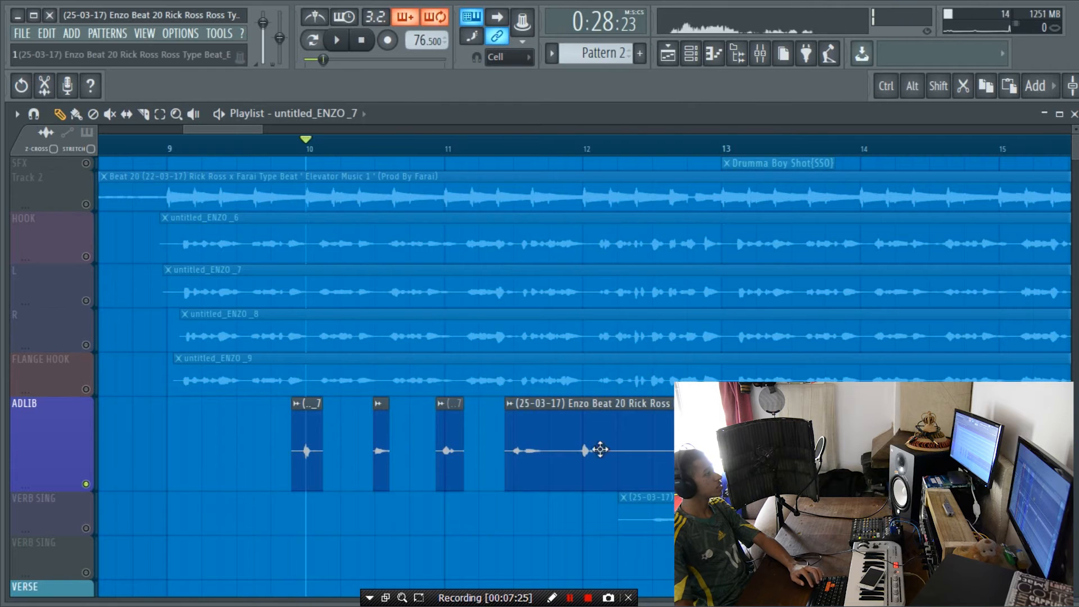
double_click(574, 451)
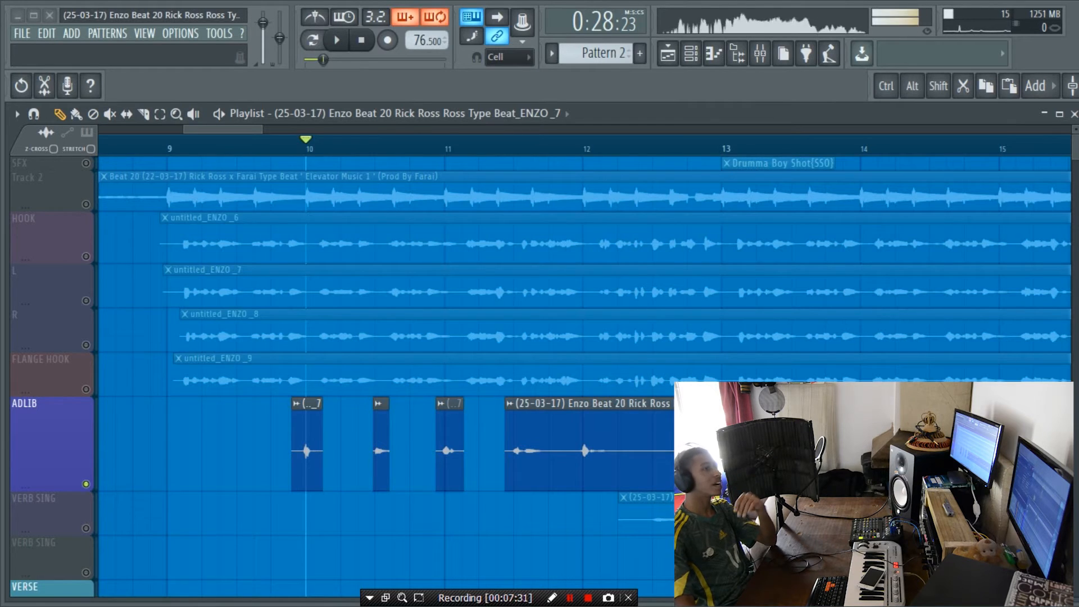
Step: Play the cut adlibs from just before bar 10 to check the edit
scroll(457, 153, down, 2)
scroll(456, 153, down, 4)
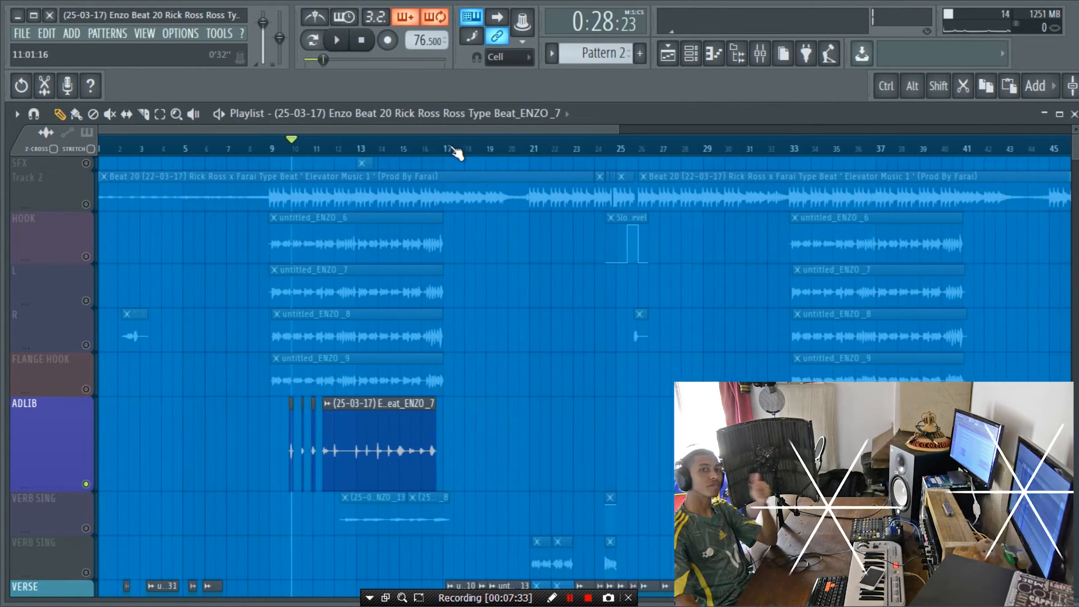
scroll(416, 137, up, 5)
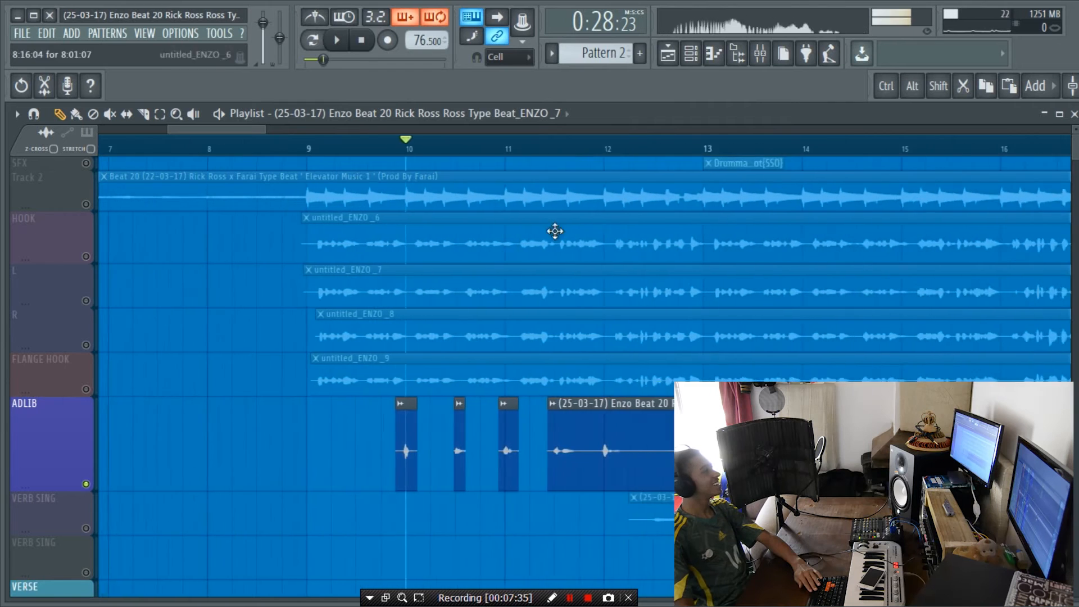
key(space)
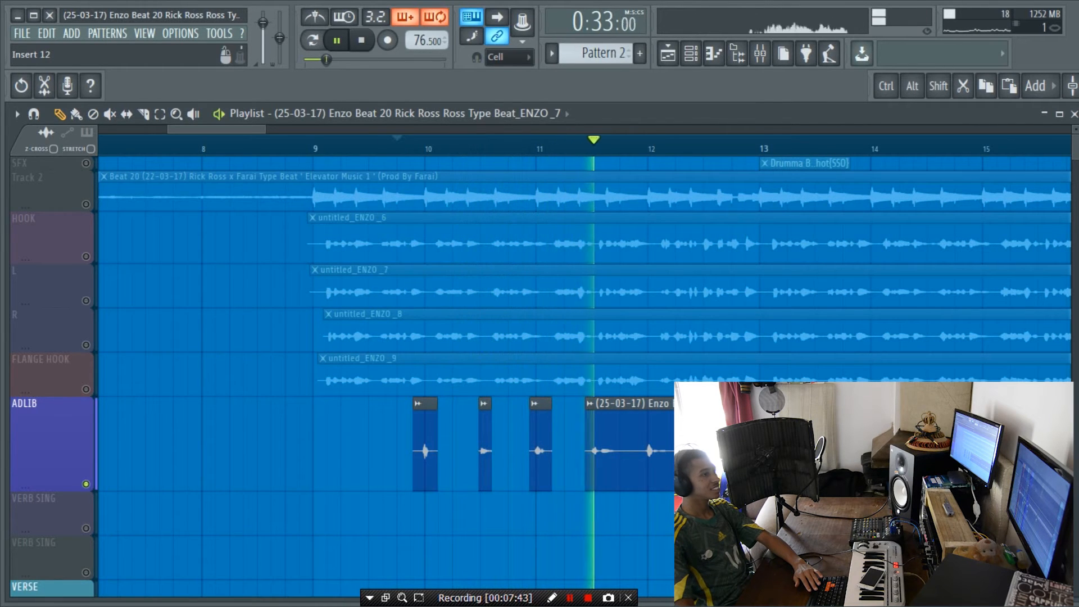
key(space)
Step: Inspect the C1 comp Stereo settings on the ADLIB mixer channel and close the plugin
key(F9)
click(115, 257)
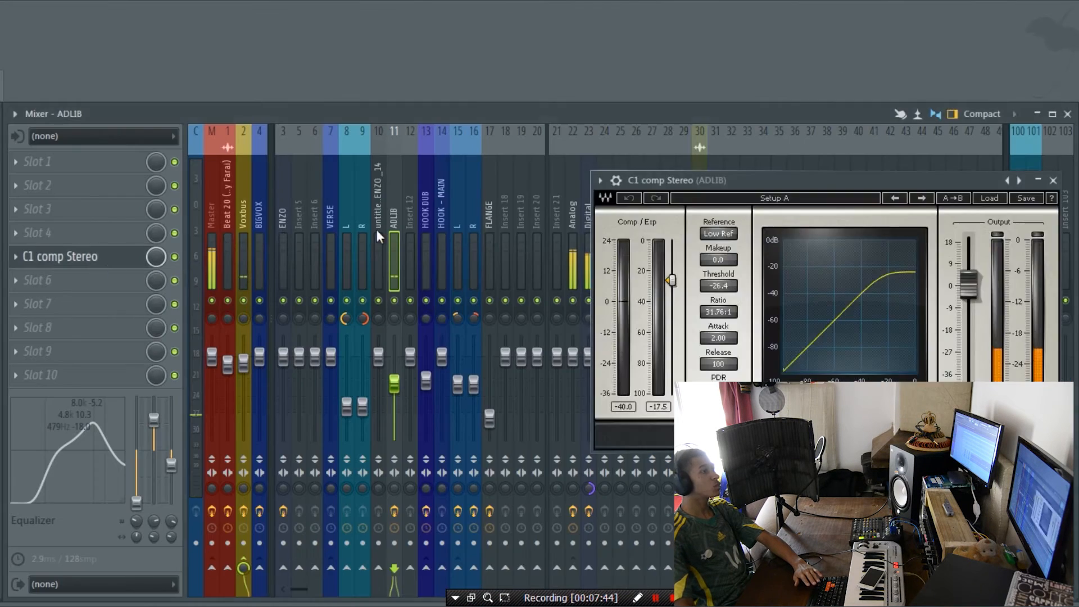
drag(701, 181, 441, 200)
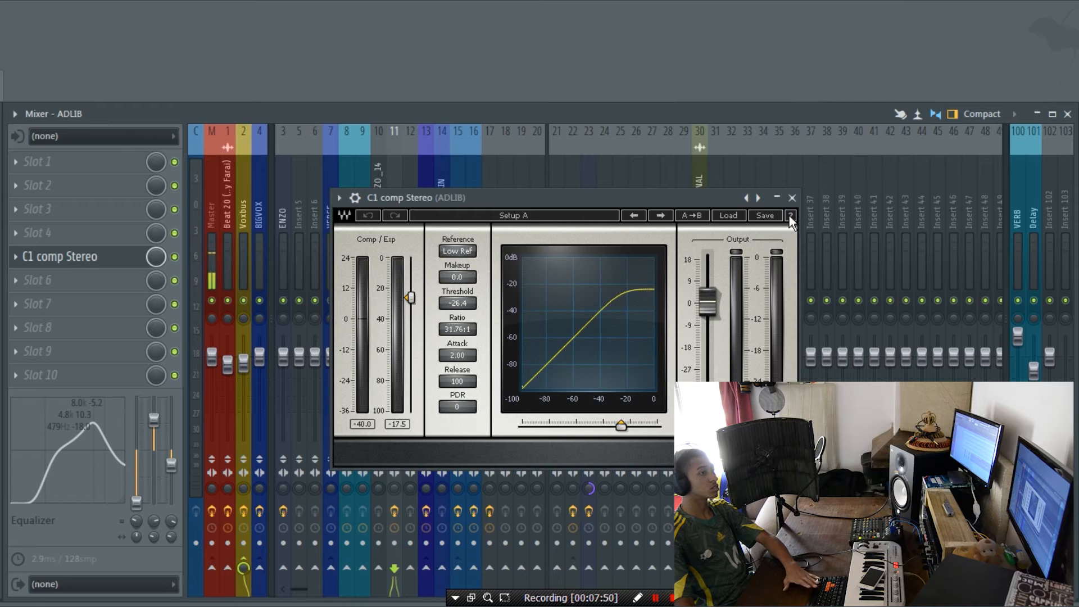
click(379, 429)
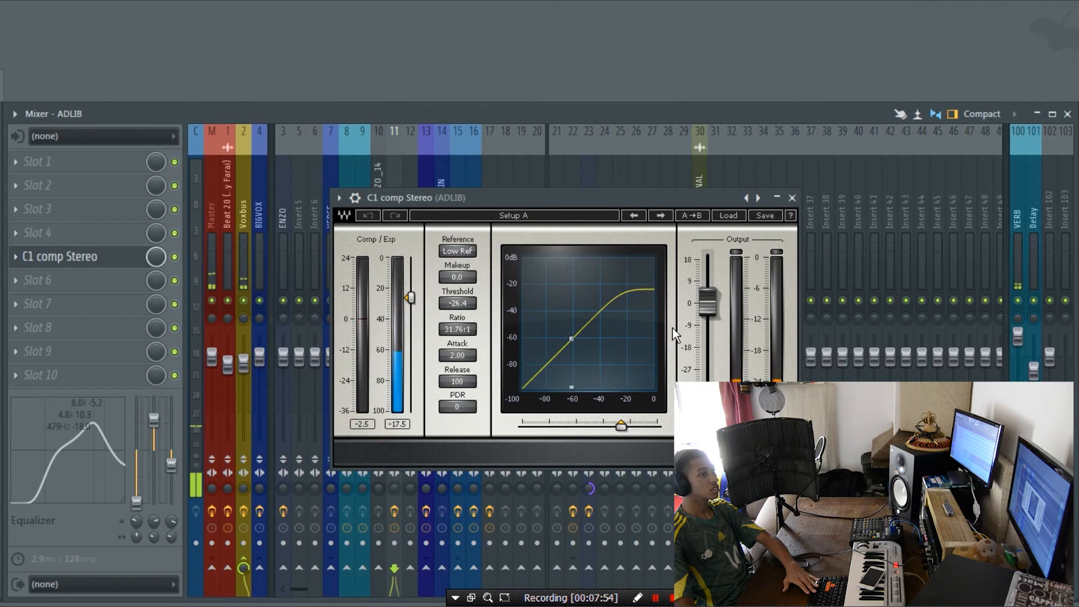
click(792, 198)
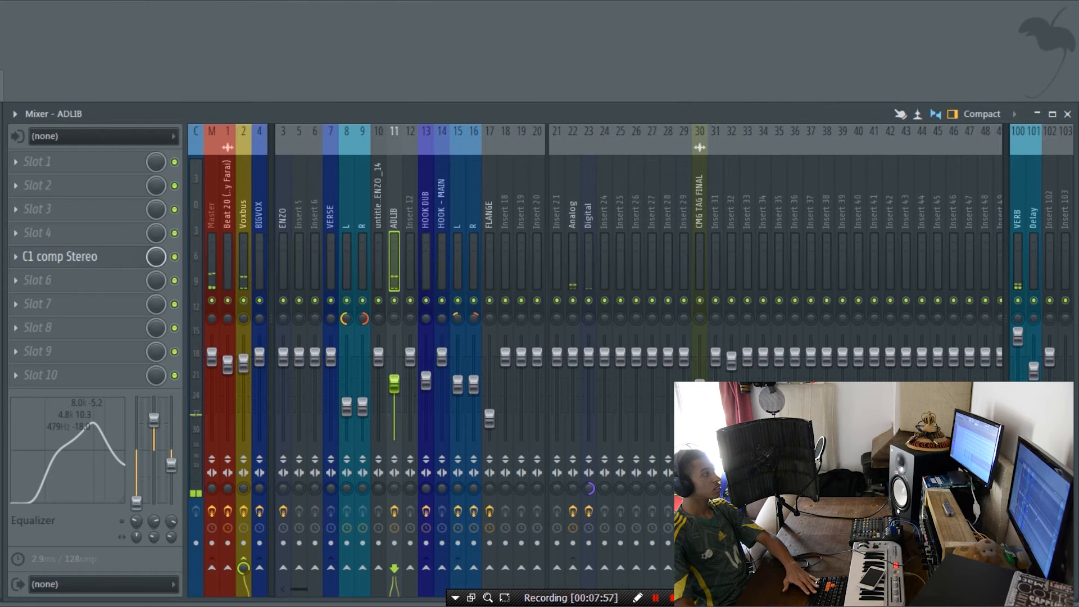
Step: Turn on the hook, its L and R and FLANGE HOOK, and play them together with the adlibs without the beat
click(87, 257)
click(85, 302)
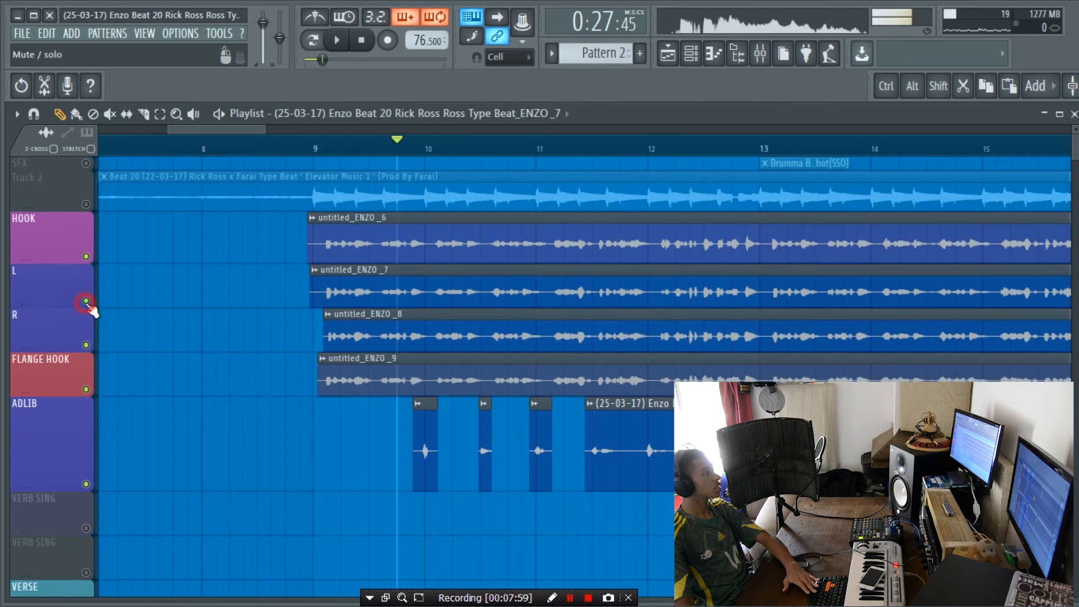
click(84, 203)
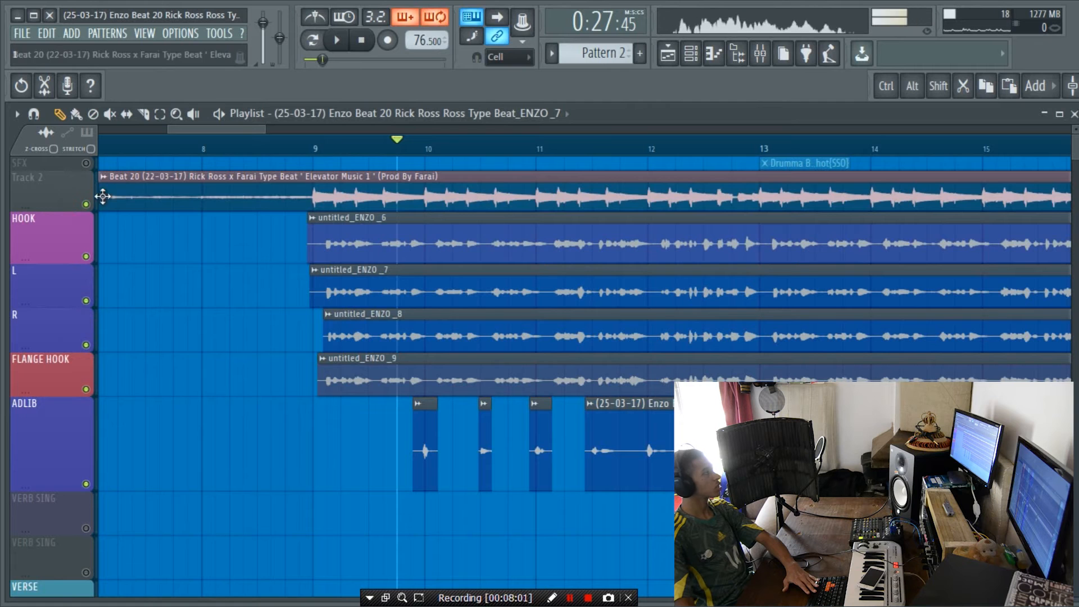
click(86, 204)
key(space)
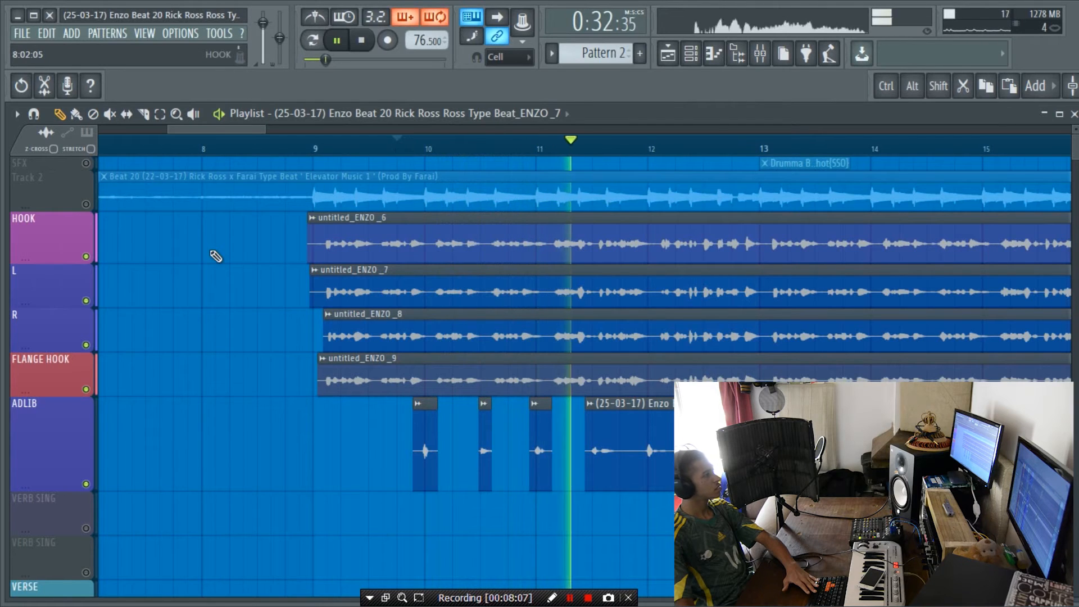
key(space)
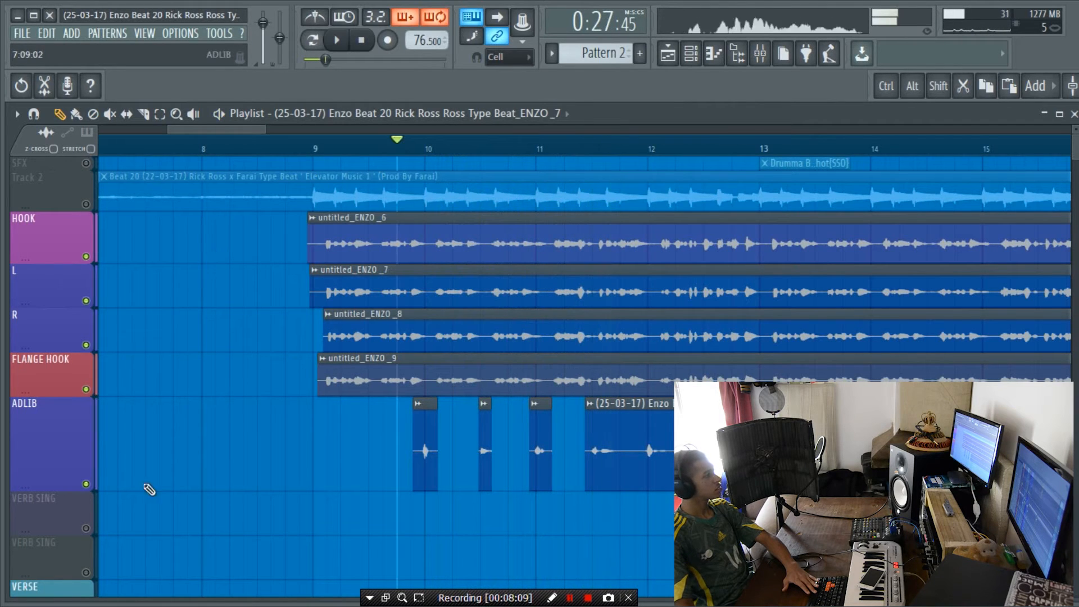
Step: Turn on the upper VERB SING playlist track, move the playback position to bar 12 and solo the track
click(86, 527)
click(673, 143)
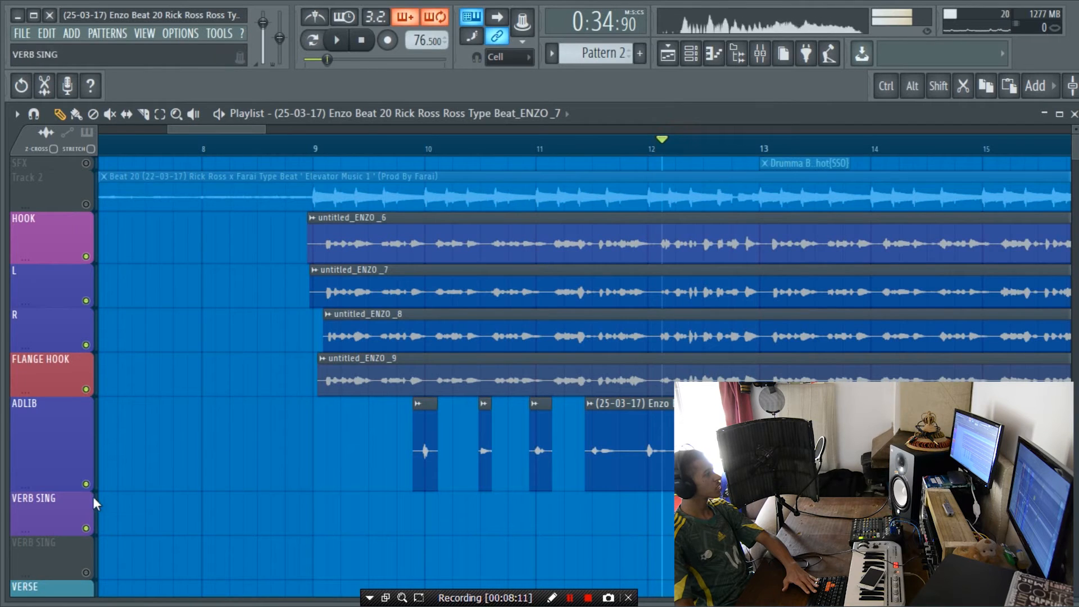
right_click(85, 528)
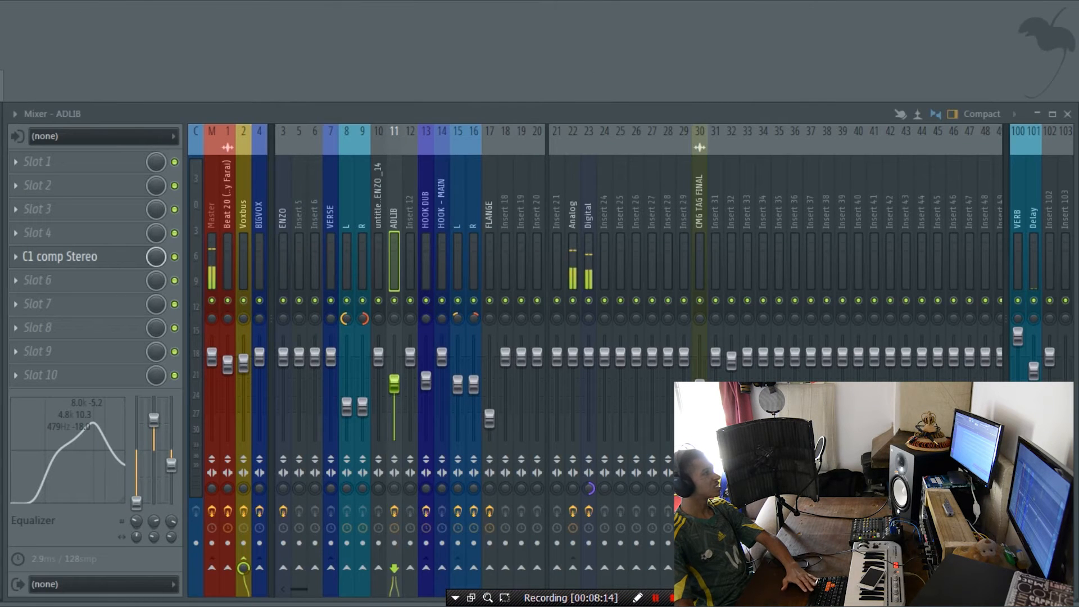
Step: Inspect the TSAR-1 Reverb on the VERB mixer channel and play the soloed VERB SING track from bar 12
click(1018, 226)
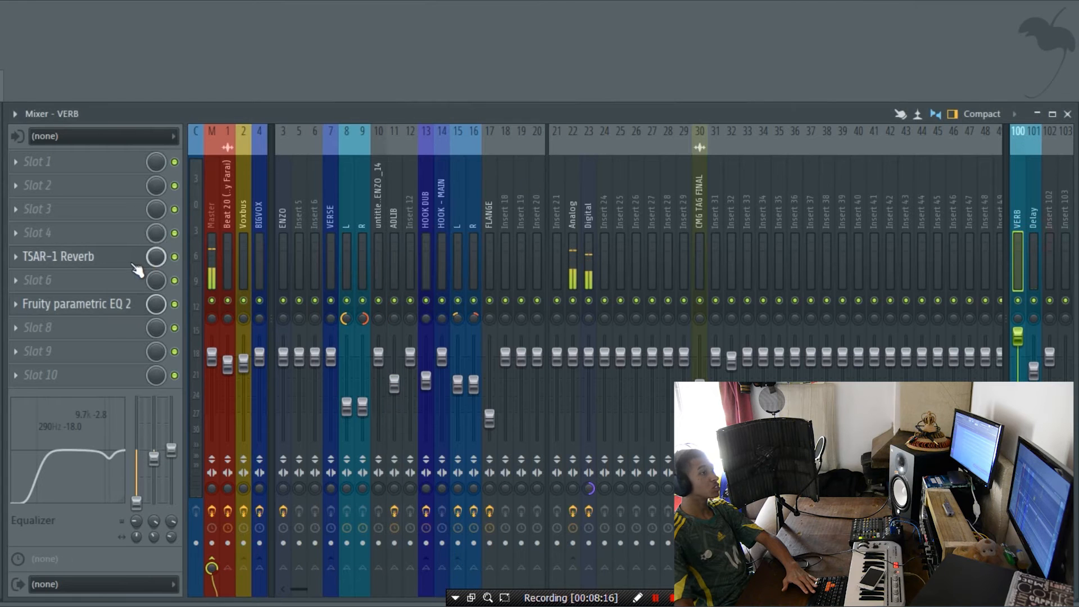
click(112, 259)
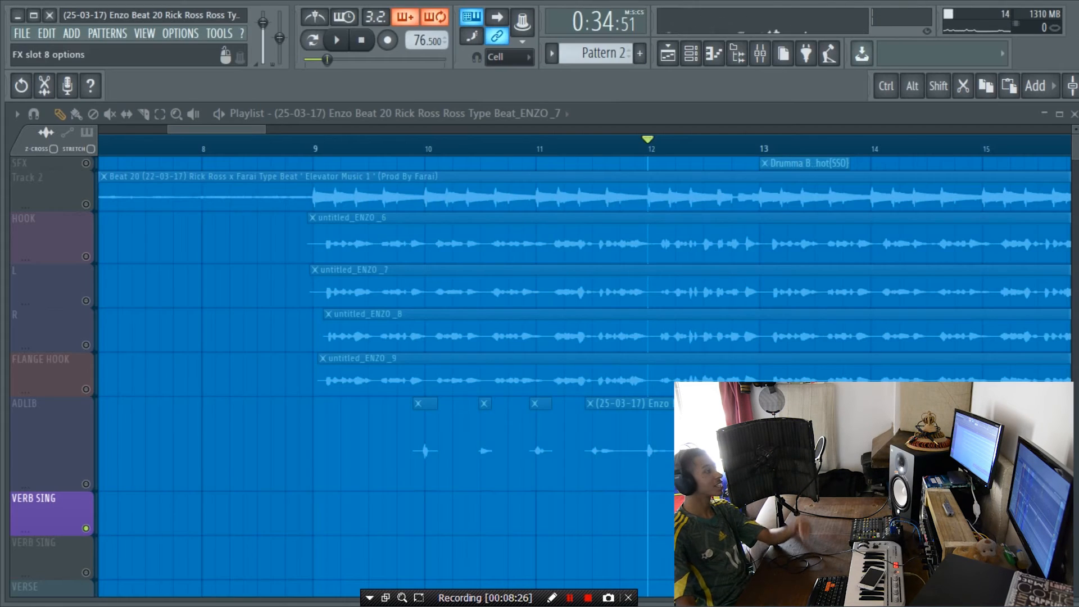
key(space)
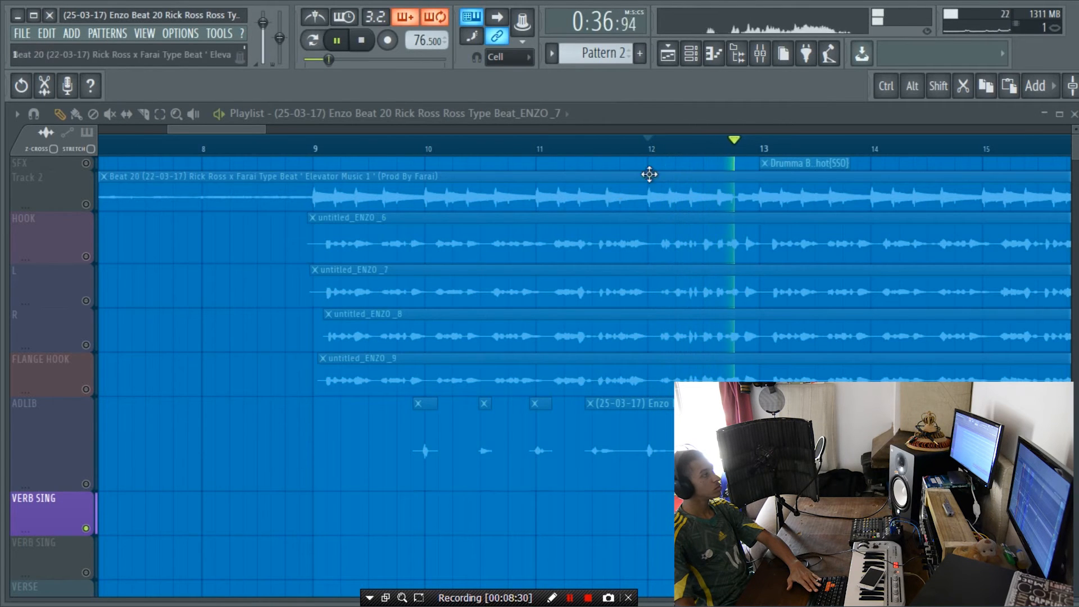
Step: Turn on ADLIB, FLANGE HOOK, R, L and HOOK and play them together with the upper VERB SING track from bar 12
scroll(684, 148, down, 5)
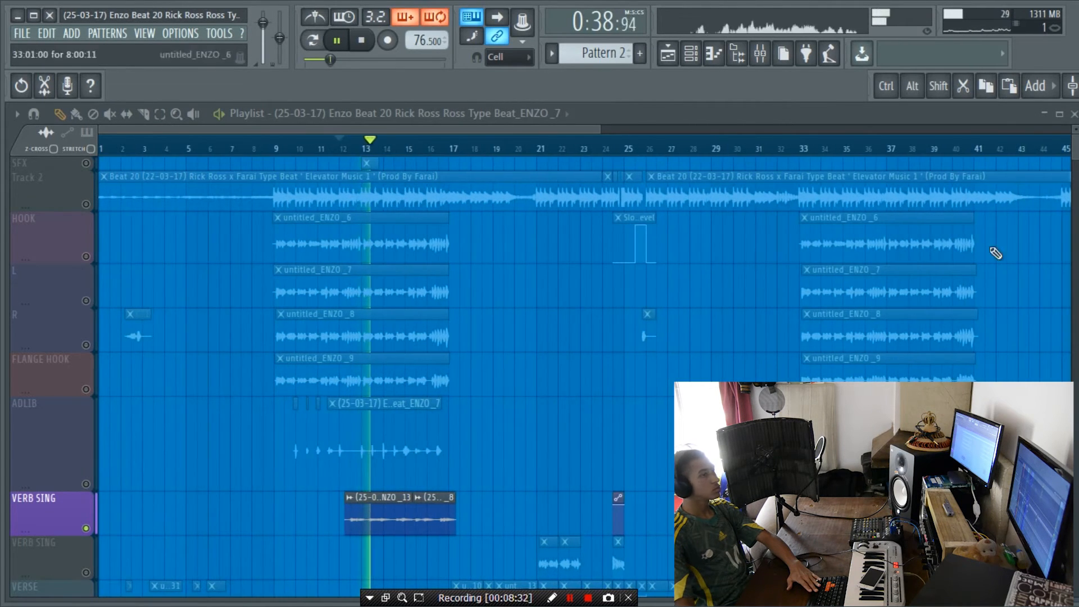
key(space)
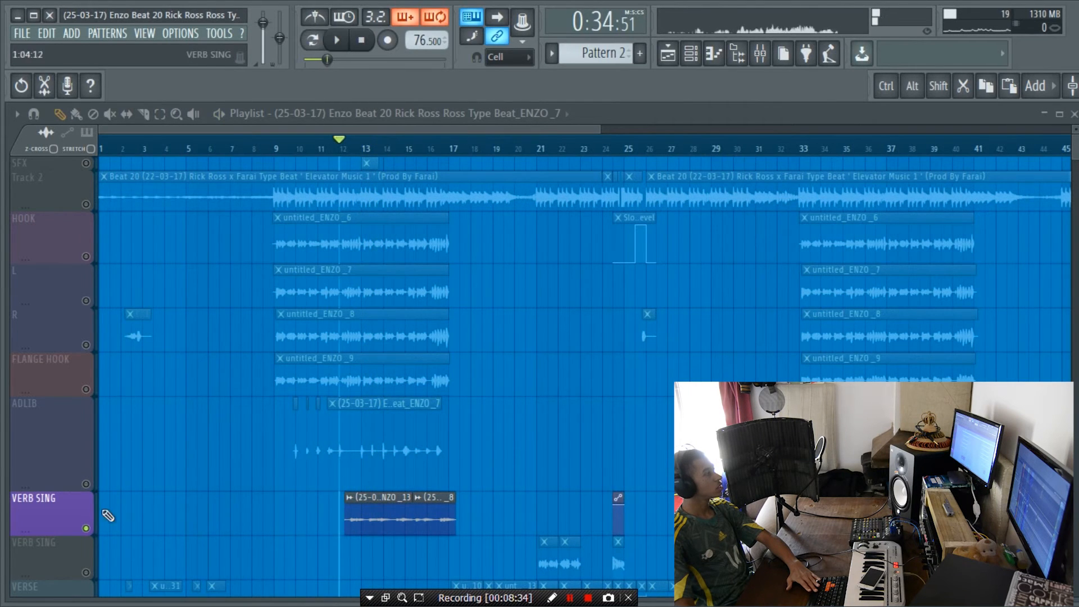
click(86, 484)
click(86, 389)
click(85, 345)
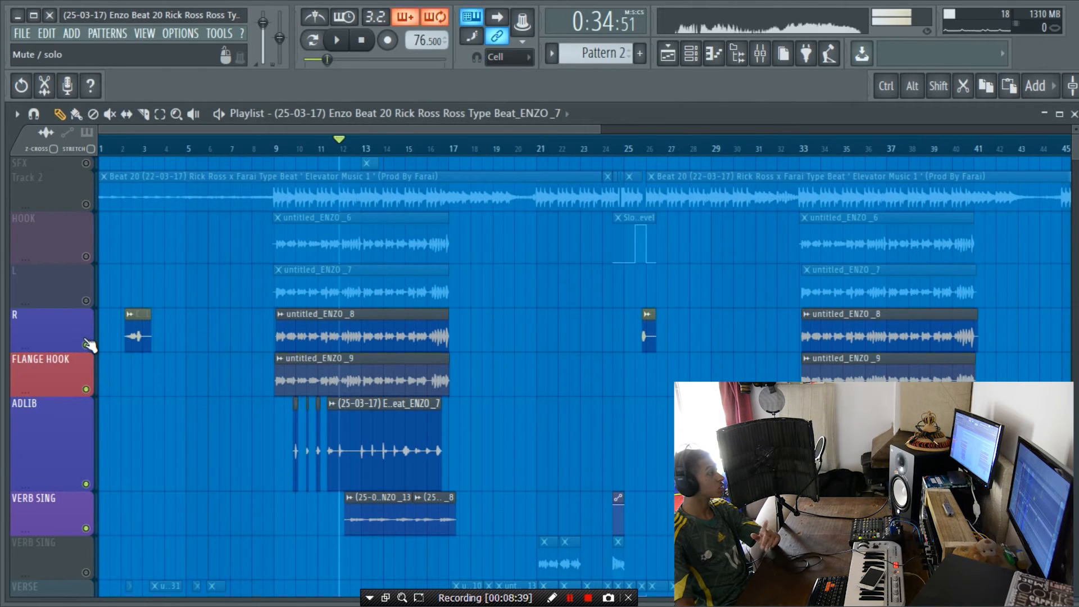
click(86, 300)
click(85, 257)
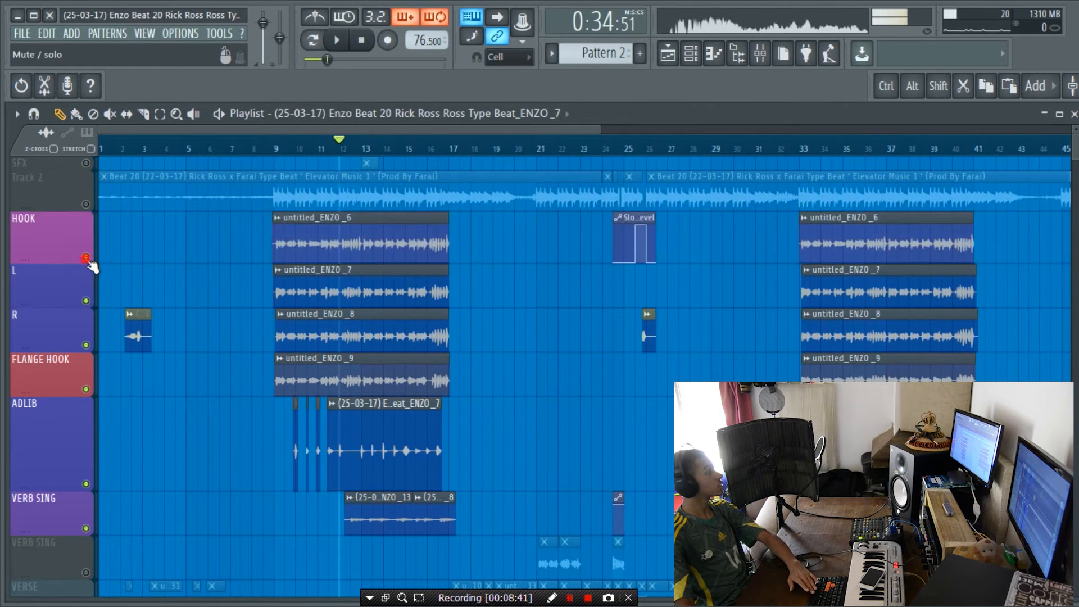
key(space)
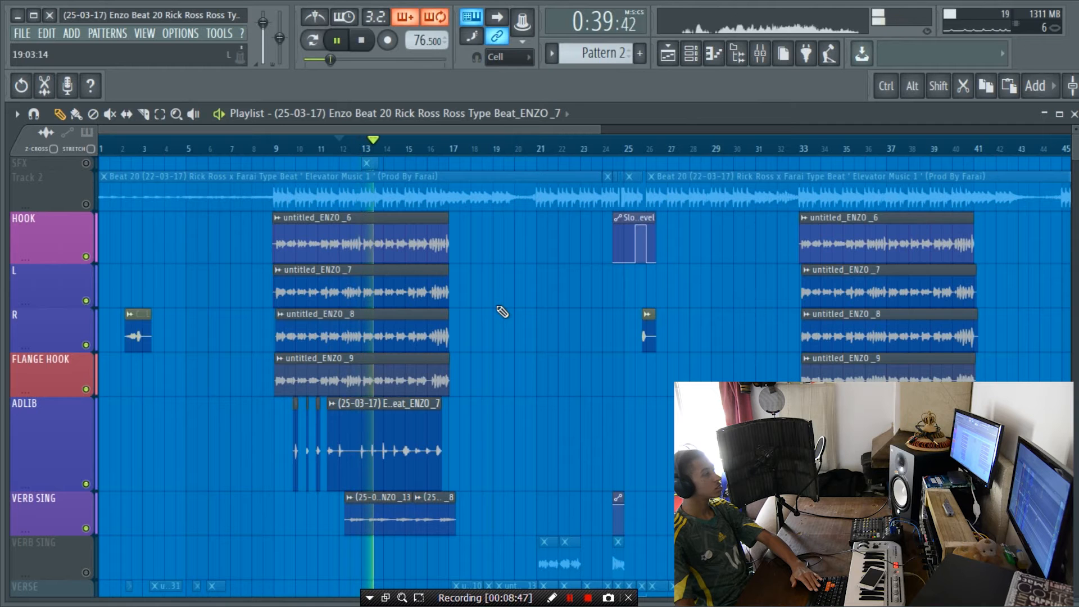
key(space)
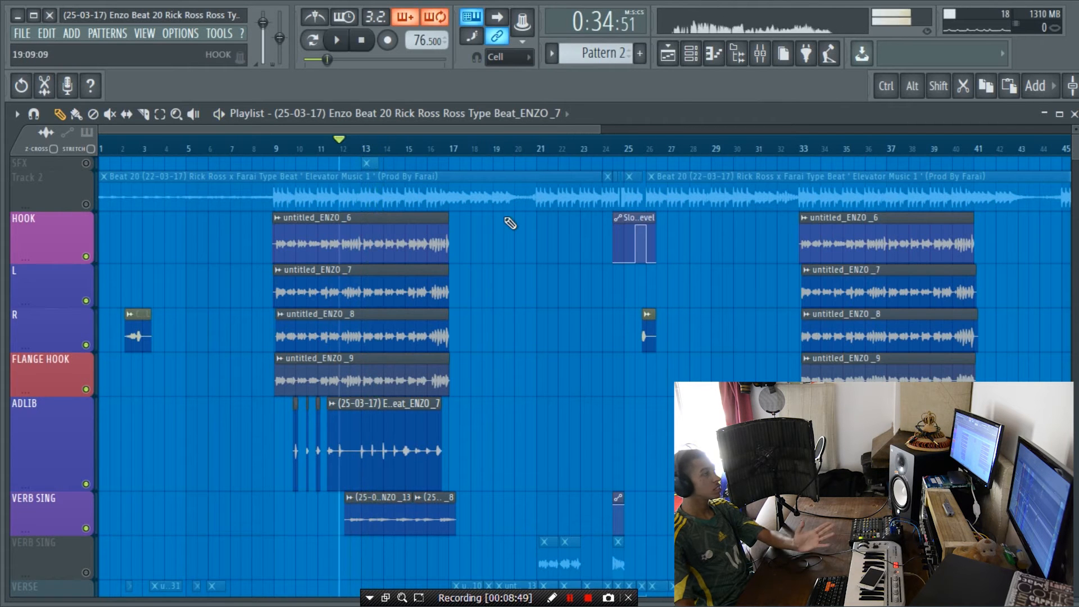
Step: Turn on the beat on Track 2 and play it with the hook, adlib and VERB SING layers from bar 9
scroll(508, 222, down, 3)
scroll(494, 224, up, 1)
scroll(490, 225, up, 2)
click(85, 205)
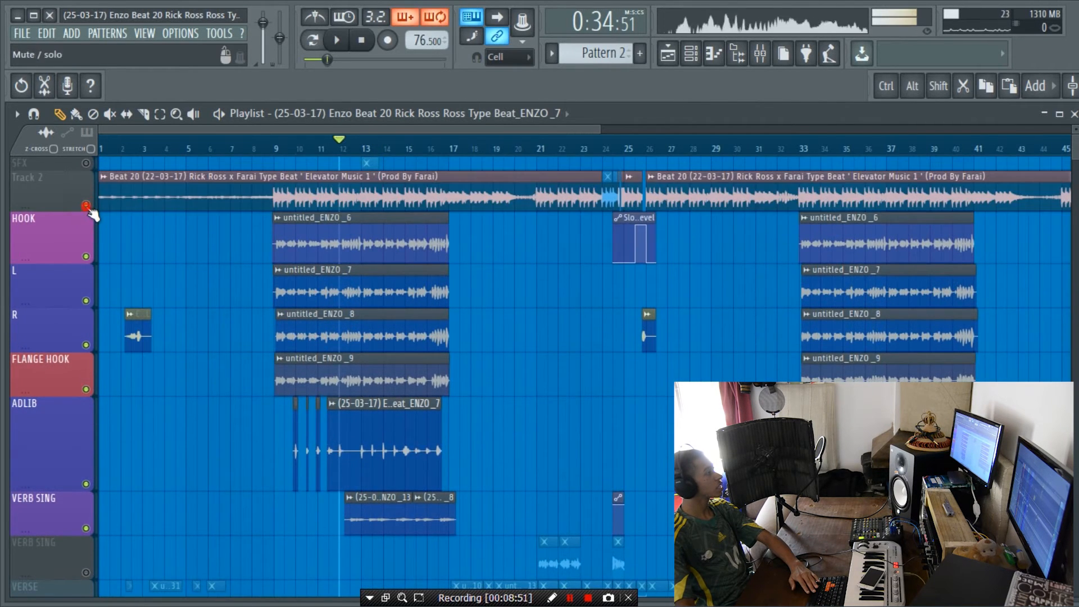
click(274, 147)
click(275, 147)
key(space)
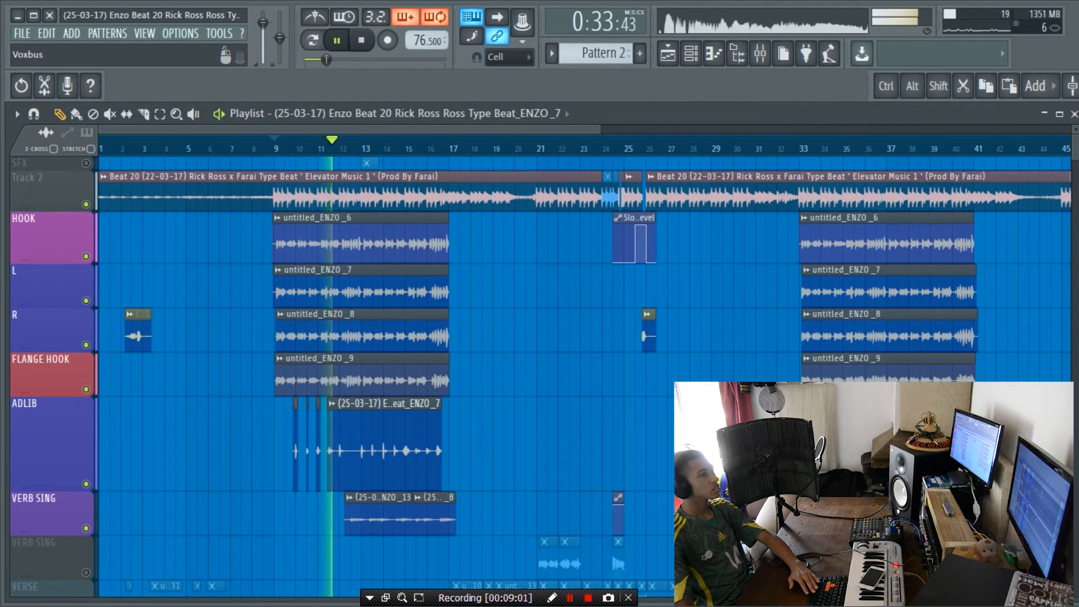
Step: Inspect the Fruity parametric EQ 2 curve on the beat's mixer channel during playback
key(F9)
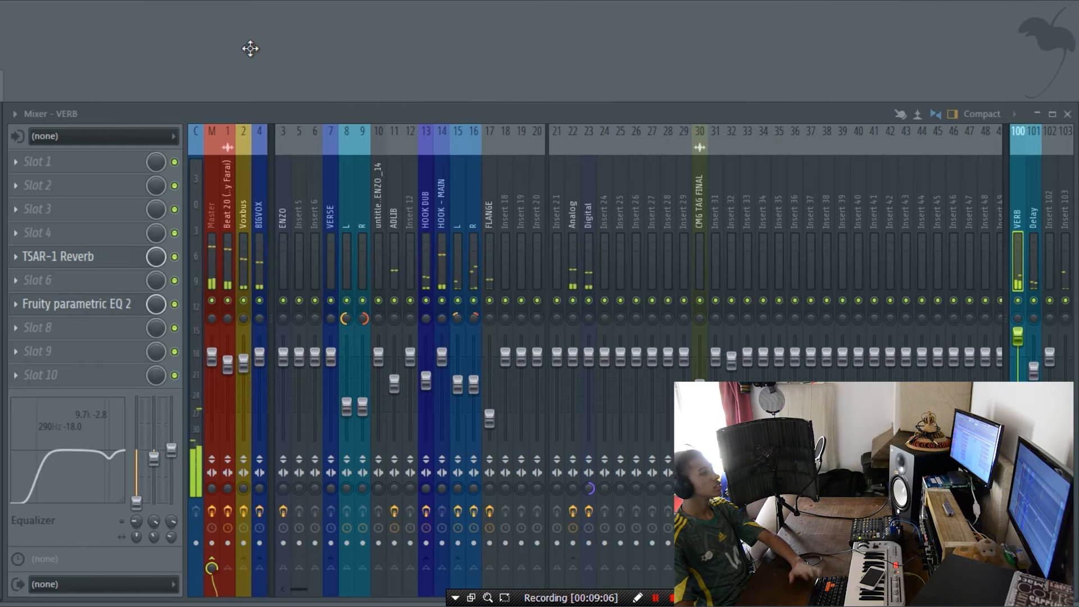
click(231, 227)
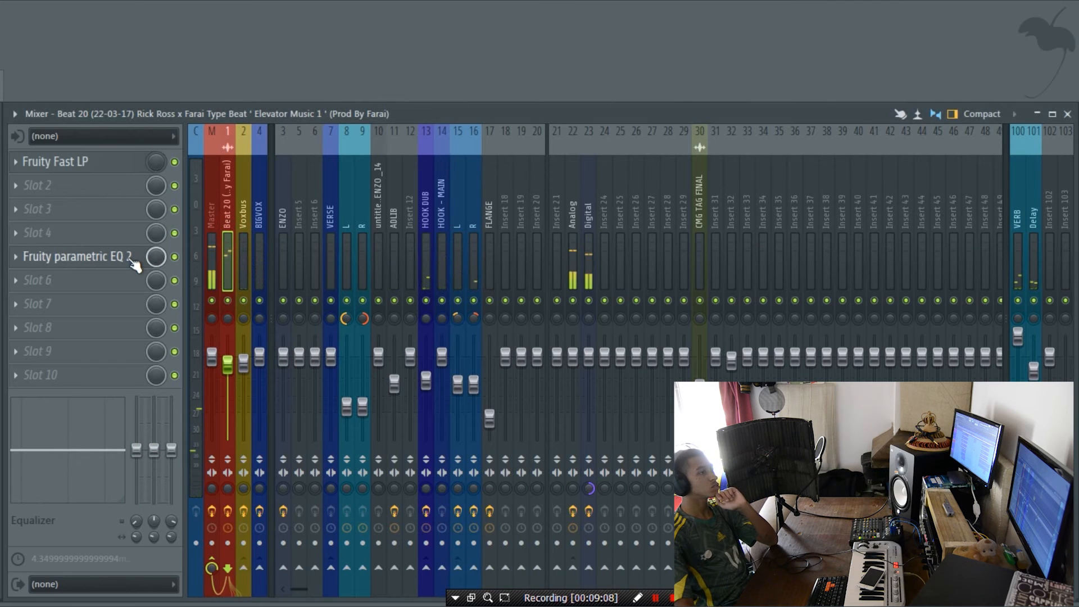
click(135, 258)
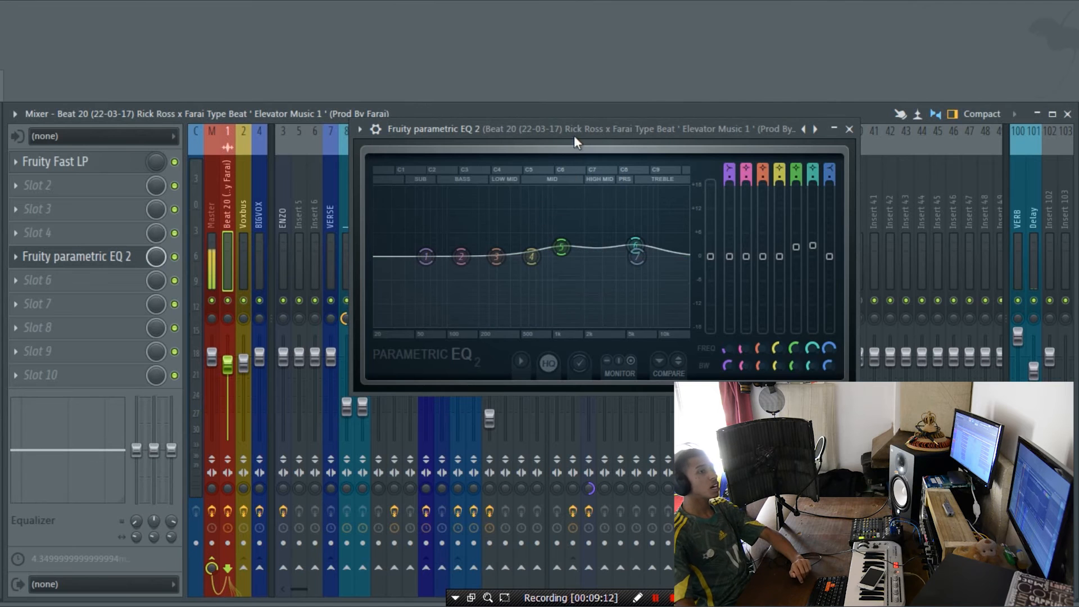
drag(574, 136, 574, 197)
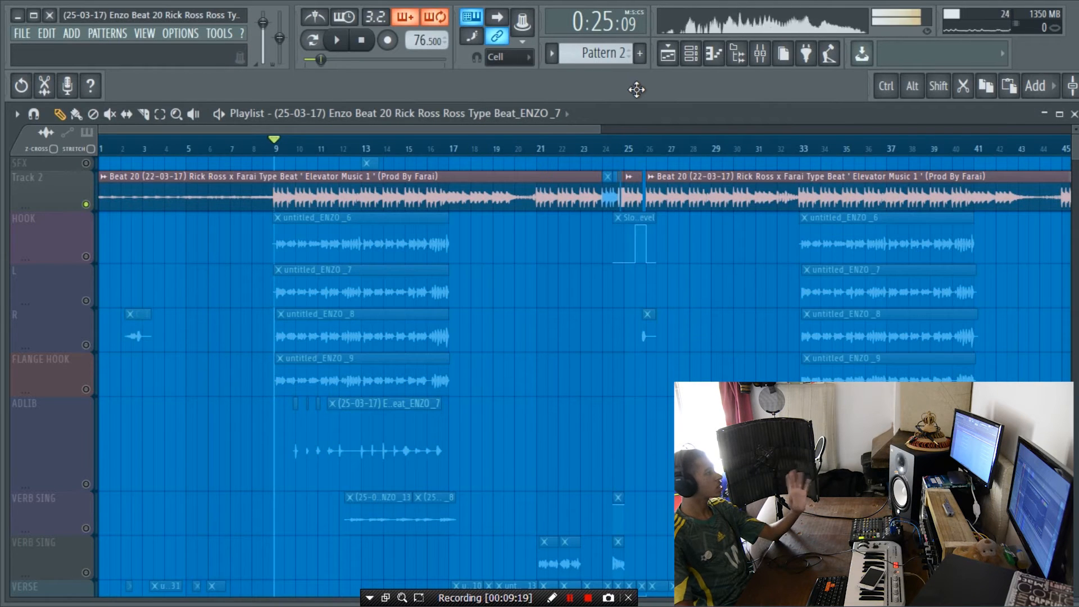
Step: Turn all playlist tracks back on and move the playback position to bar 23, just before the beat's cut section
right_click(86, 204)
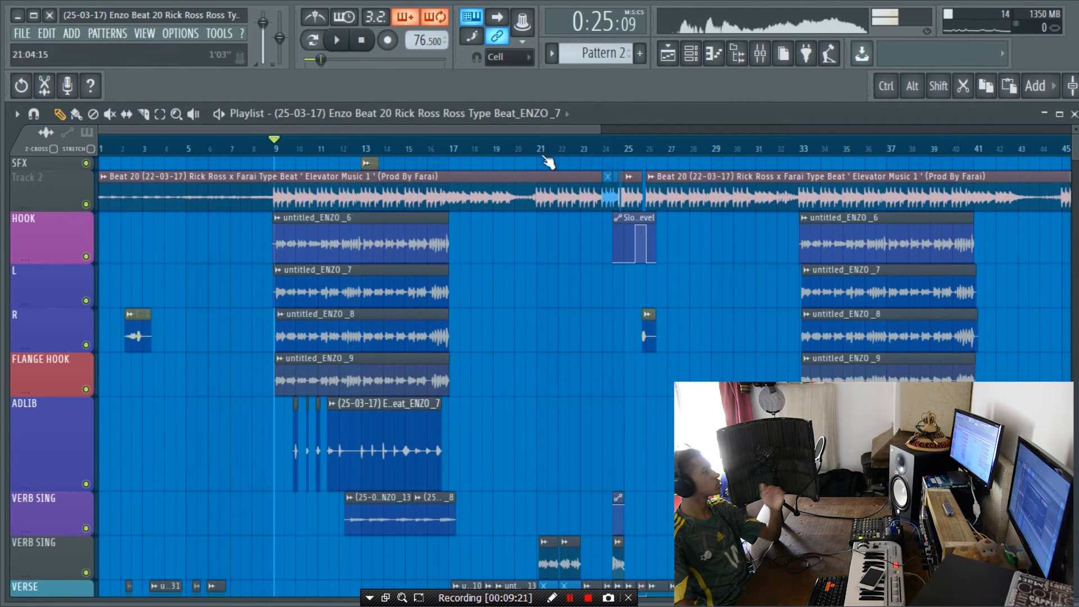
scroll(624, 146, up, 5)
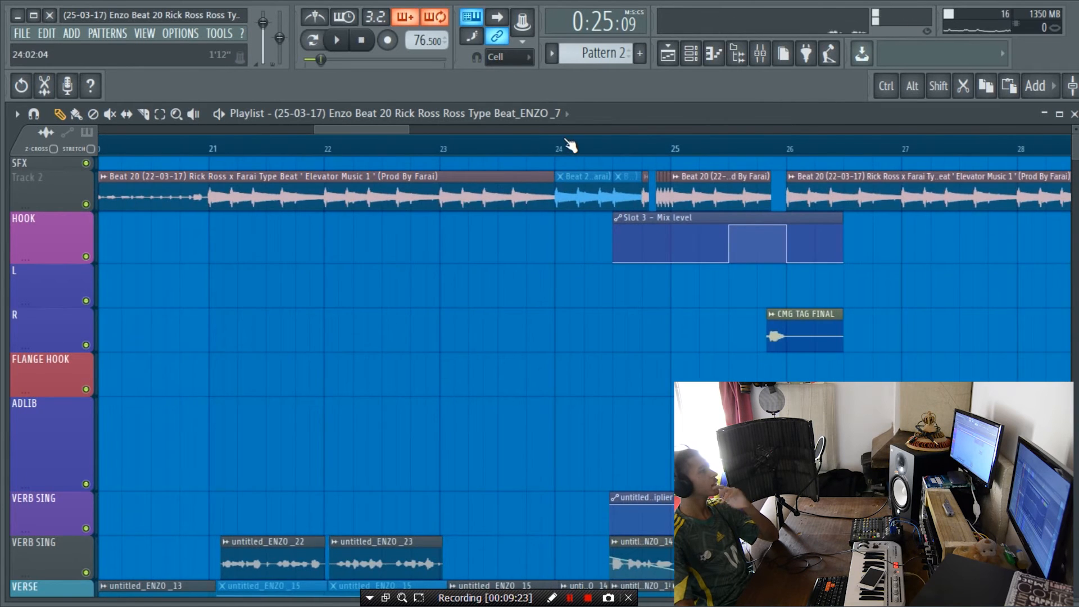
scroll(570, 146, down, 1)
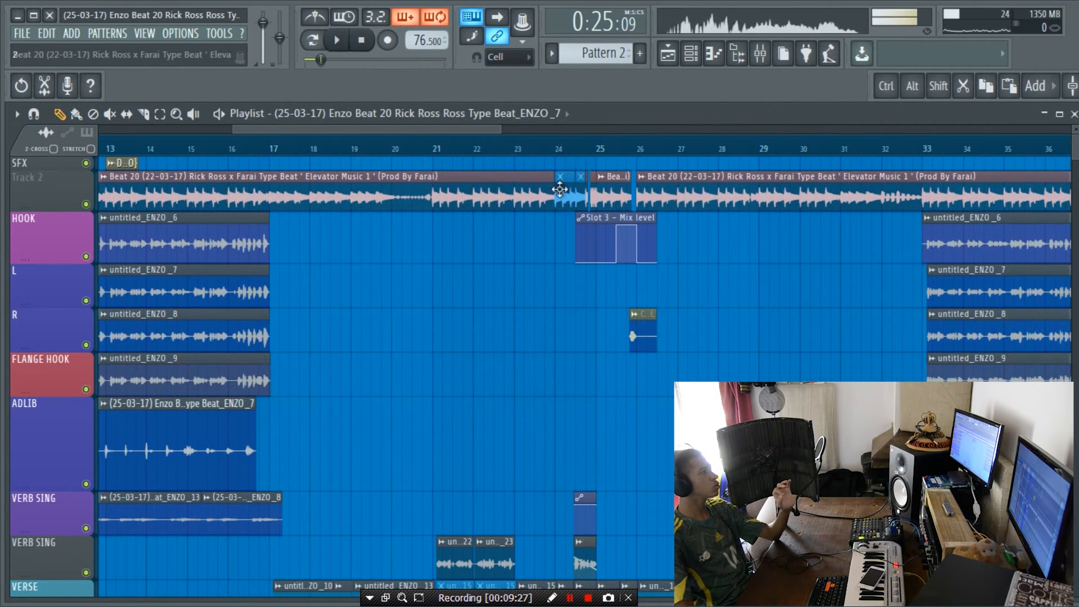
click(524, 151)
scroll(718, 153, up, 7)
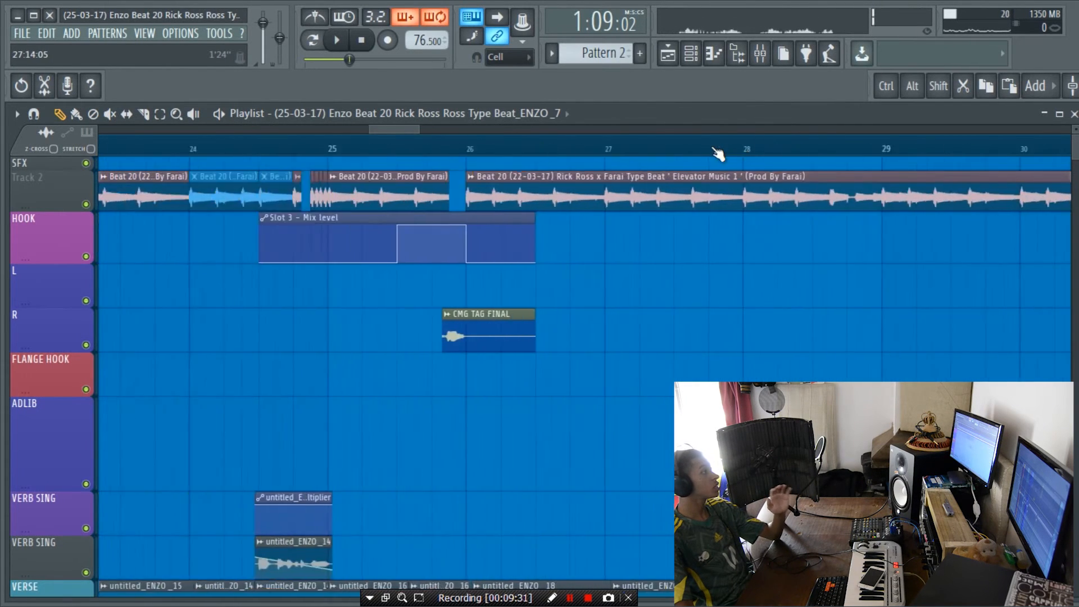
scroll(368, 154, down, 6)
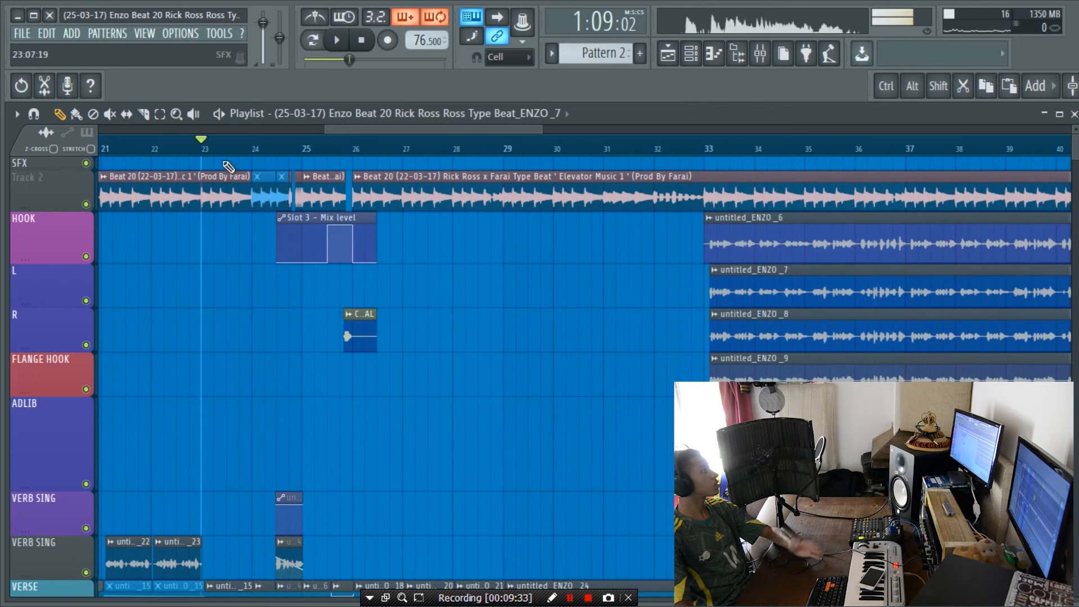
Step: Solo the beat on Track 2, turn on HOOK and bring its Slot 3 - Mix level automation around bars 24 to 26 into focus
right_click(87, 205)
click(85, 256)
scroll(286, 155, up, 1)
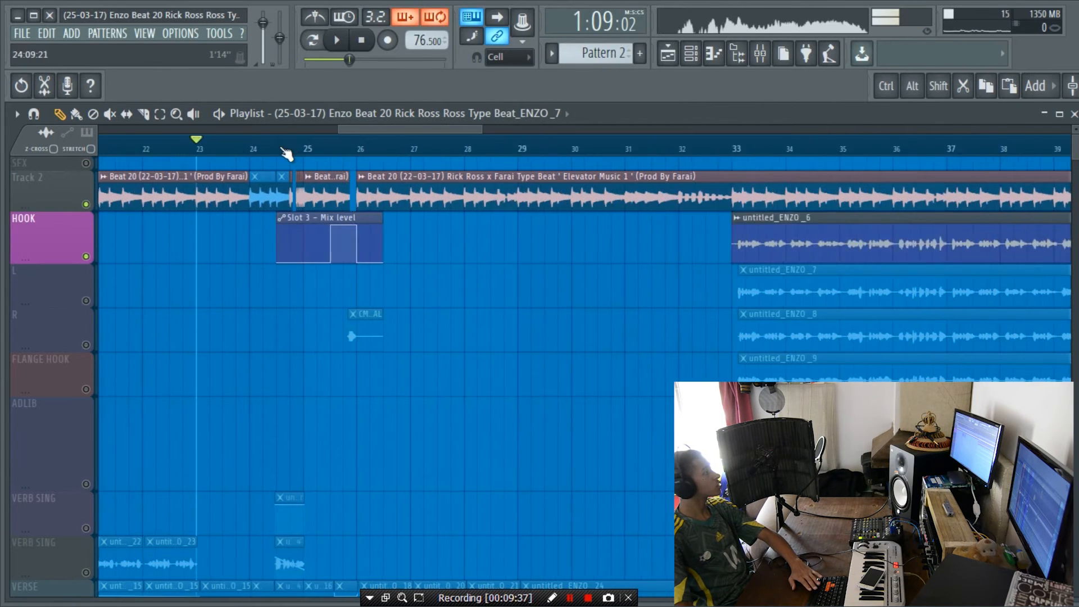
drag(357, 123, 337, 130)
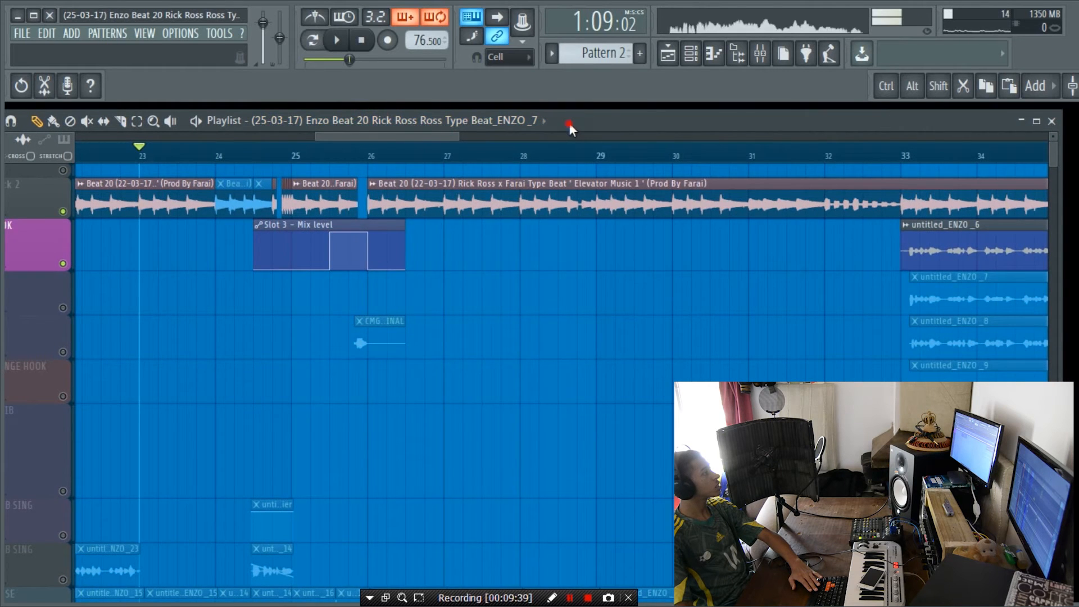
drag(568, 122, 588, 114)
drag(446, 130, 409, 127)
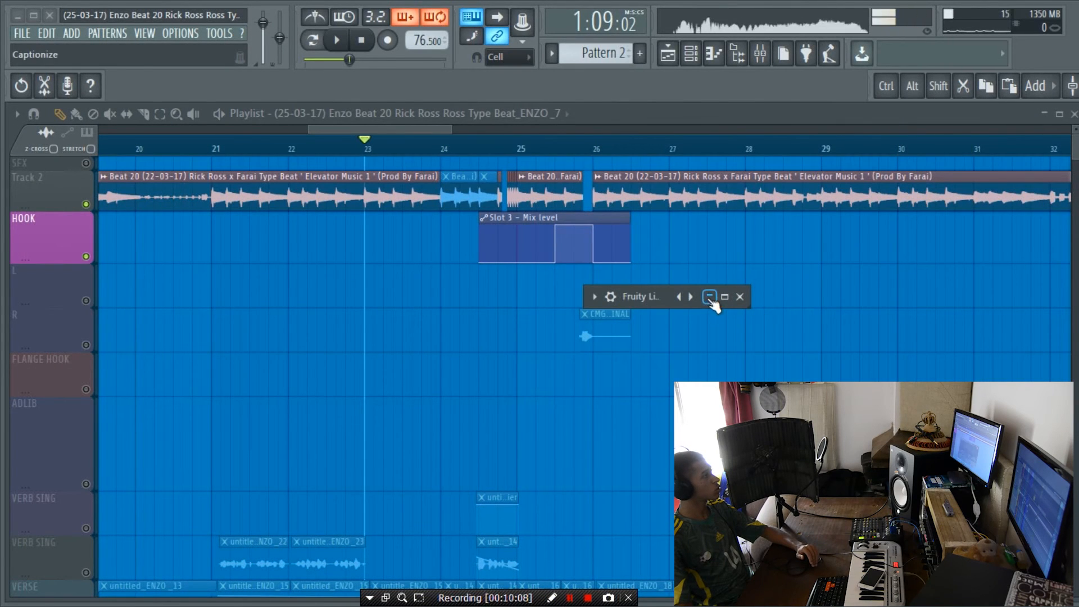
Step: Close the minimised plugin window and play the beat with the Slot 3 - Mix level automation from bar 21
click(710, 296)
click(740, 296)
click(289, 146)
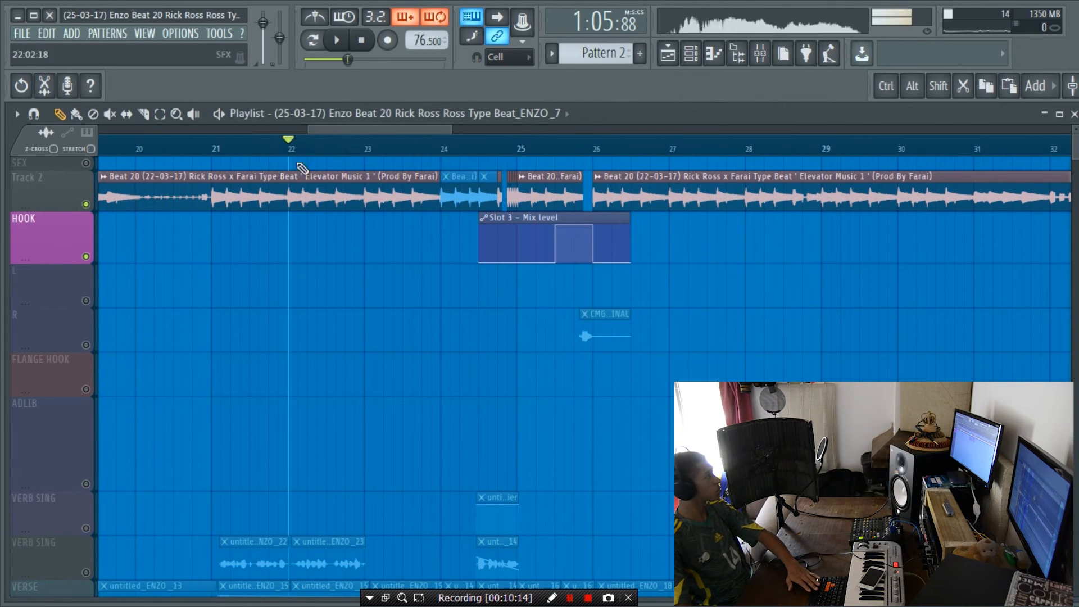
click(228, 148)
click(212, 150)
key(space)
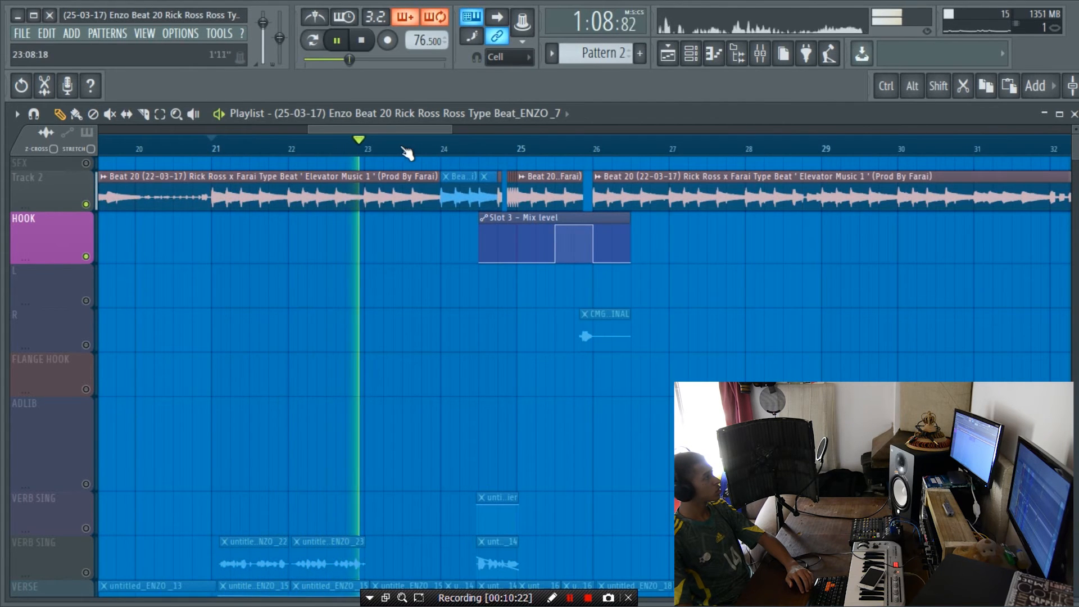
scroll(499, 152, up, 4)
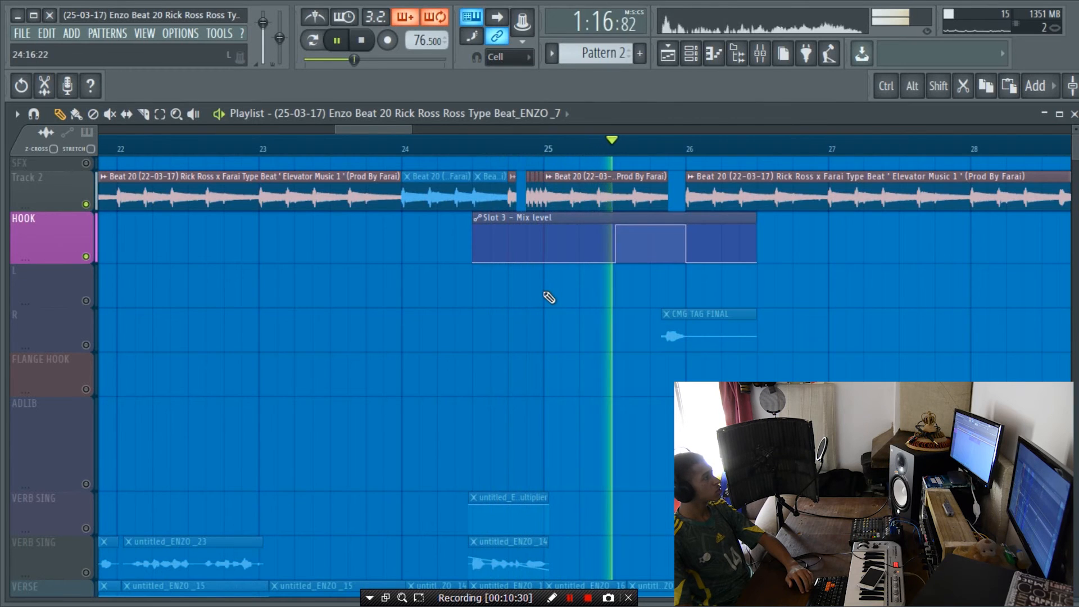
key(space)
Step: Turn on the R track holding CMG TAG FINAL and play it with the beat from bar 23
click(86, 344)
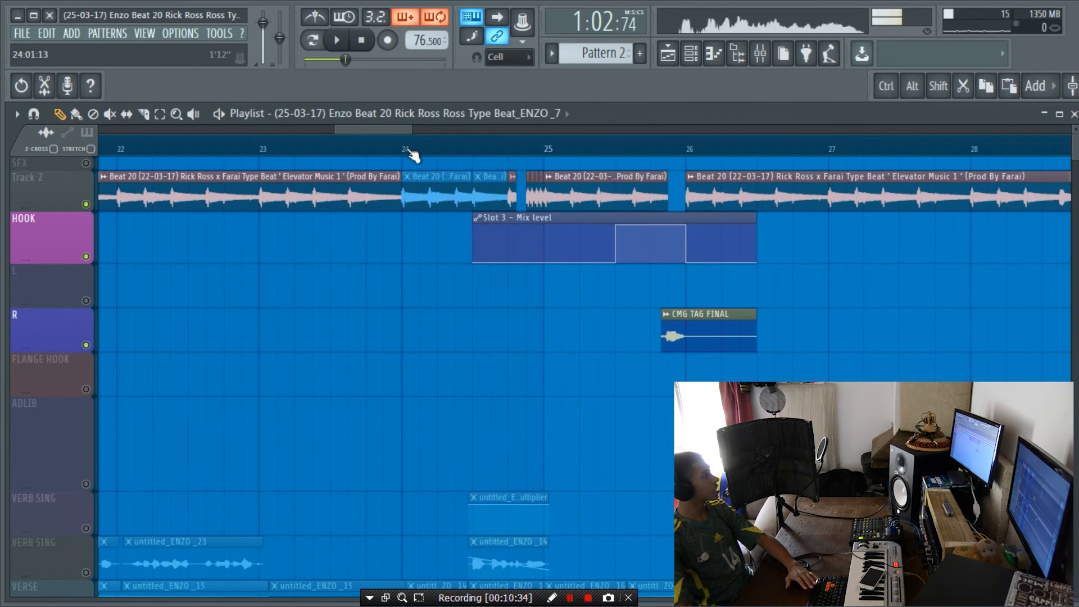
click(264, 150)
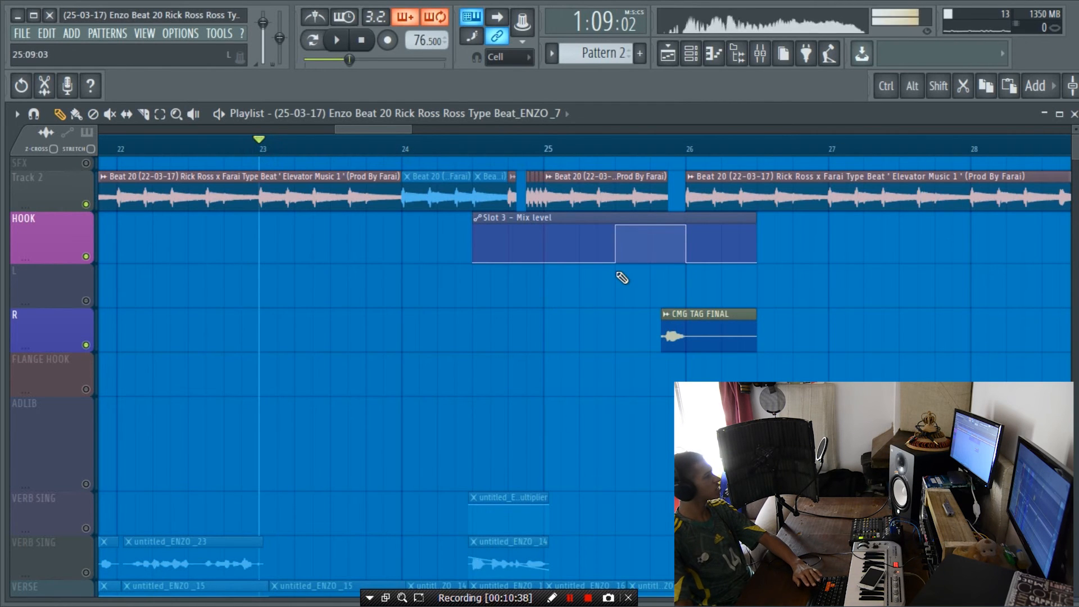
key(space)
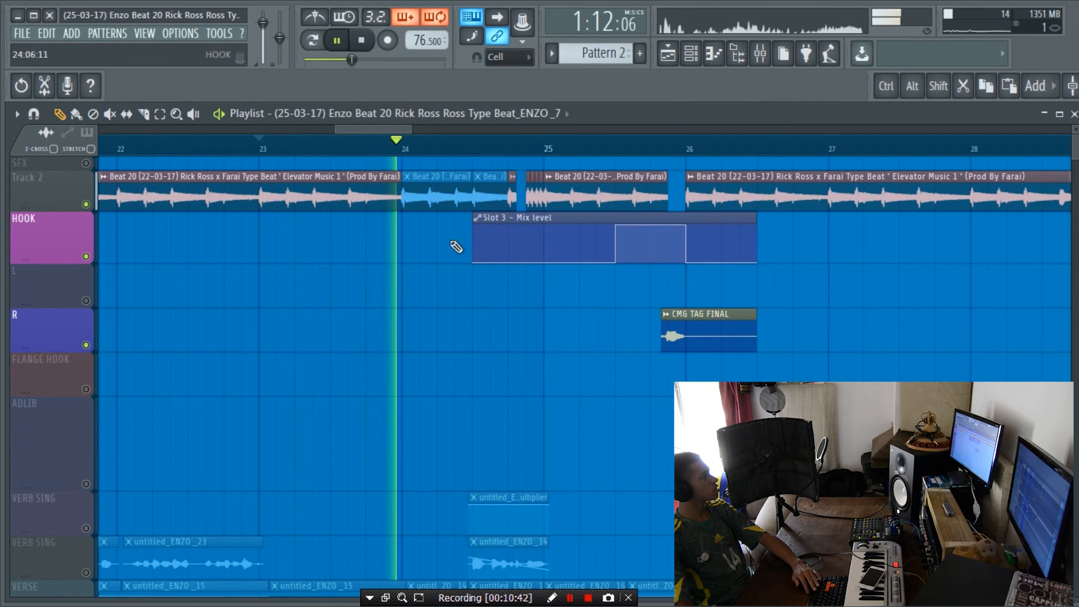
scroll(419, 151, up, 3)
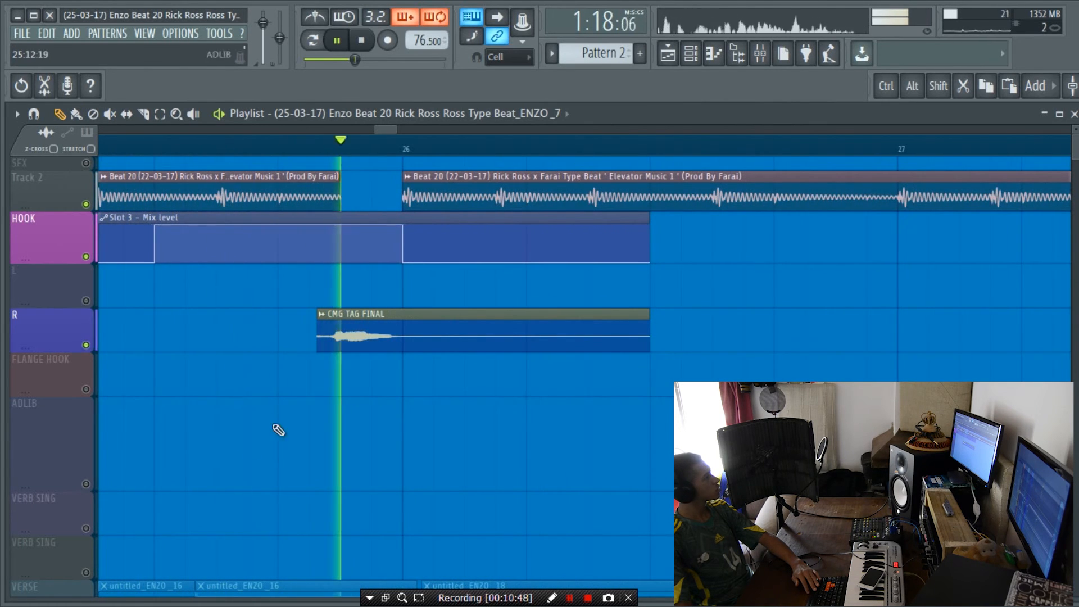
scroll(346, 157, down, 3)
key(space)
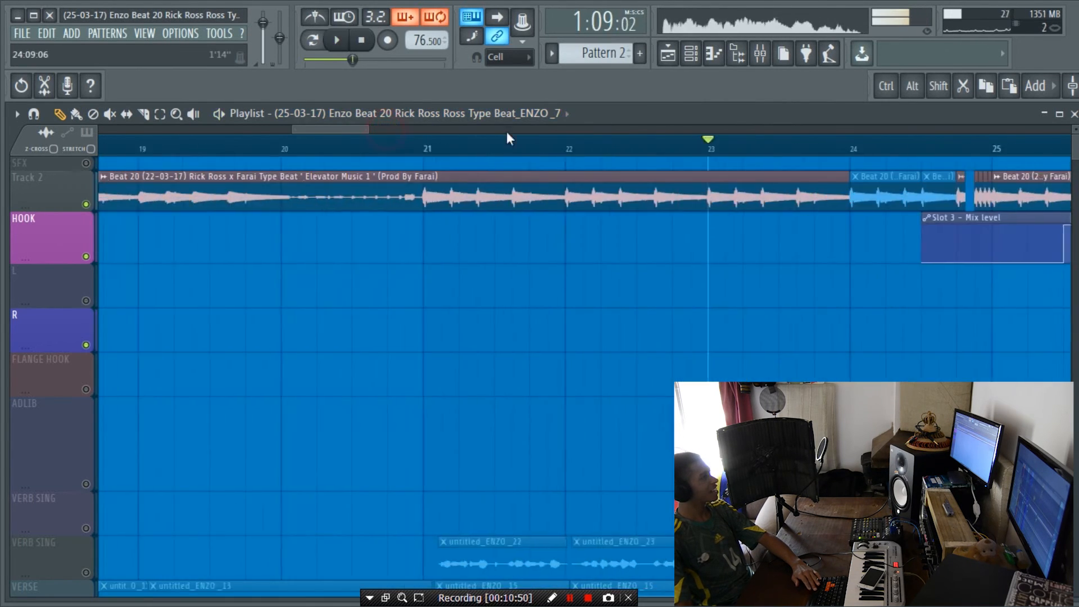
Step: Open the channel settings of the beat clip ending at bar 24 and set its declicking mode to Generic (bleeding)
scroll(955, 149, up, 5)
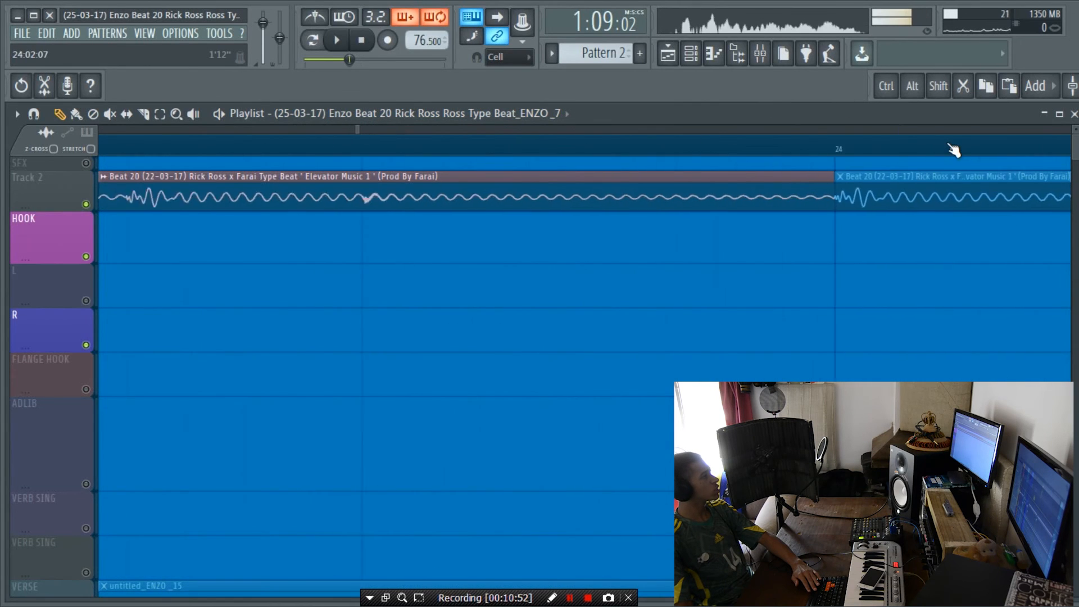
double_click(756, 197)
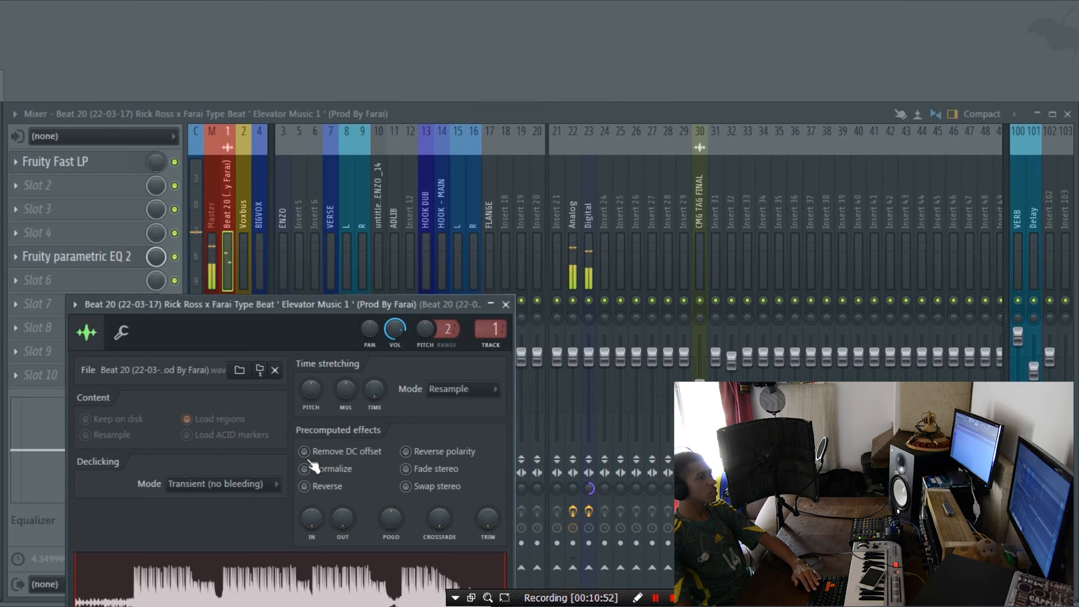
click(222, 484)
click(214, 545)
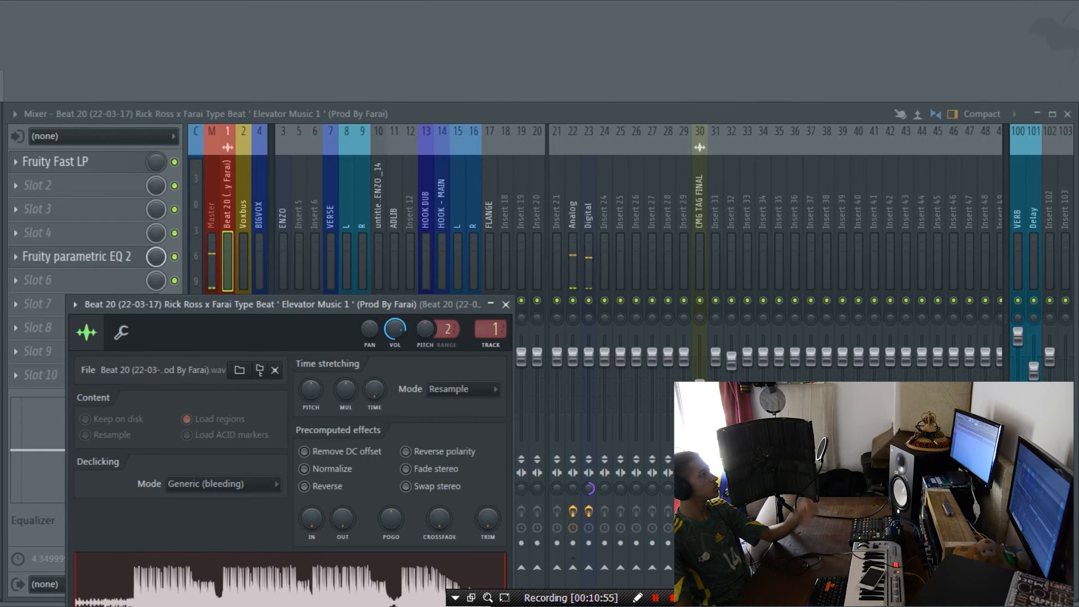
drag(243, 304, 281, 175)
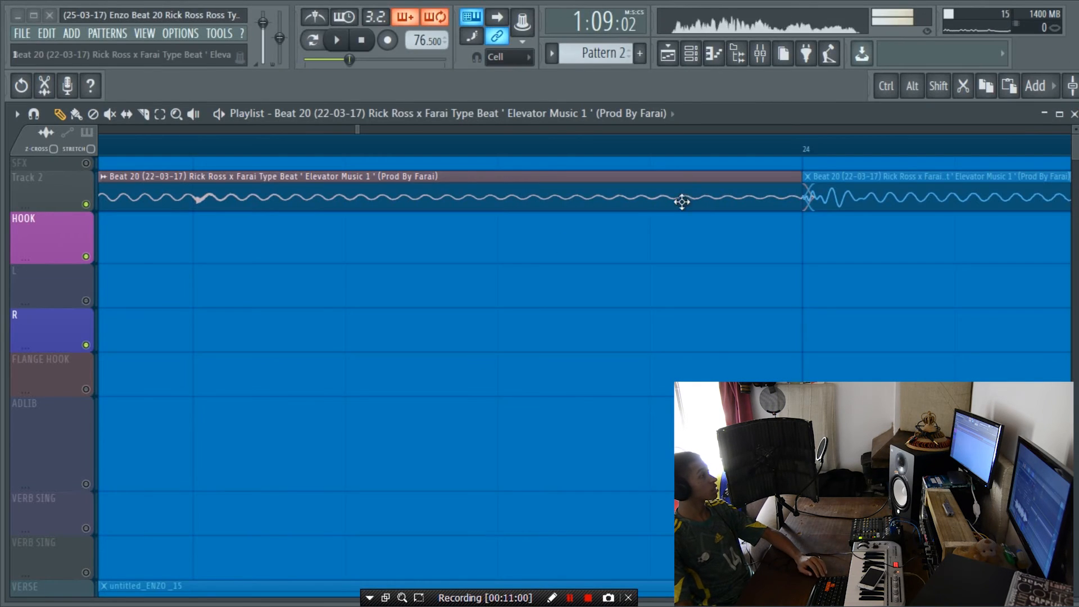
Step: Trim the end of the beat clip to just before bar 24 on Track 2
ctrl+shift+click(735, 180)
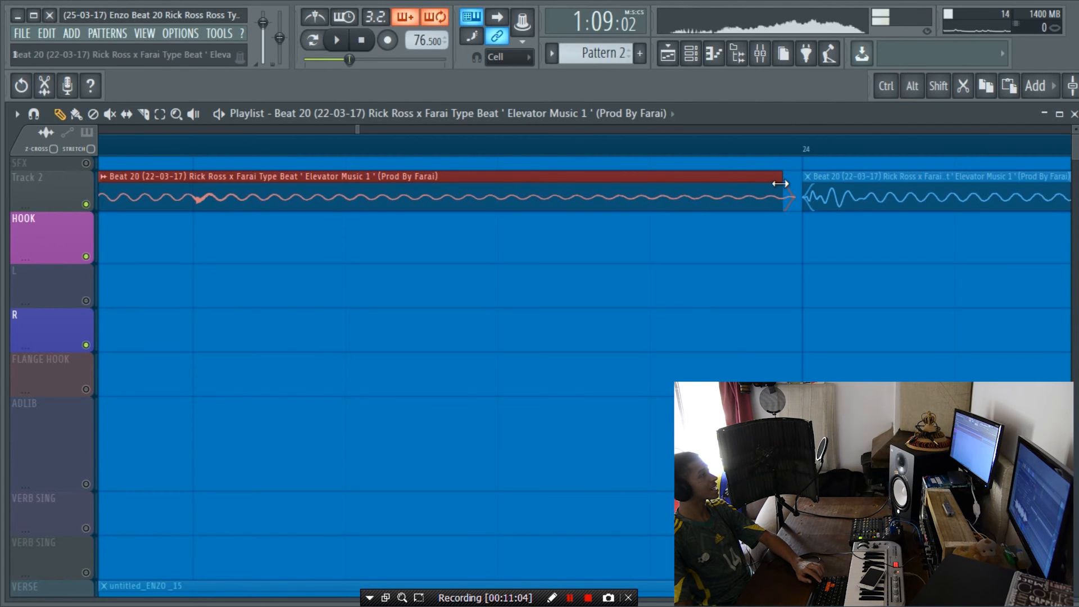
drag(781, 186, 783, 185)
scroll(783, 154, down, 5)
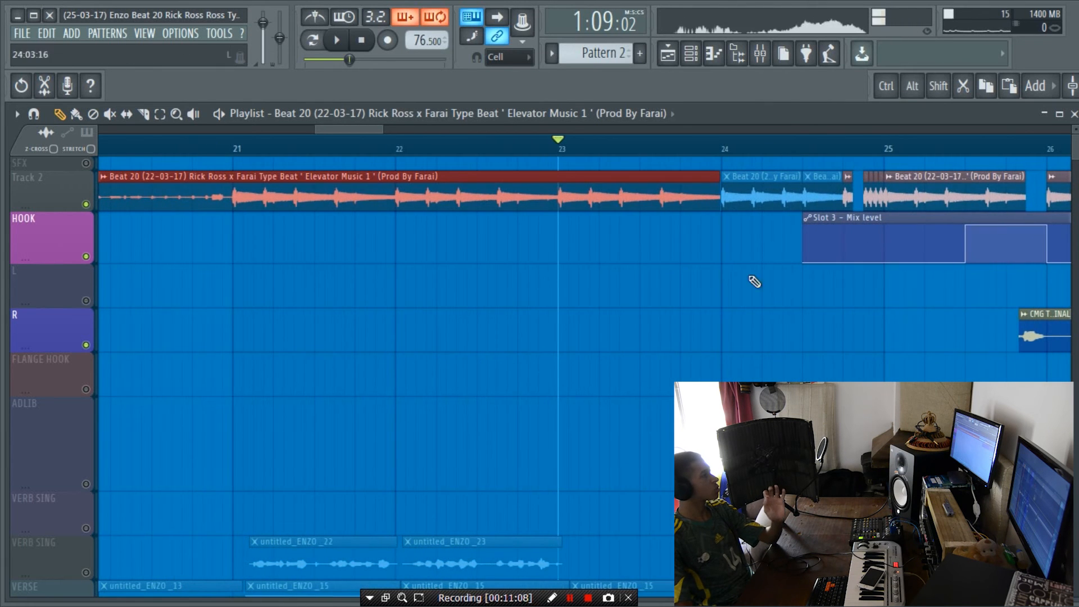
Step: Turn all tracks back on and set the declicking mode of the untitled_ENZO_22 clip to Generic (bleeding)
scroll(566, 320, down, 5)
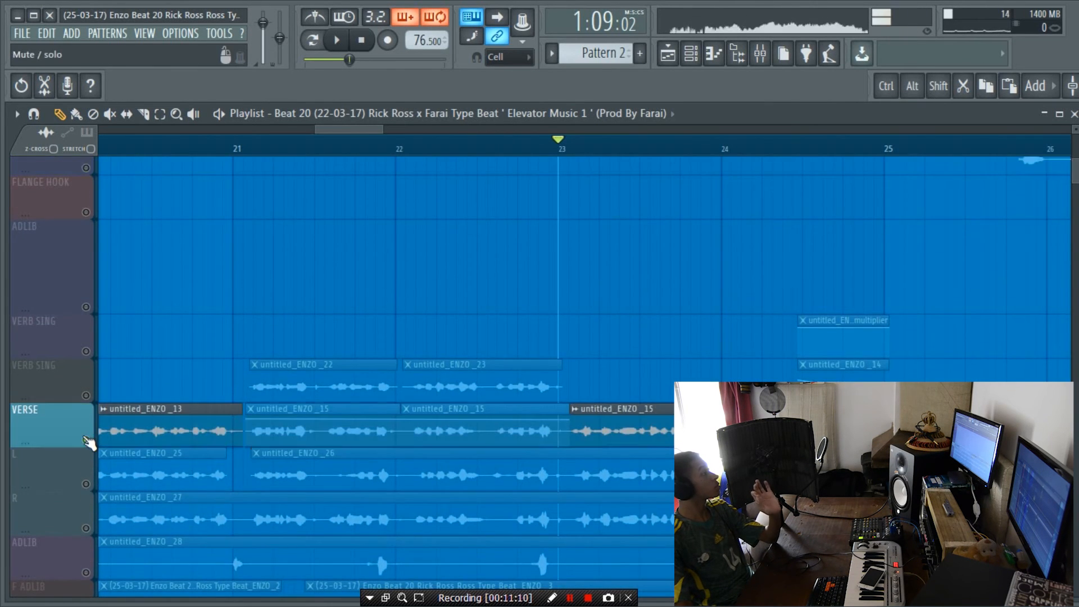
right_click(86, 440)
double_click(318, 361)
click(275, 386)
click(271, 449)
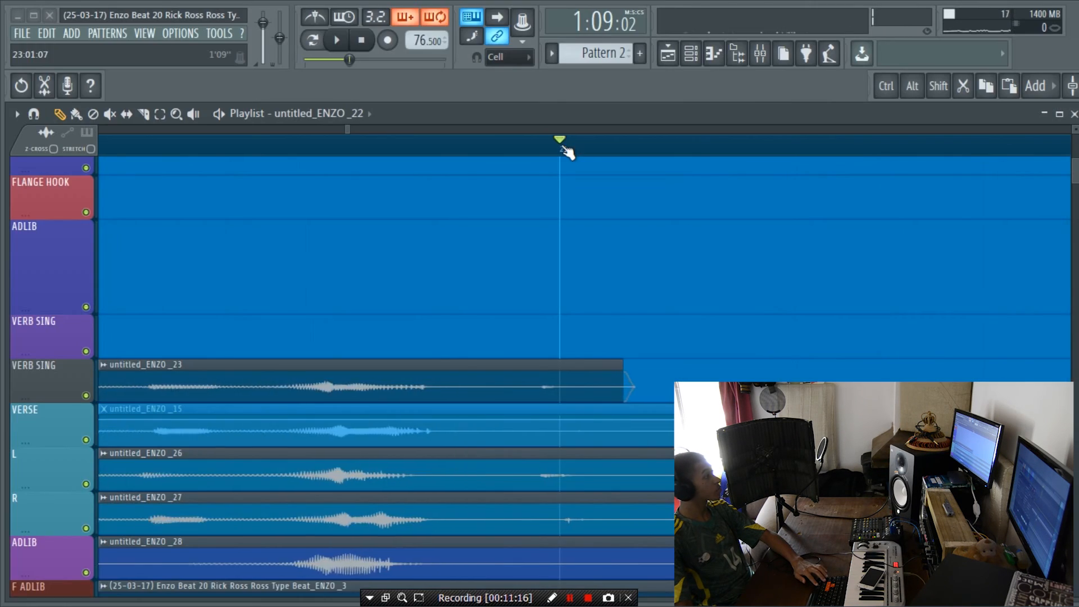
drag(110, 255, 747, 268)
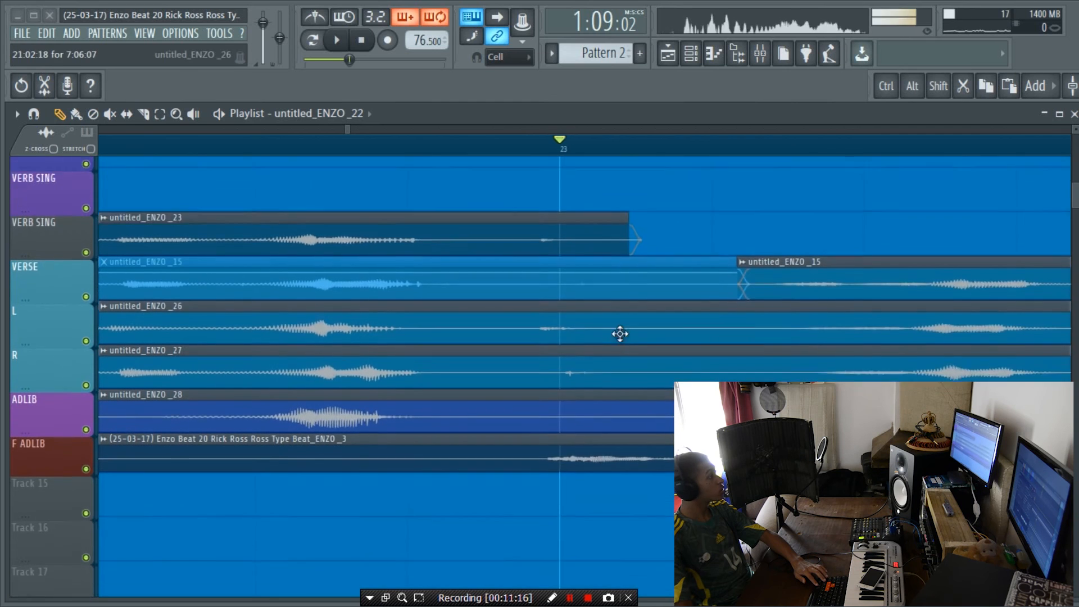
Step: Play the vocals with the beat from just before bar 22 to bar 25 and examine the clip cuts
scroll(747, 242, down, 1)
scroll(663, 262, up, 4)
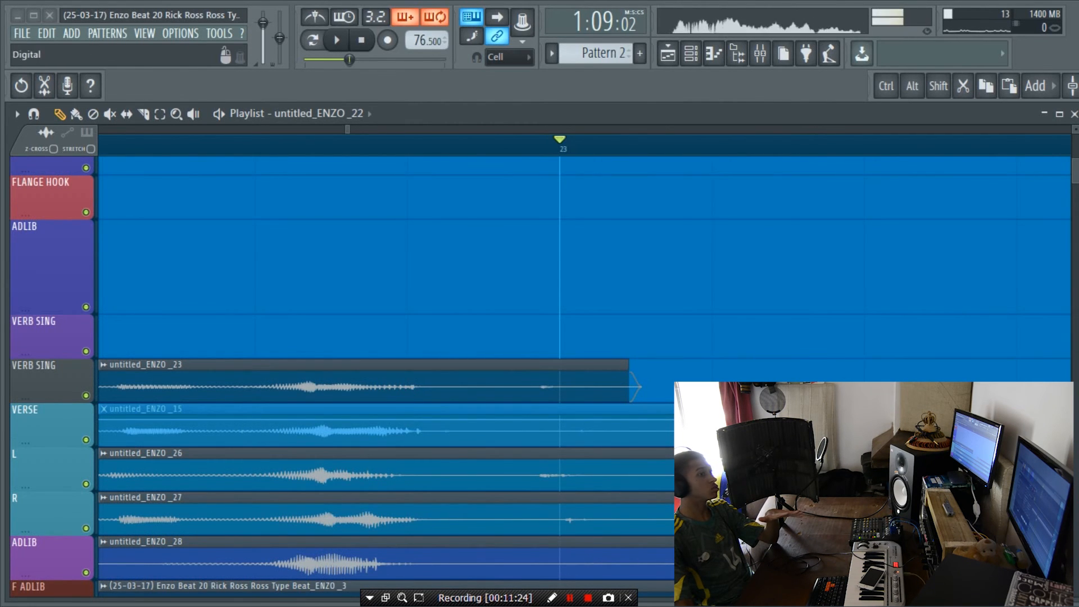
scroll(677, 153, down, 5)
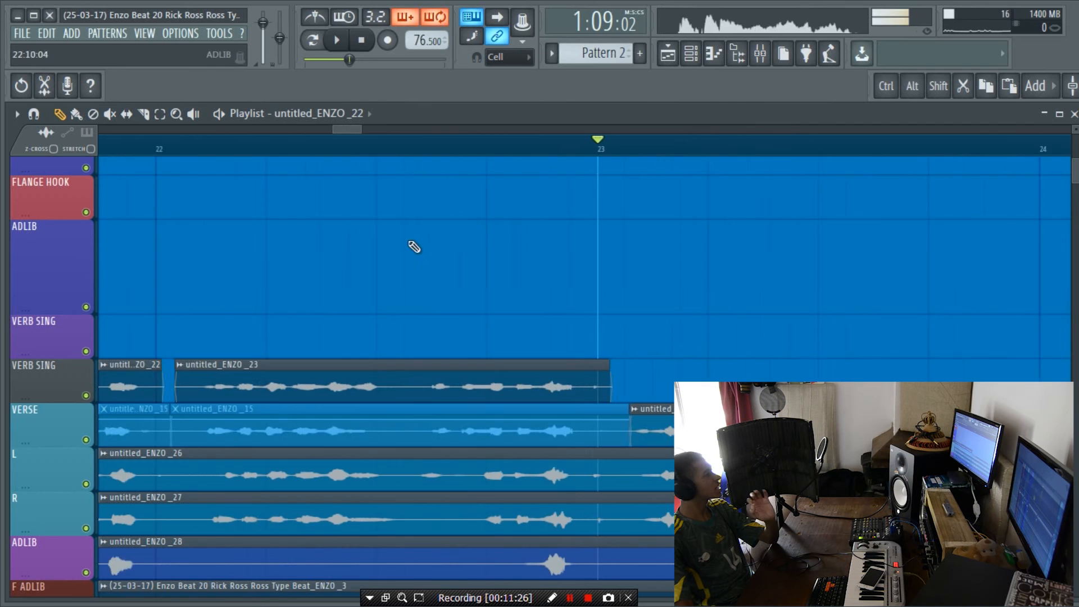
key(space)
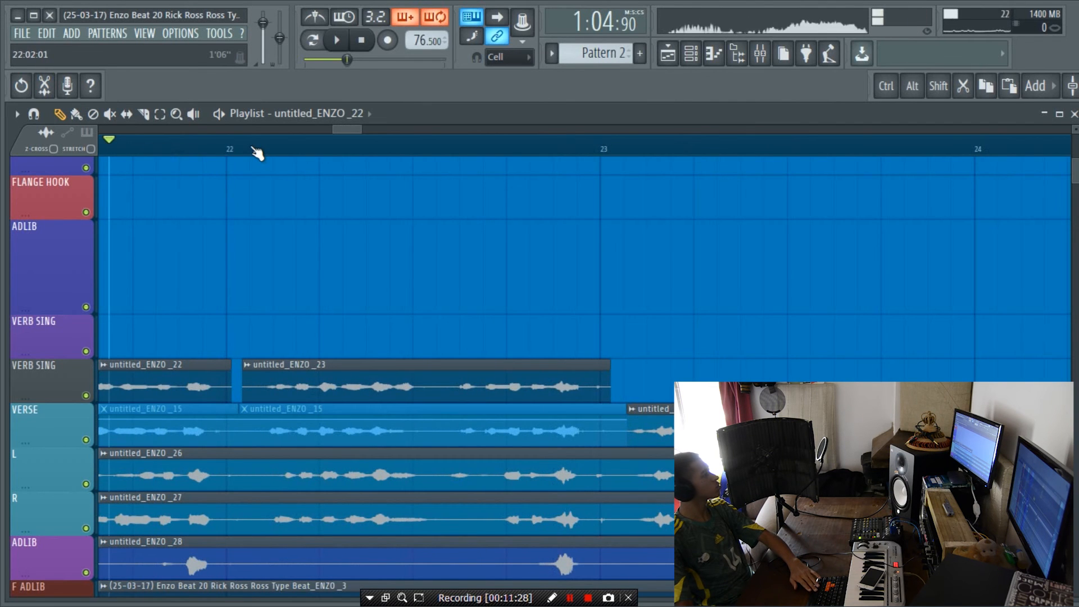
key(space)
scroll(258, 155, up, 2)
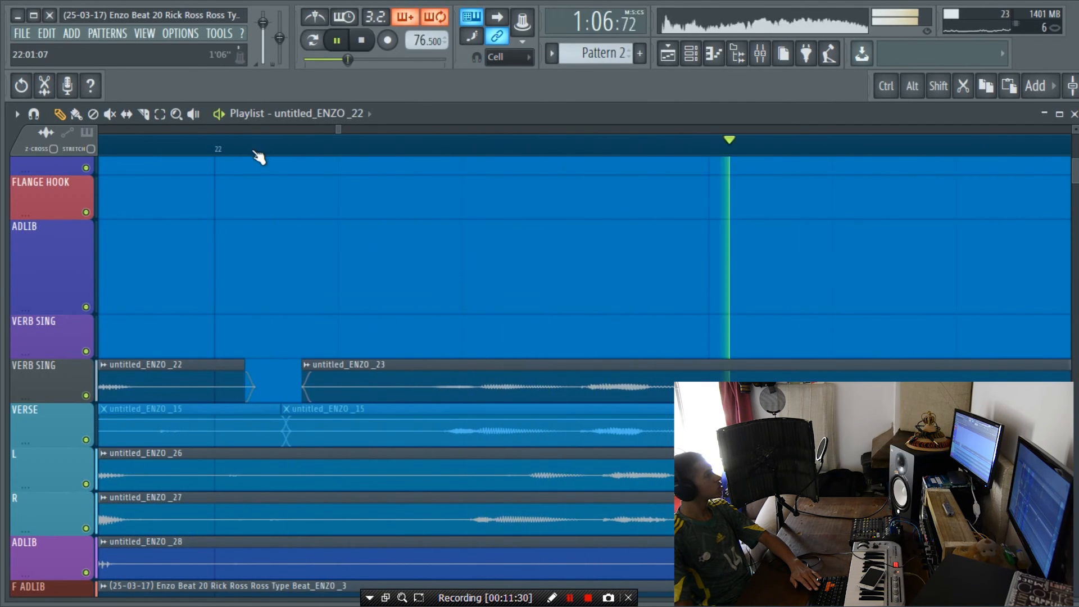
scroll(258, 155, down, 3)
scroll(522, 267, up, 4)
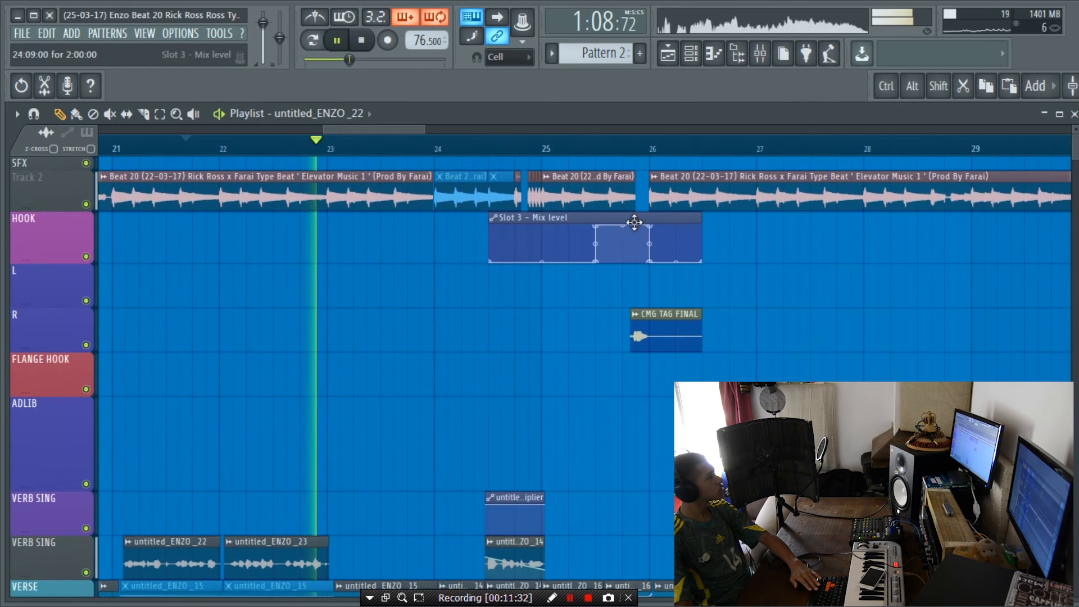
scroll(573, 152, up, 2)
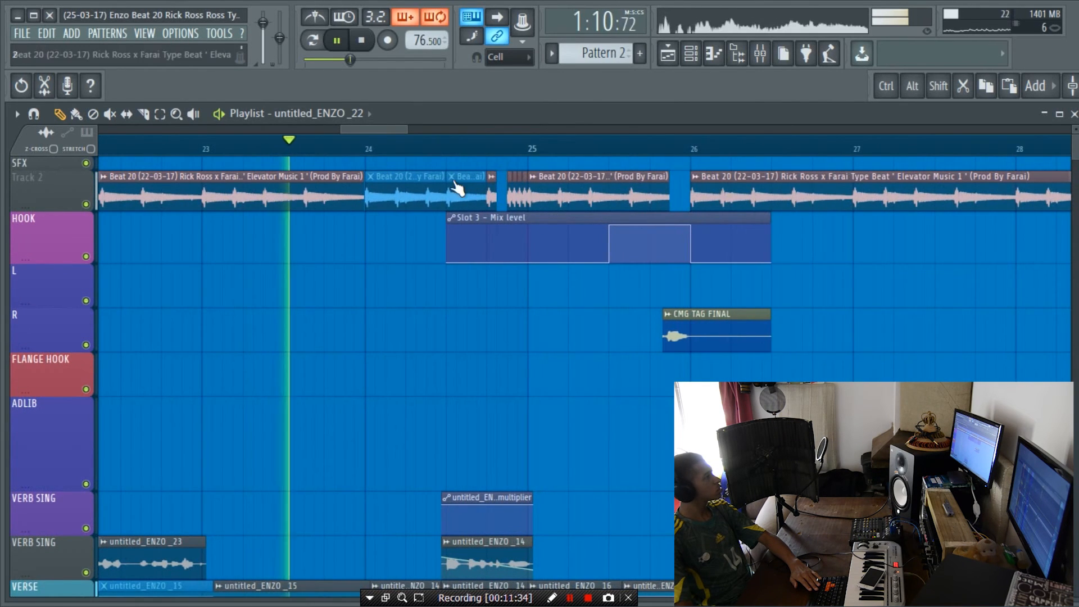
drag(378, 129, 384, 129)
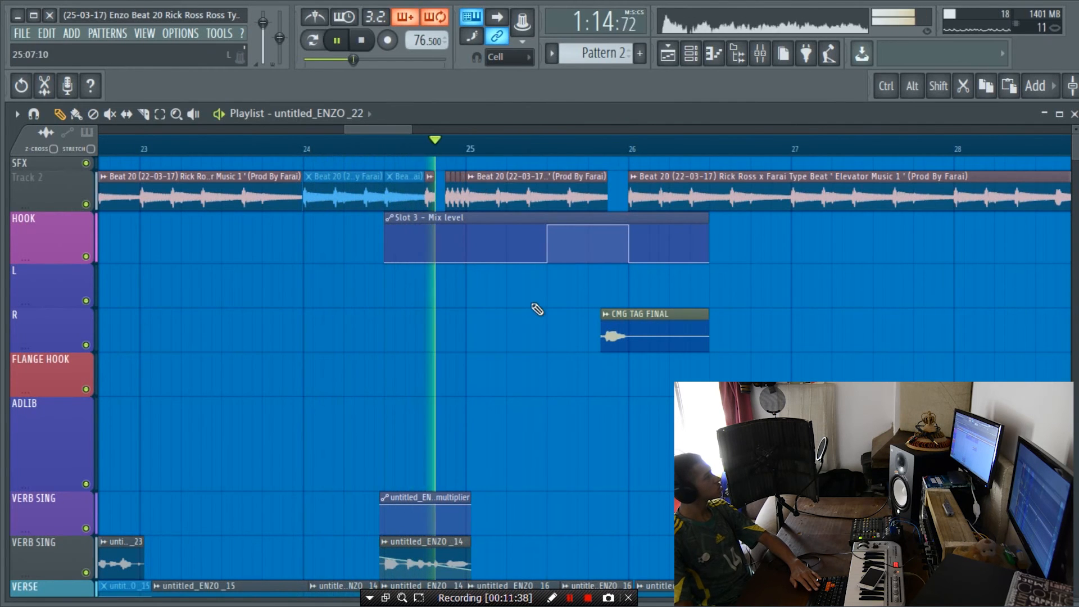
key(space)
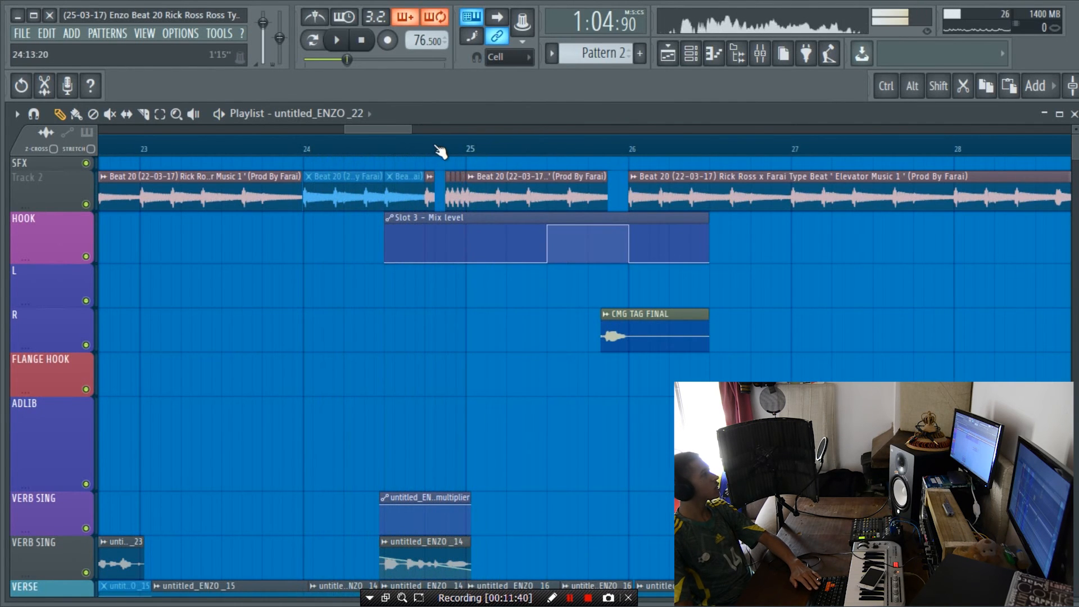
Step: Change the declicking mode of the chopped beat clips before bar 25 to remove their edge fades, and play that section
scroll(436, 147, up, 5)
drag(474, 193, 668, 176)
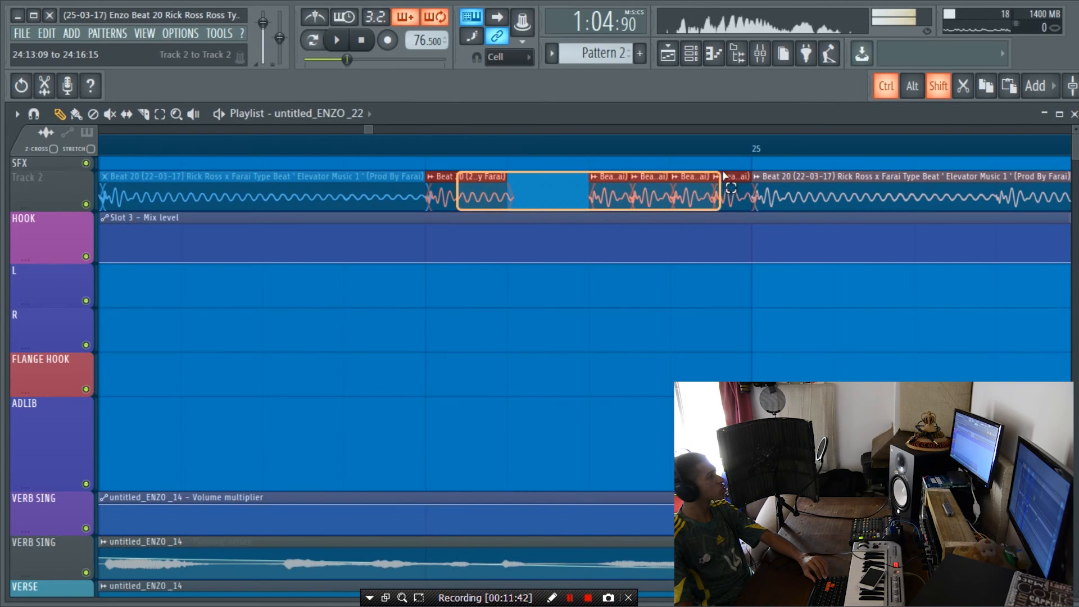
click(641, 394)
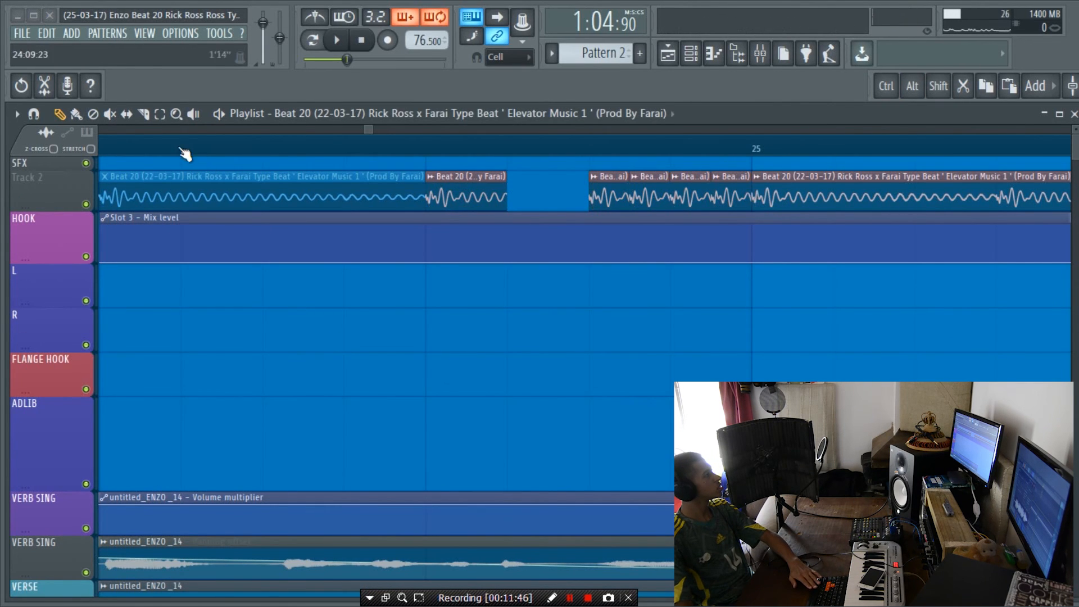
key(space)
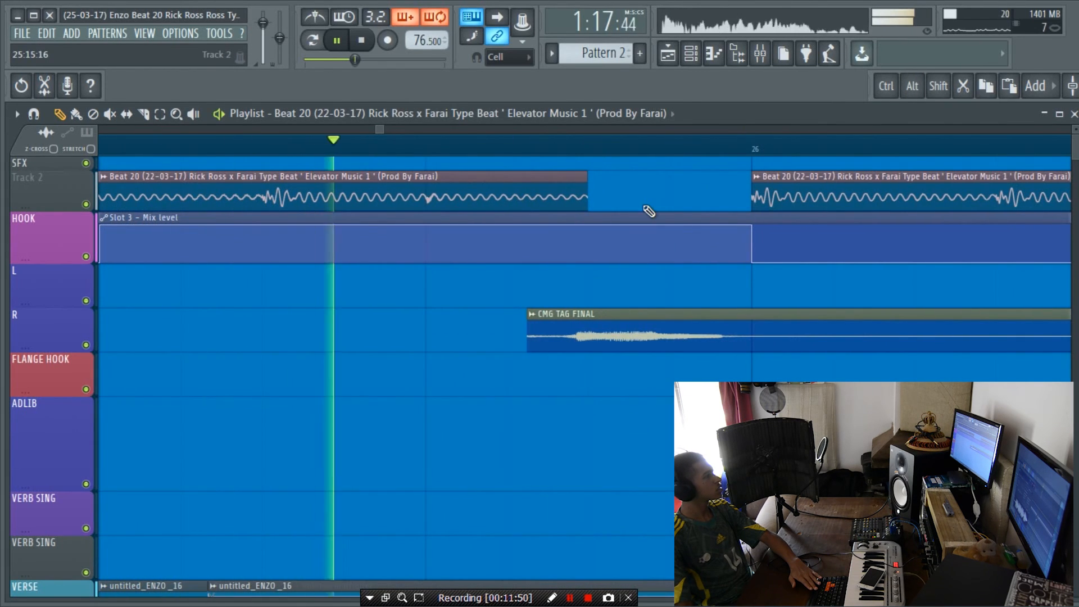
key(space)
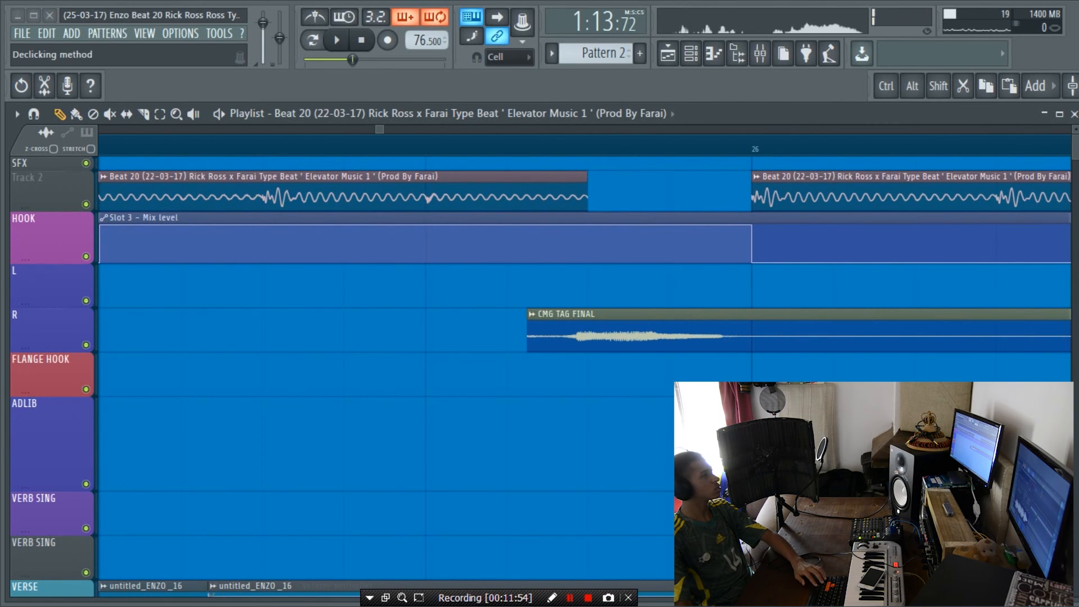
Step: Extend the start of the beat clip at bar 26 to slightly before the bar line on an enlarged Track 2
scroll(752, 179, up, 2)
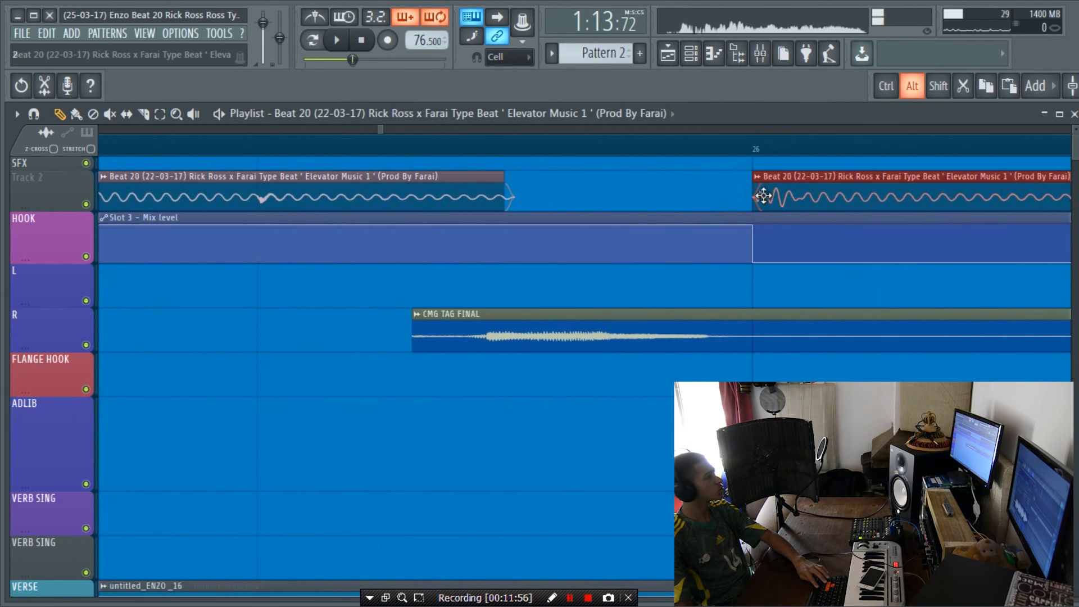
drag(755, 201, 744, 209)
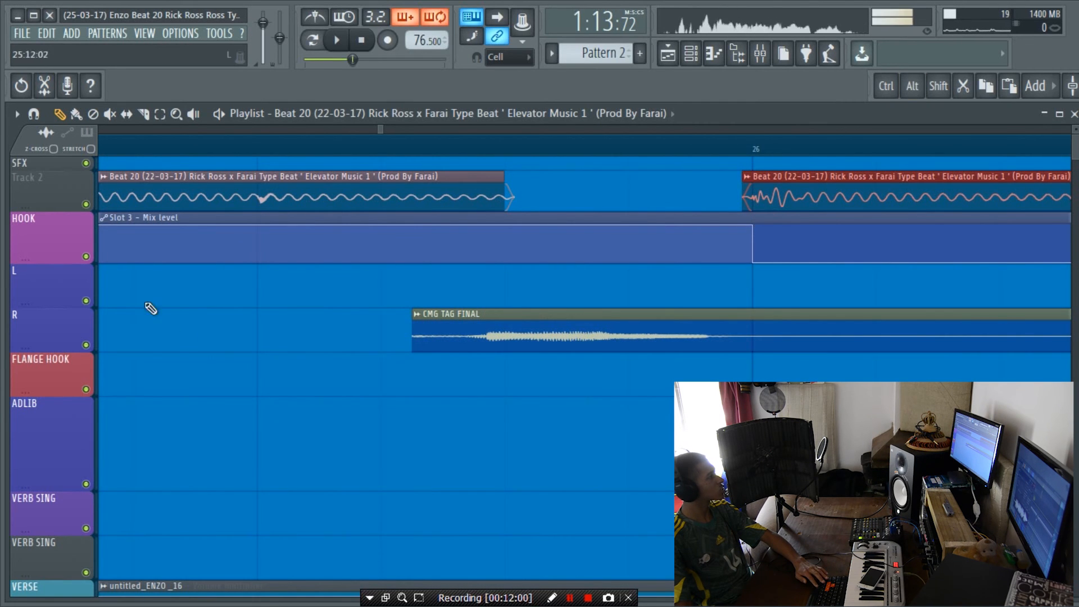
drag(50, 202, 50, 400)
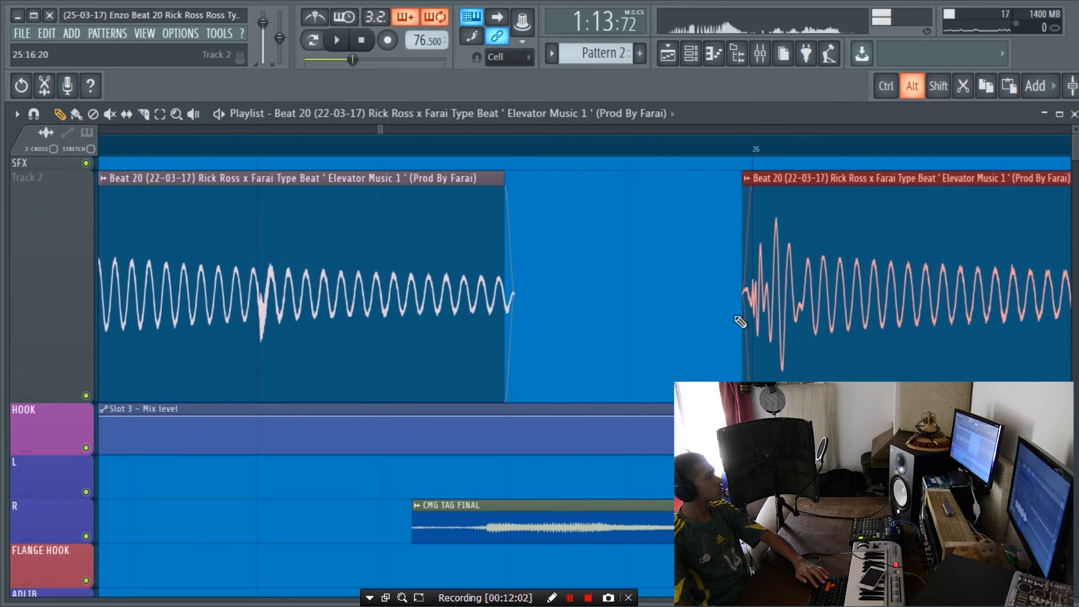
mouse_move(741, 319)
mouse_down()
mouse_move(756, 318)
mouse_move(735, 328)
mouse_up()
Step: Play the beat from the gap before bar 26 while adjusting the following clip's start to compare the transition
click(534, 150)
key(space)
key(space)
mouse_move(734, 335)
mouse_down()
mouse_move(689, 332)
mouse_move(754, 349)
mouse_move(743, 349)
mouse_up()
key(space)
key(space)
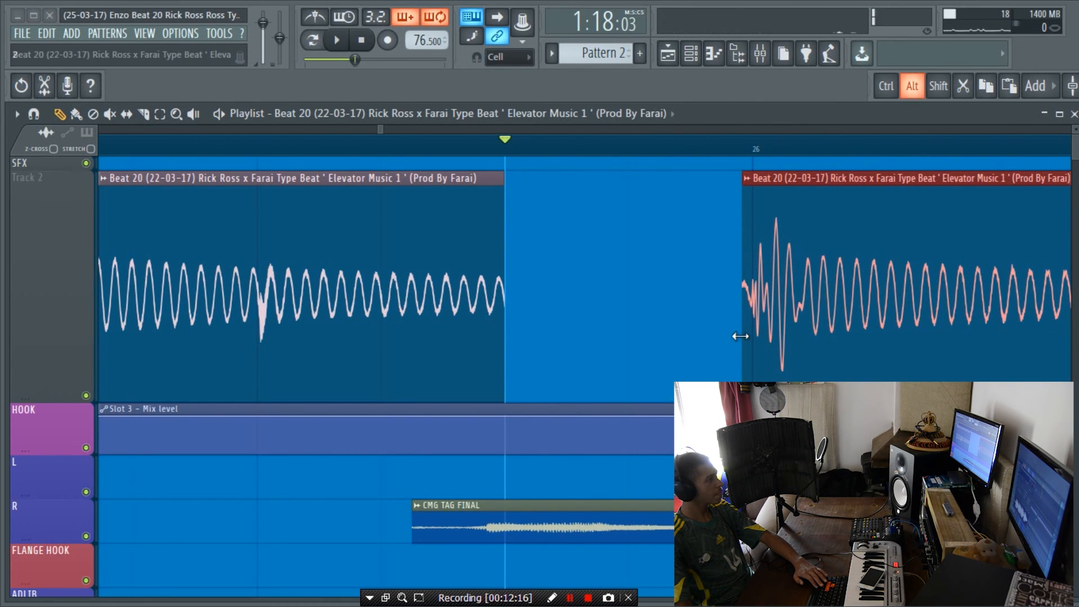
Step: Trim the start of the beat clip back to bar 26 and set Track 2's size to 100%
drag(735, 334, 751, 337)
scroll(703, 152, down, 4)
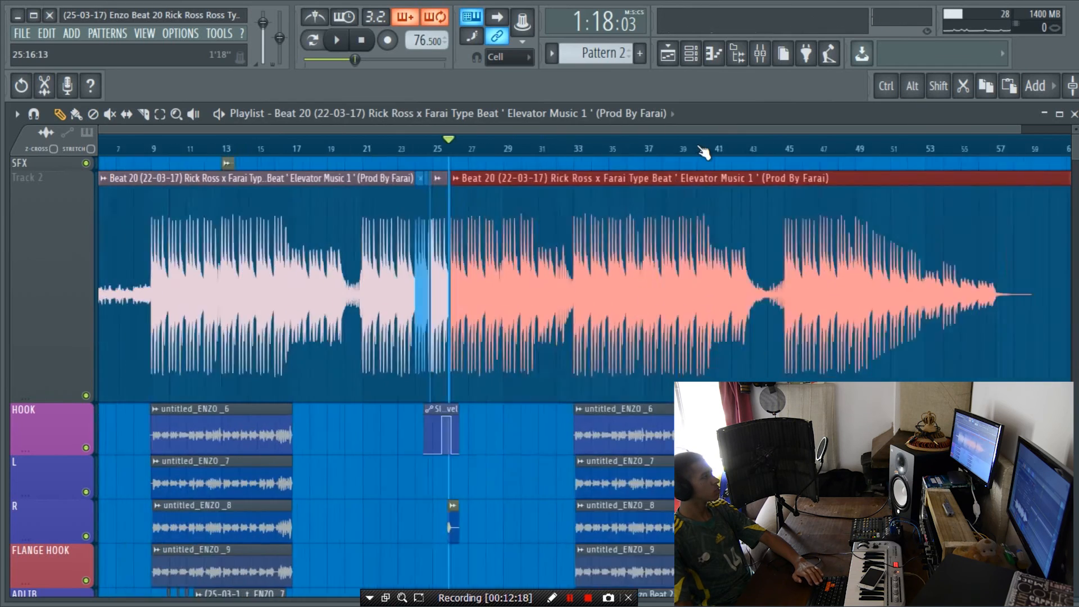
right_click(32, 292)
mouse_move(84, 279)
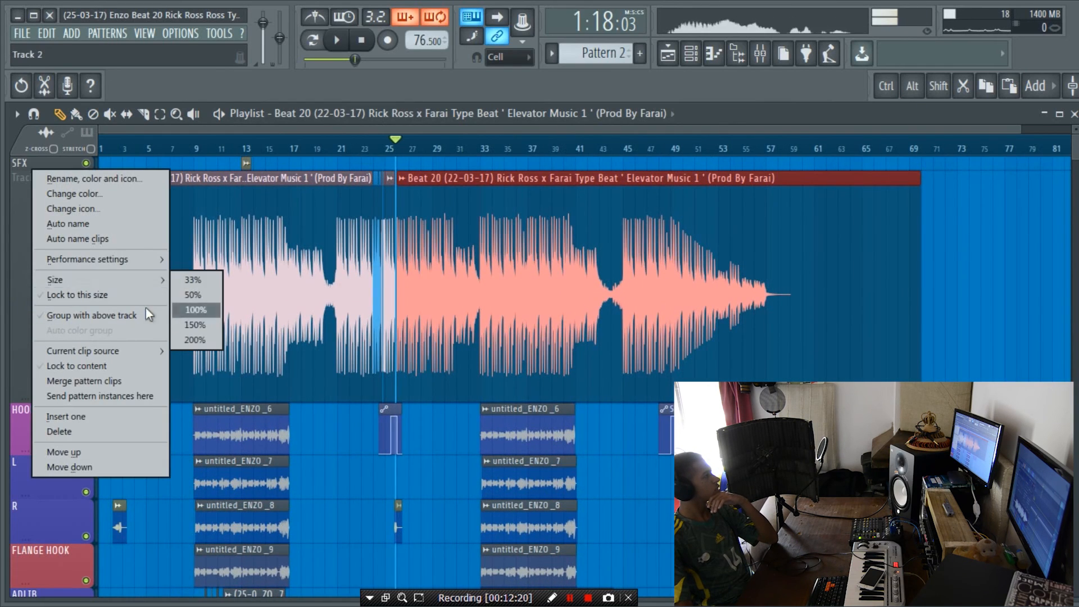
click(187, 309)
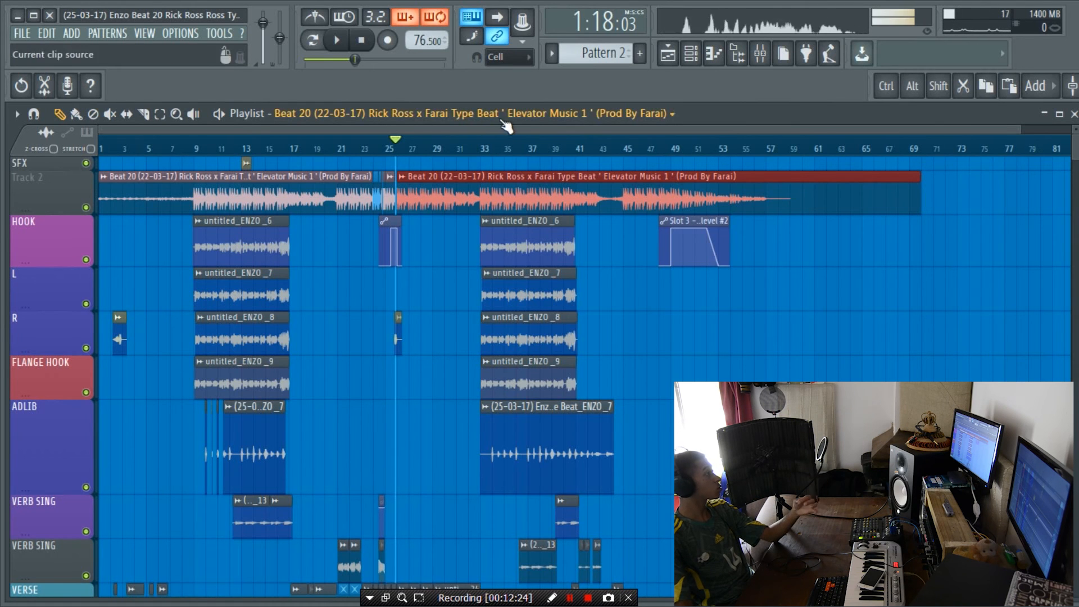
Step: View the mixer, and set the size of the ADLIB track below FLANGE HOOK to 100%
key(F9)
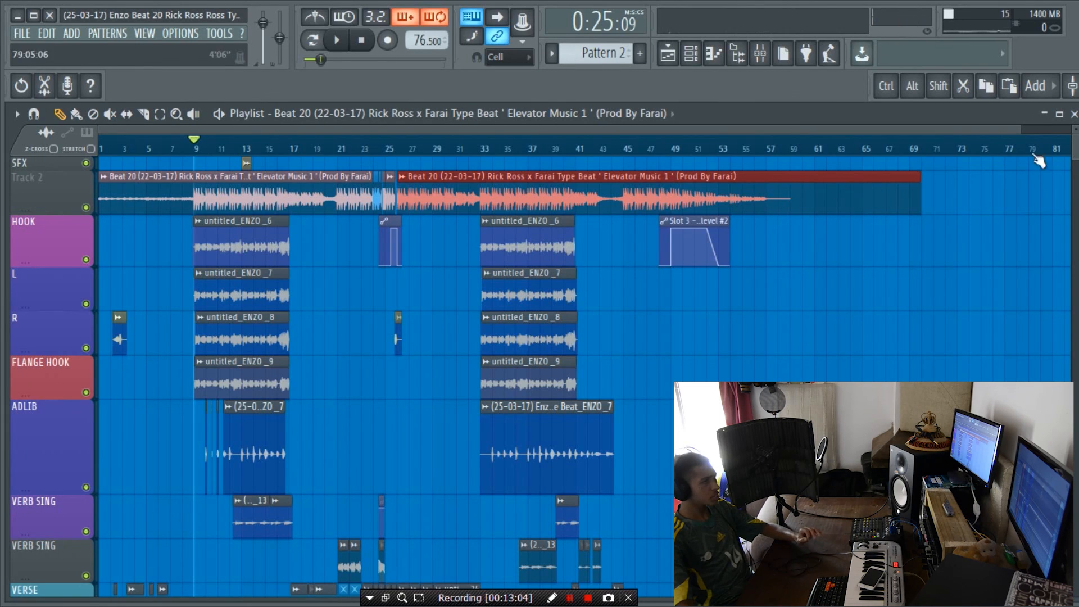
scroll(842, 264, down, 6)
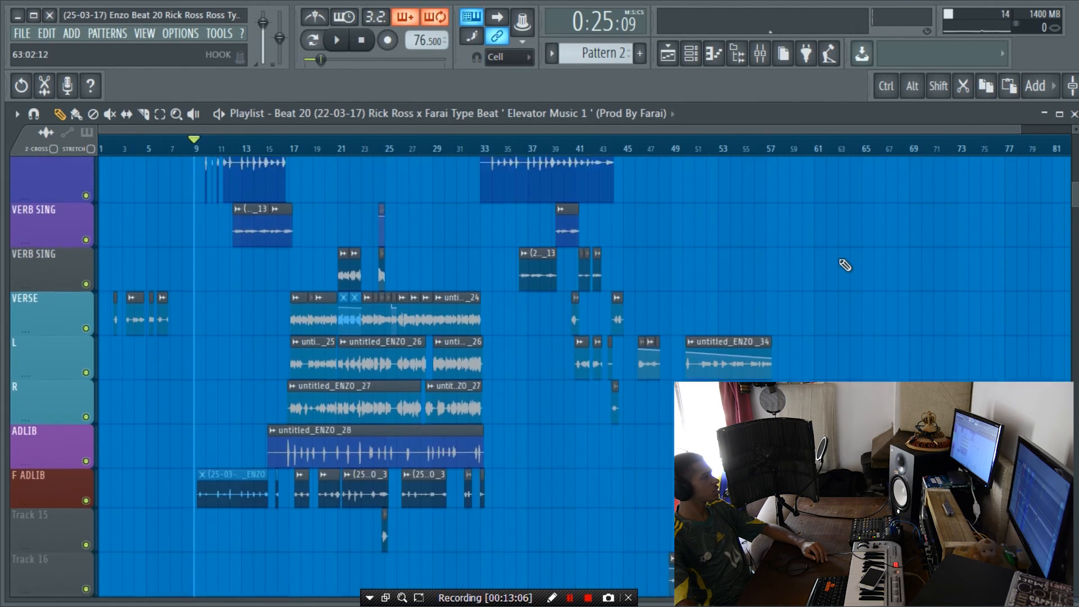
scroll(843, 264, up, 3)
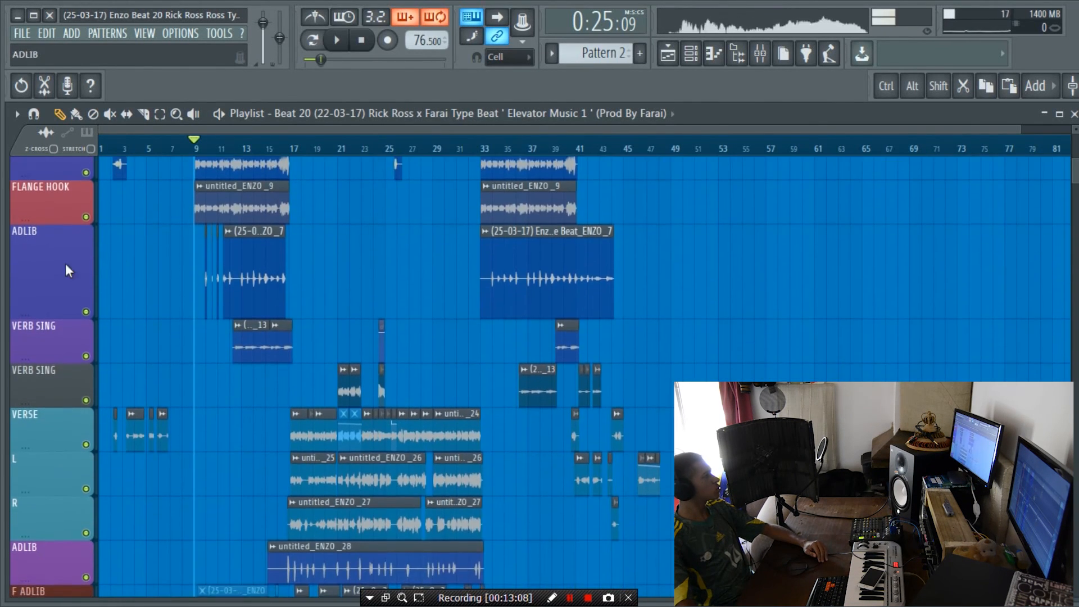
right_click(41, 225)
mouse_move(102, 332)
click(216, 353)
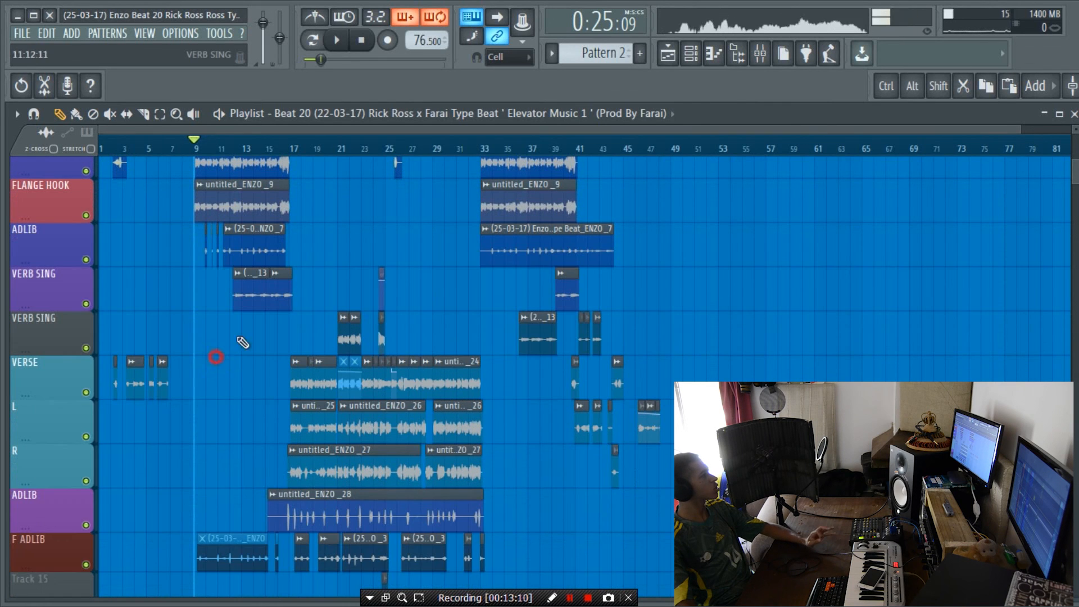
scroll(508, 355, down, 5)
scroll(514, 346, up, 9)
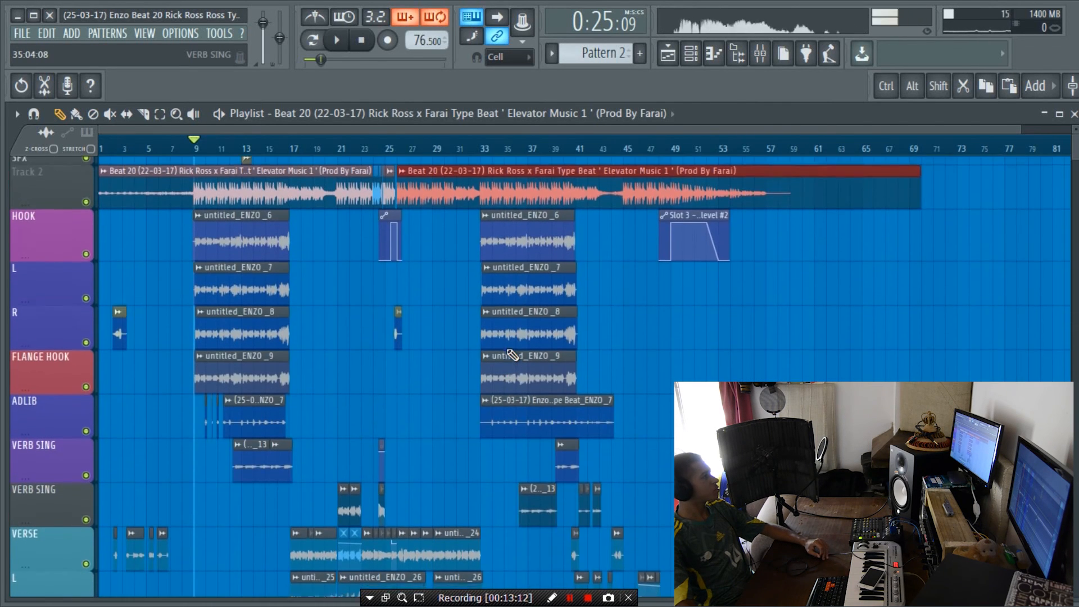